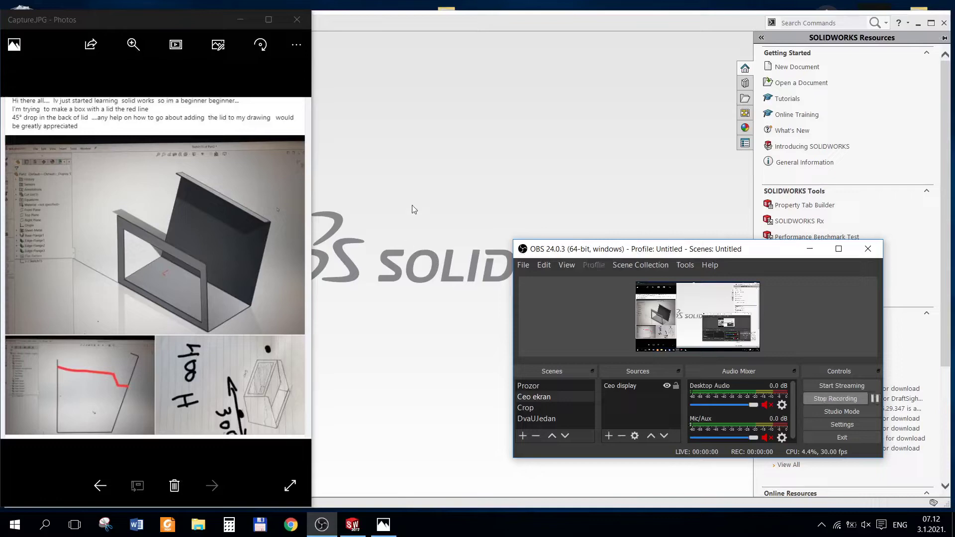
# Step: Review the reference photo of the box, then start a new SOLIDWORKS document
pyautogui.click(509, 165)
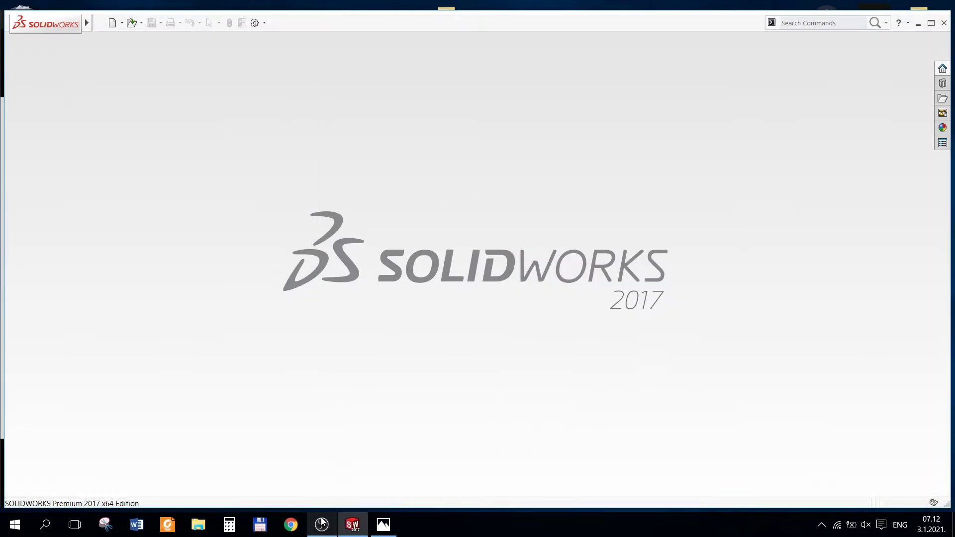
pyautogui.click(383, 525)
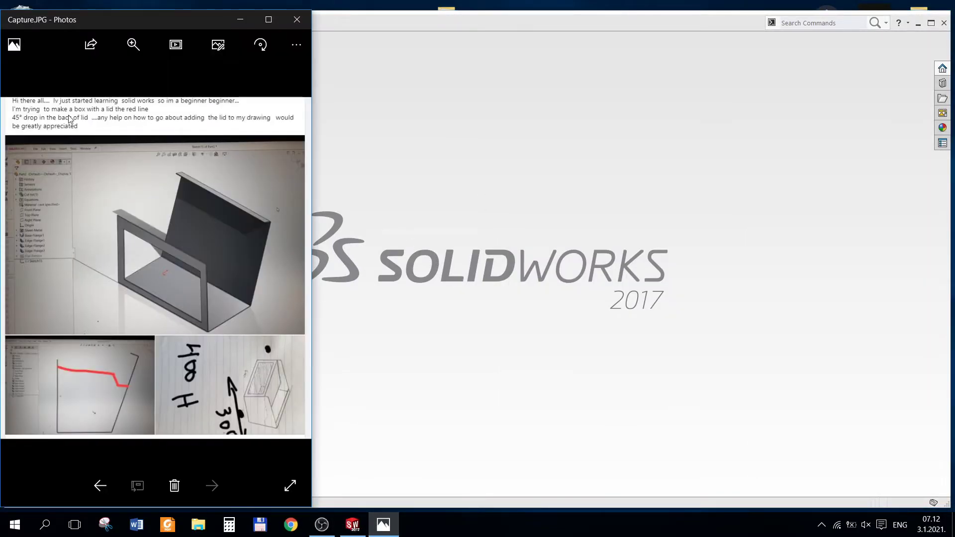
pyautogui.click(449, 162)
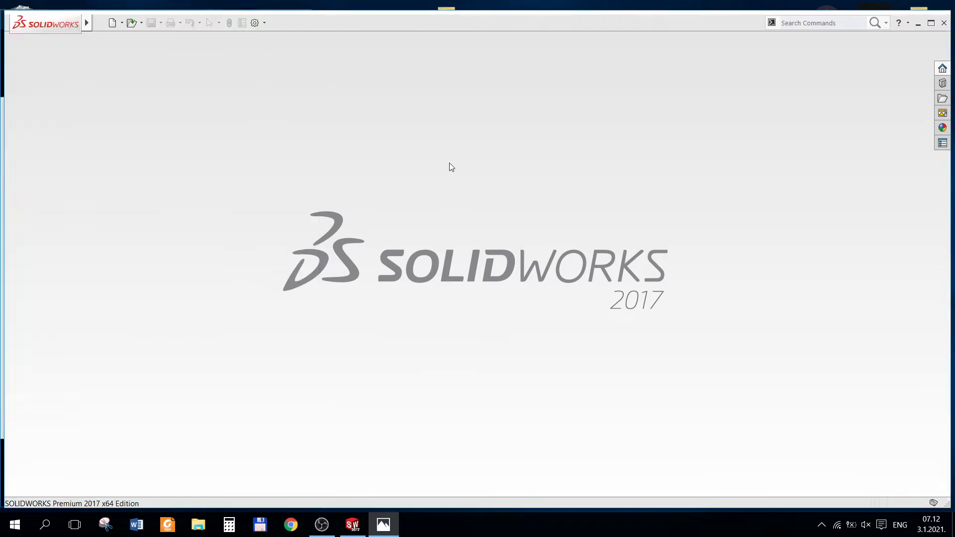
pyautogui.click(113, 24)
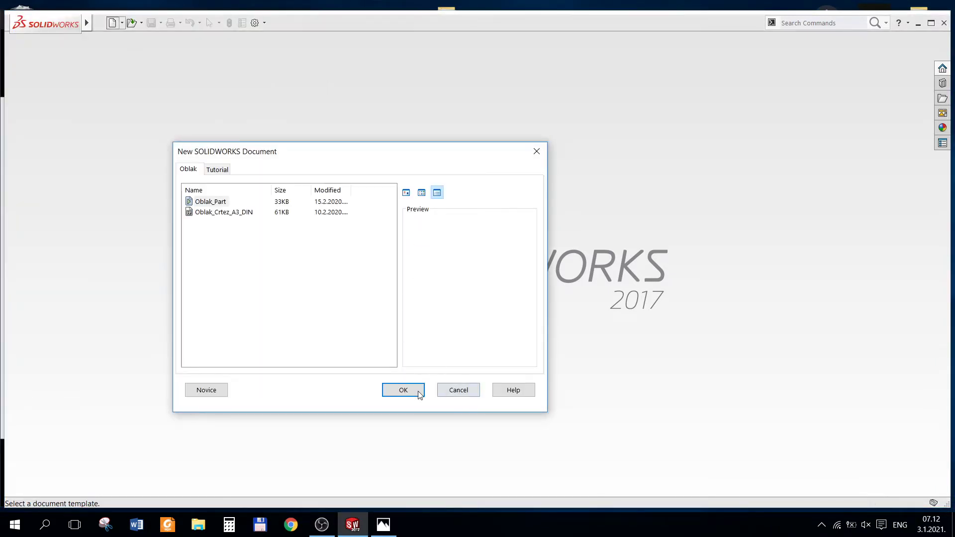
# Step: Create Part1 from the Oblak_Part template and select its Top plane
pyautogui.click(409, 395)
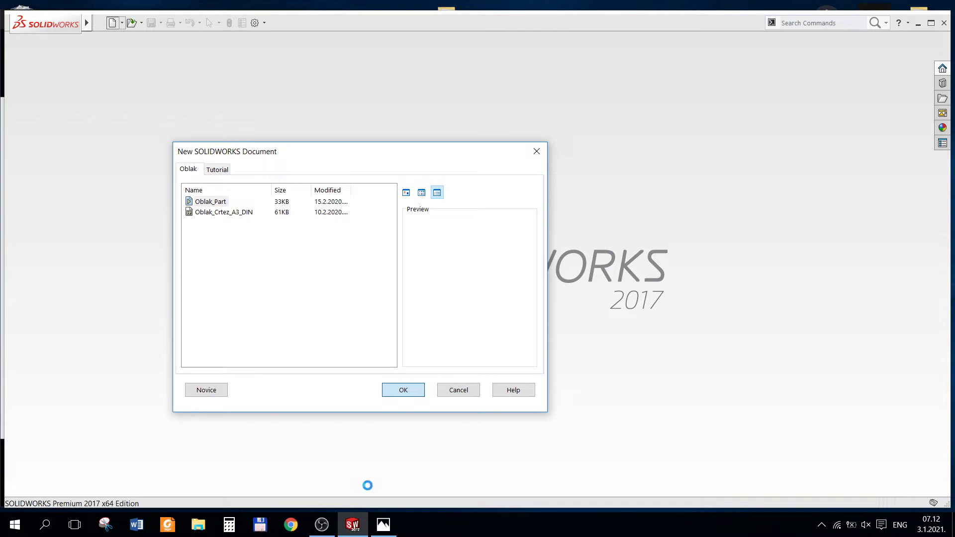
pyautogui.click(386, 525)
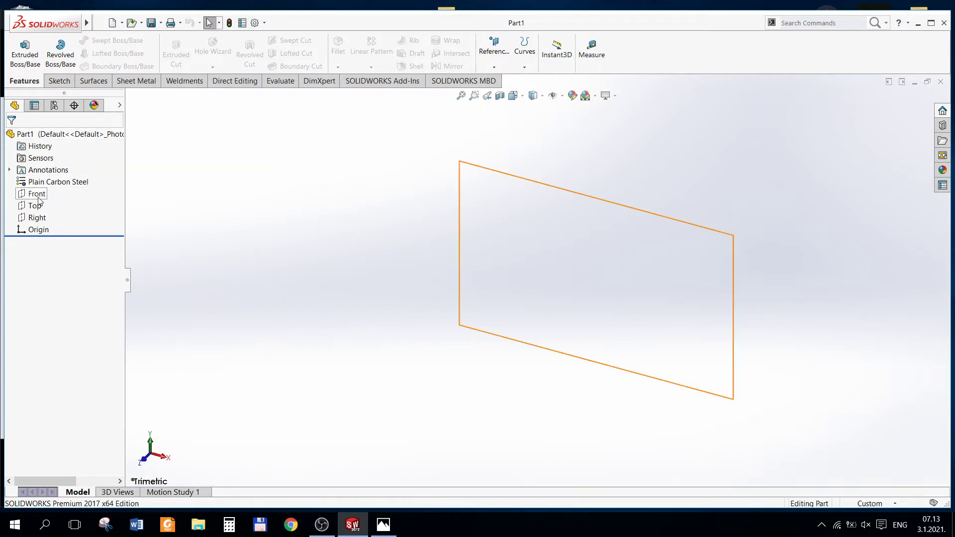
pyautogui.click(34, 205)
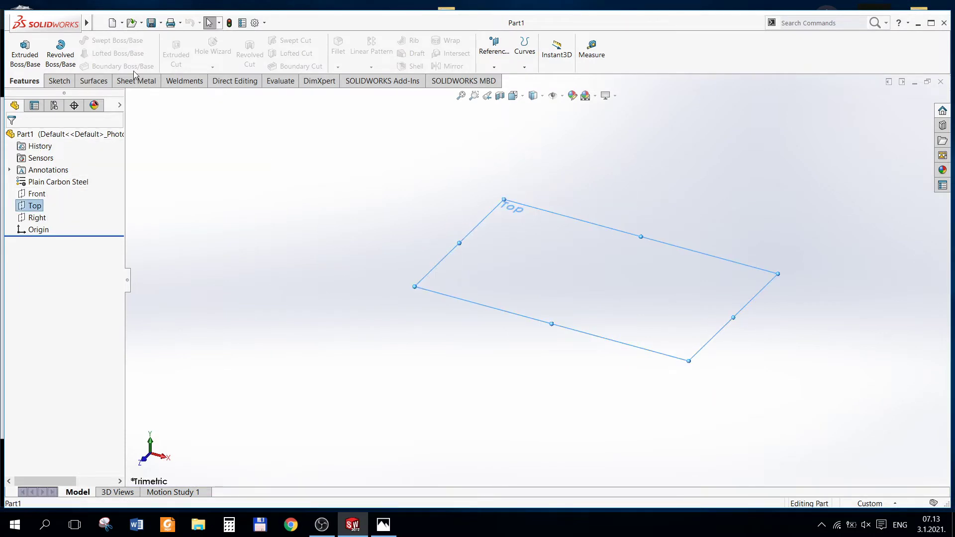
# Step: Start a sketch on the Top plane and draw a corner rectangle
pyautogui.click(60, 82)
pyautogui.click(20, 45)
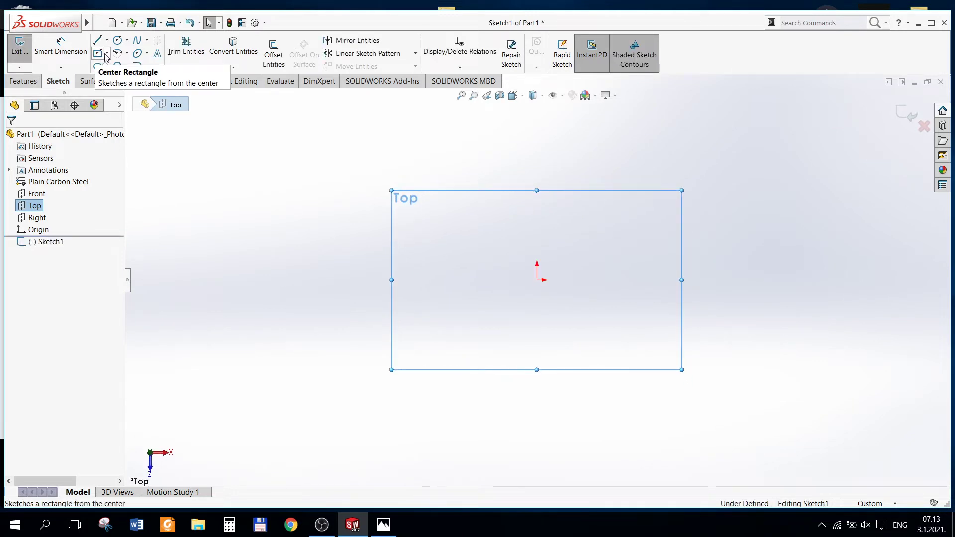
pyautogui.click(107, 52)
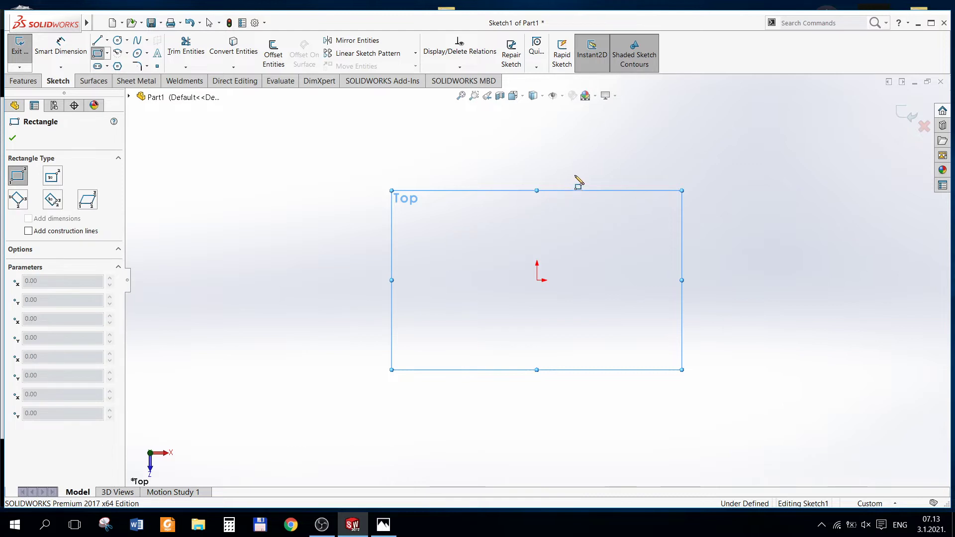
pyautogui.click(447, 252)
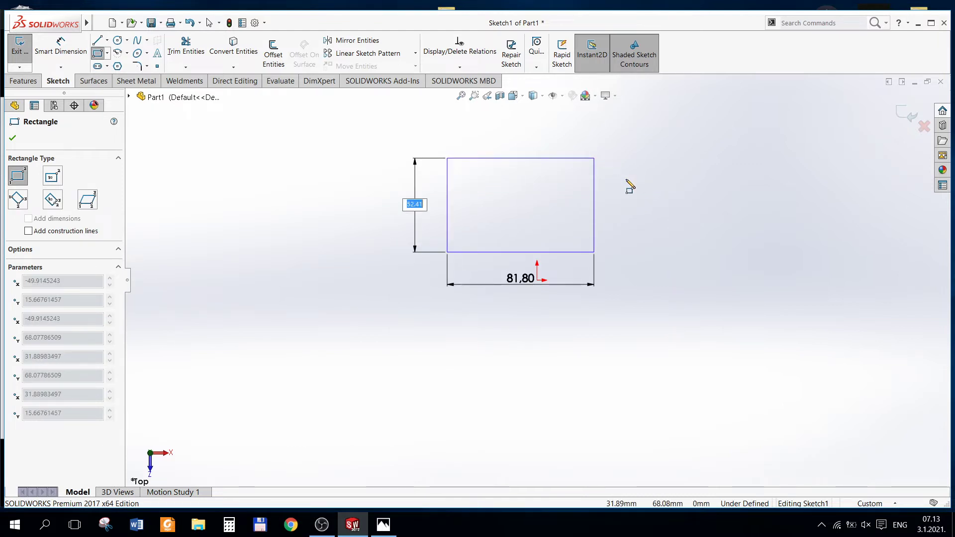
pyautogui.press('Return')
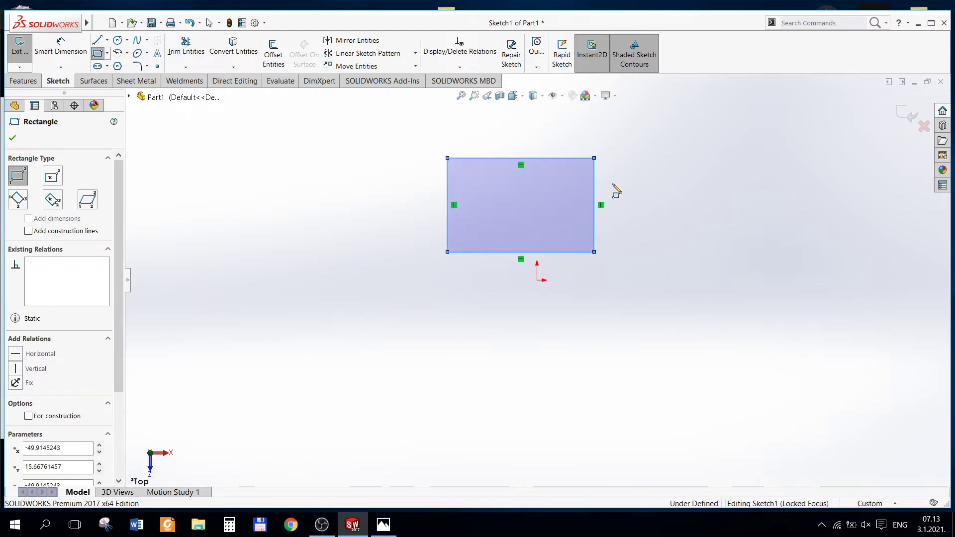
pyautogui.rightClick(614, 186)
pyautogui.press('Escape')
pyautogui.press('Escape')
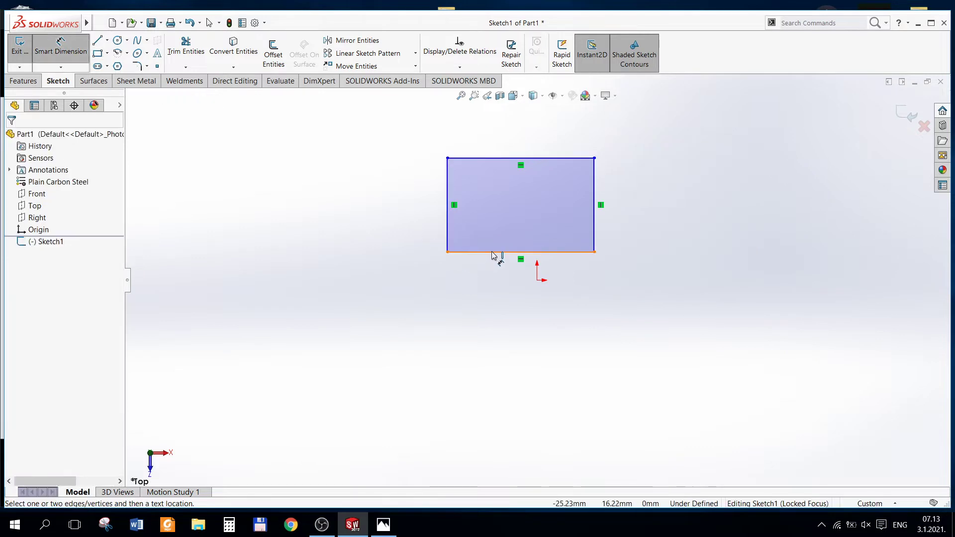
# Step: Dimension the rectangle's bottom edge to a 600 width
pyautogui.click(493, 253)
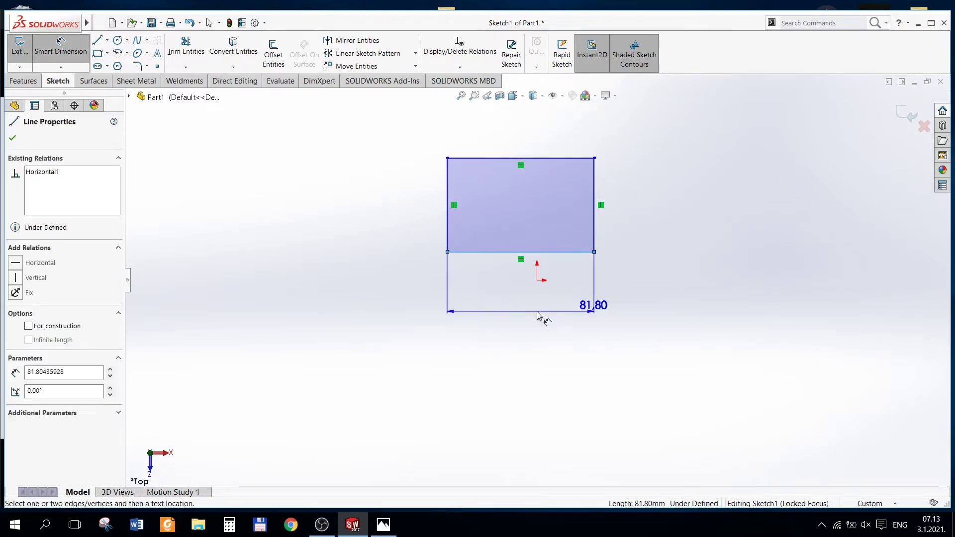
pyautogui.click(532, 316)
pyautogui.click(532, 315)
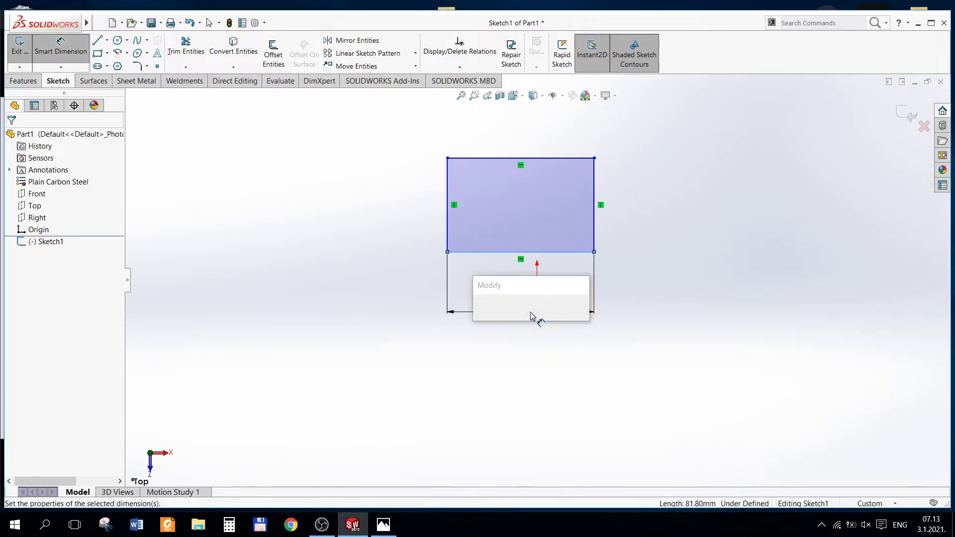
pyautogui.write('600')
pyautogui.press('Return')
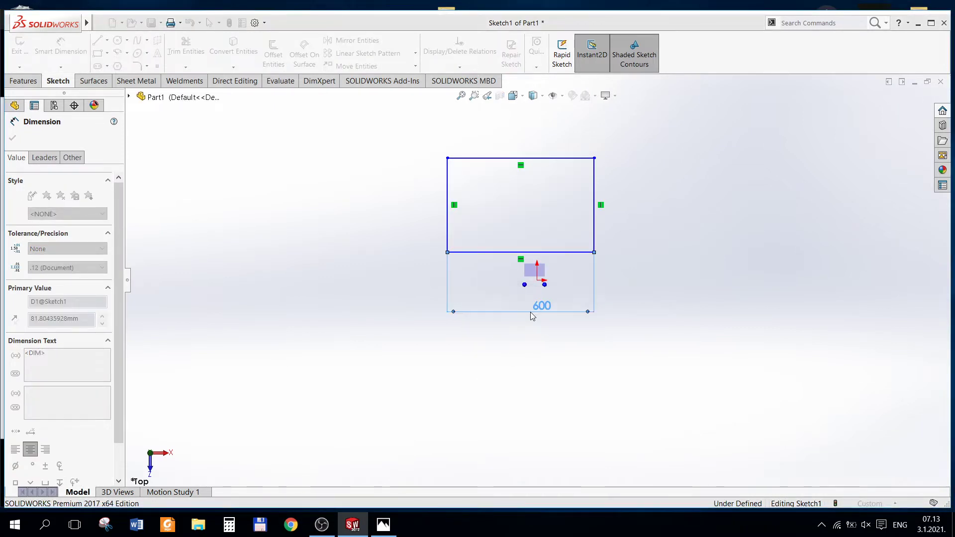
pyautogui.click(383, 523)
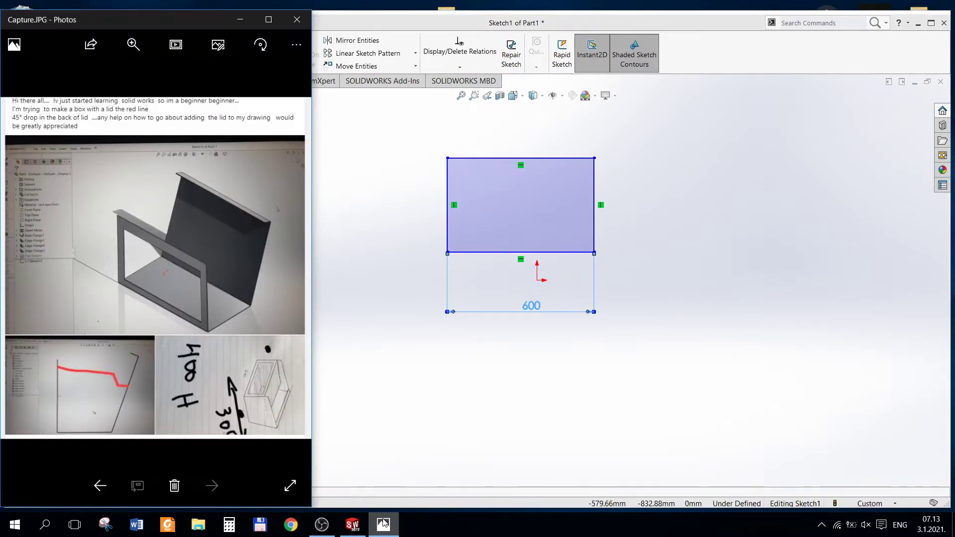
pyautogui.click(427, 437)
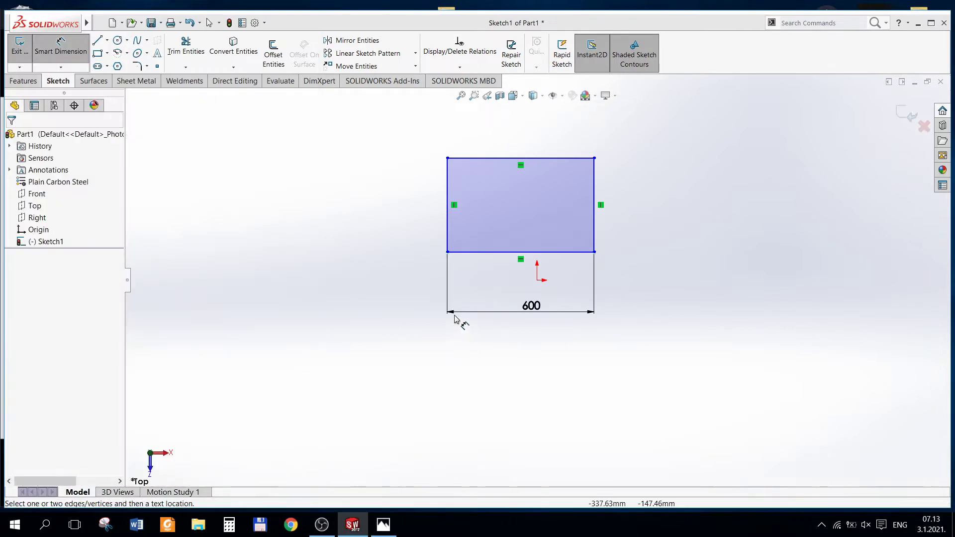
# Step: Dimension the rectangle's left edge to a 300 height
pyautogui.click(61, 45)
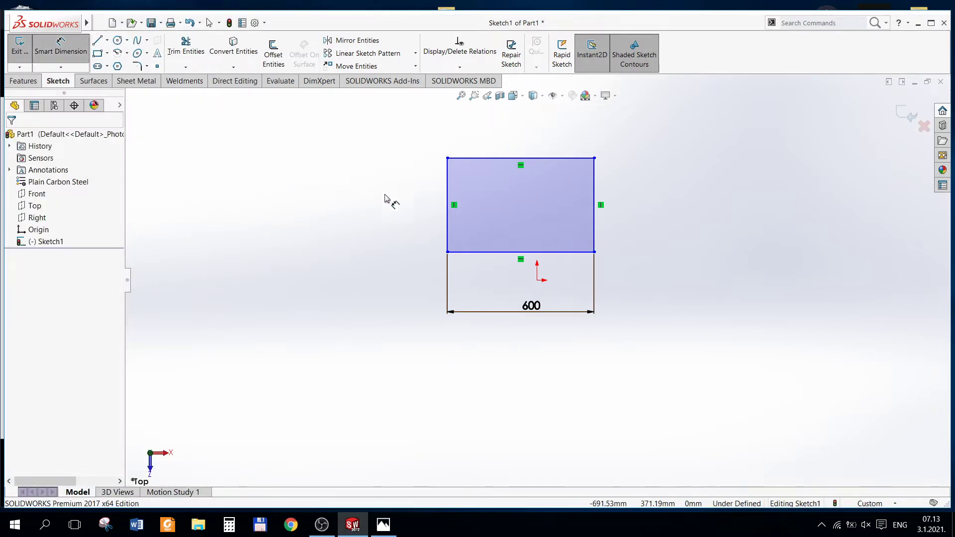
pyautogui.click(447, 215)
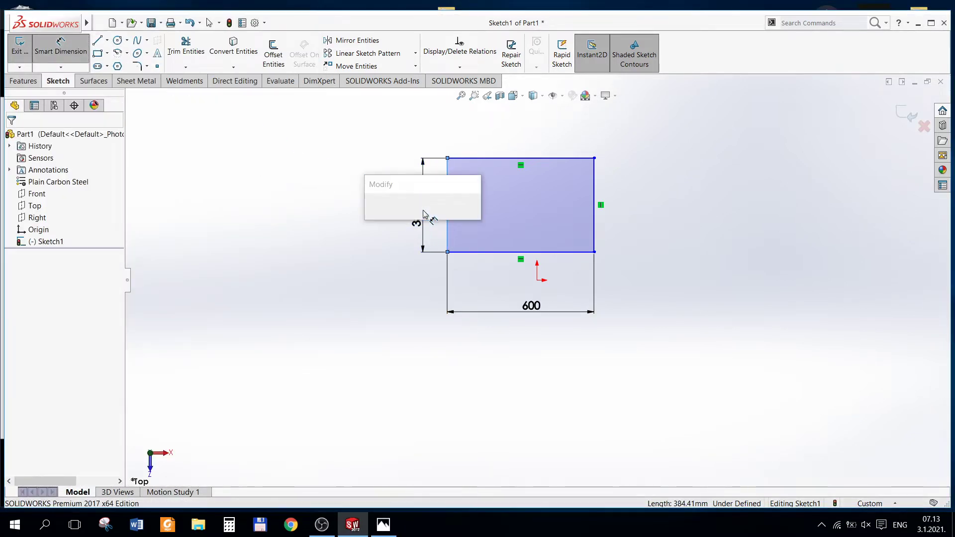
pyautogui.write('300')
pyautogui.press('Return')
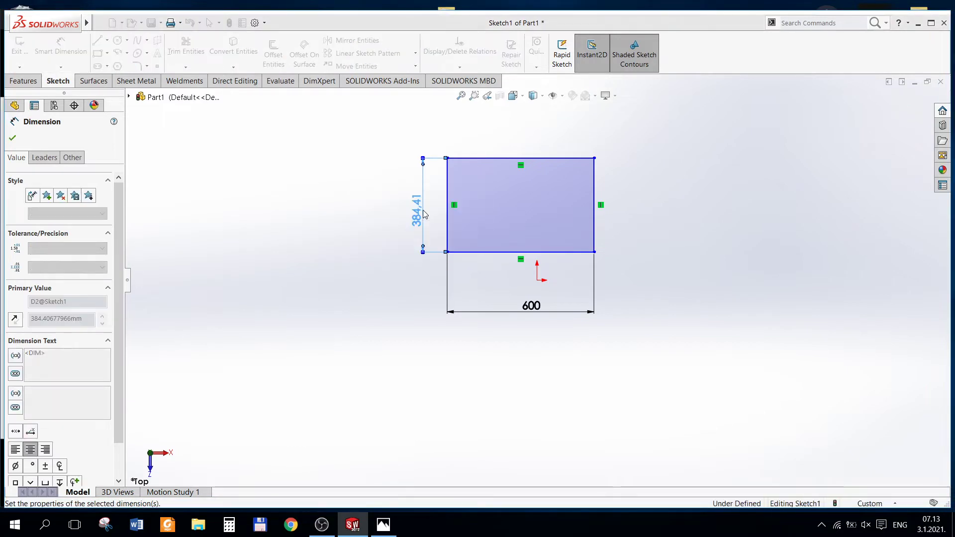
pyautogui.press('Escape')
pyautogui.press('Escape')
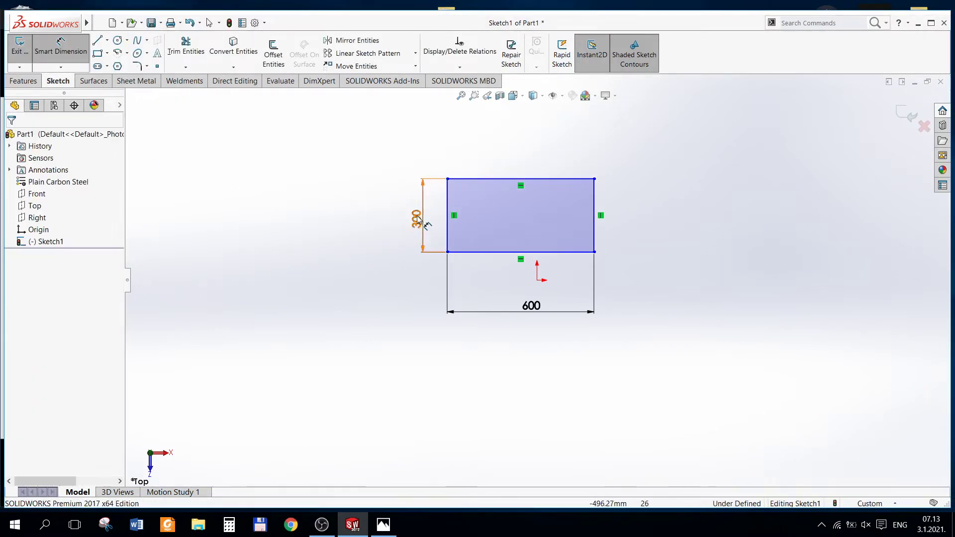
pyautogui.press('Escape')
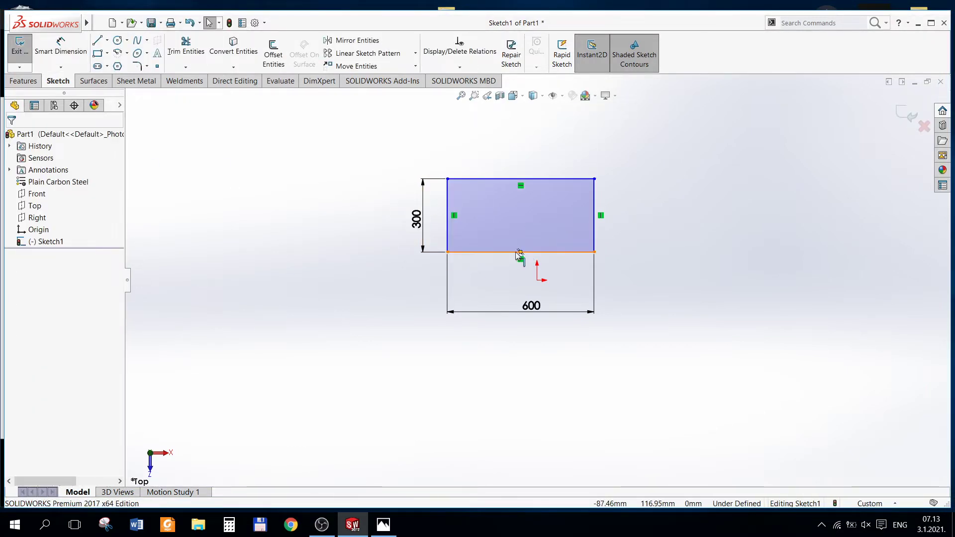
# Step: Make the bottom-edge midpoint coincident with the origin and exit the sketch
pyautogui.click(520, 252)
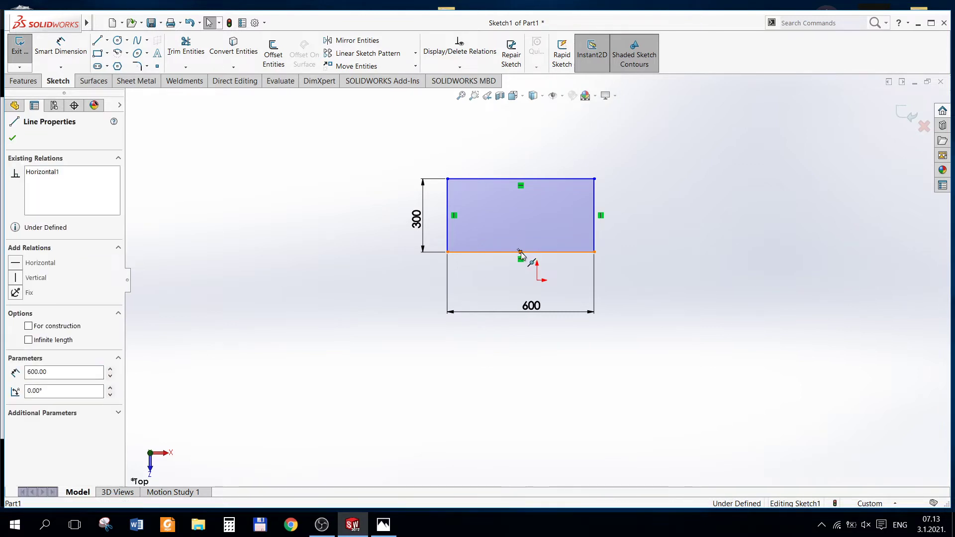
pyautogui.keyDown('ctrl'); pyautogui.click(538, 281); pyautogui.keyUp('ctrl')
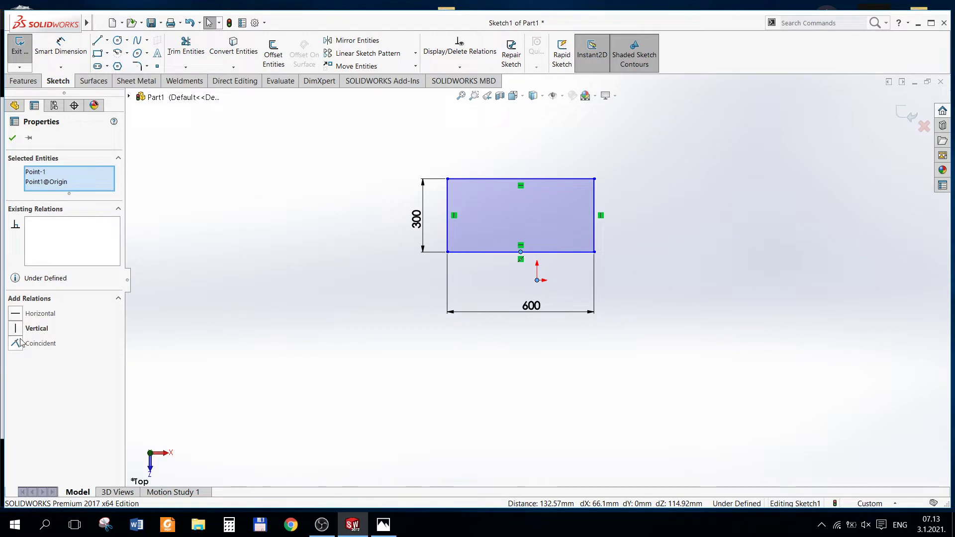
pyautogui.click(22, 343)
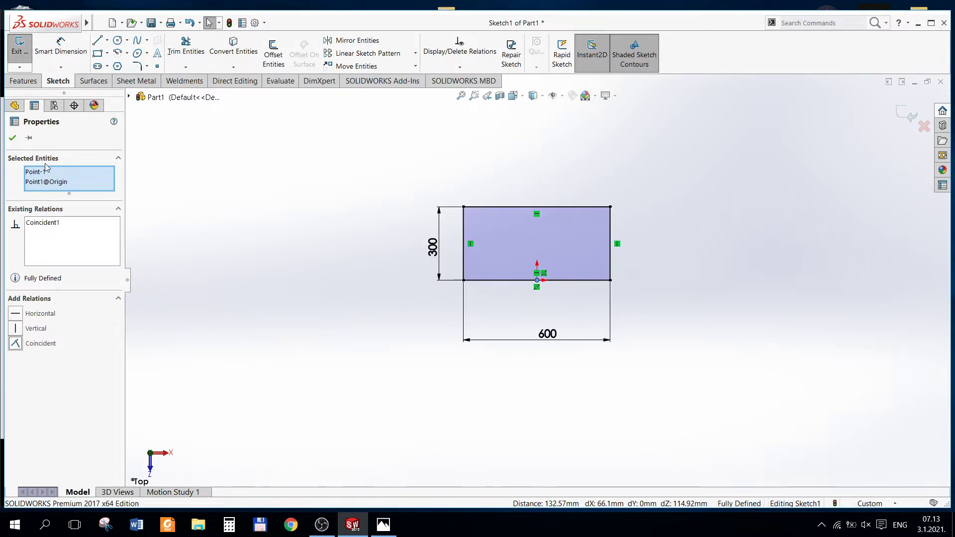
pyautogui.click(13, 140)
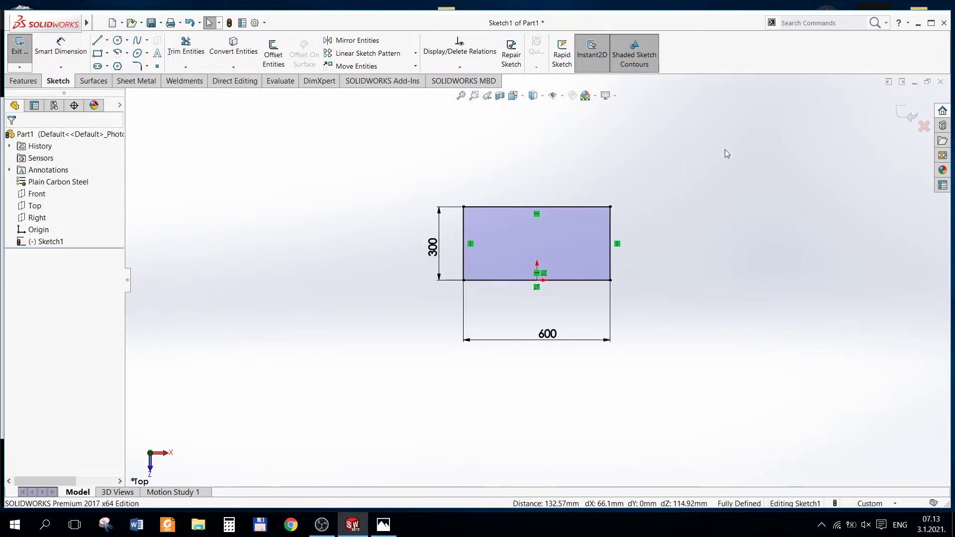
pyautogui.click(905, 116)
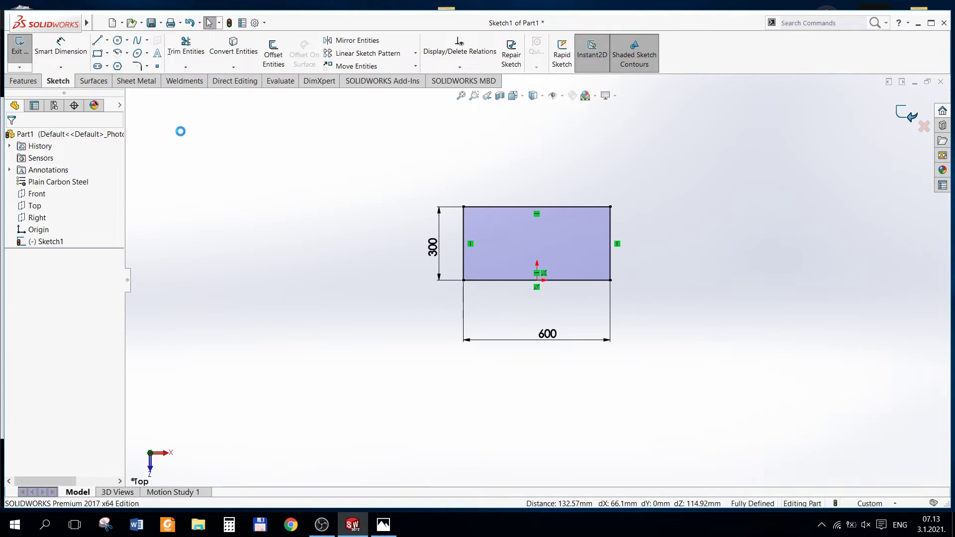
# Step: Convert Sketch1 into a 5 mm thick sheet-metal Base-Flange
pyautogui.click(138, 81)
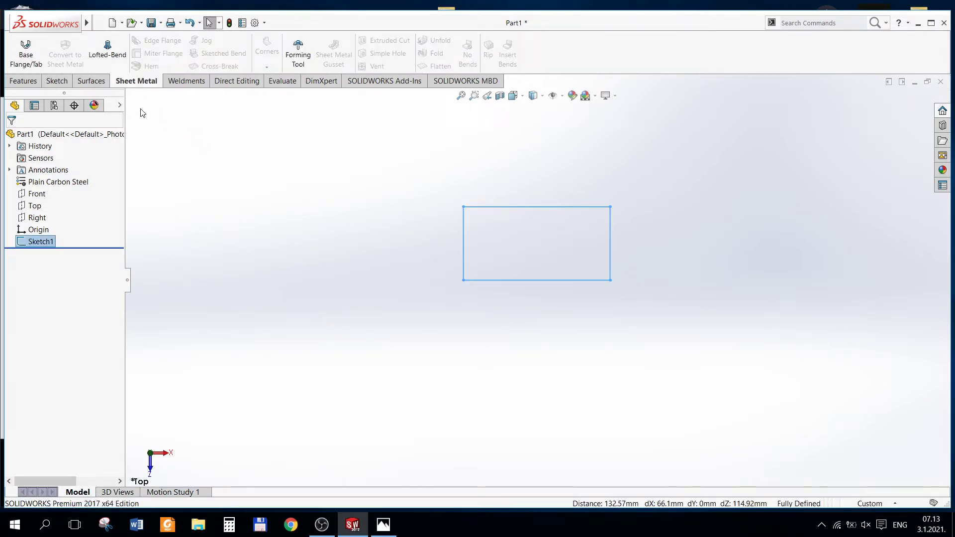
pyautogui.click(25, 53)
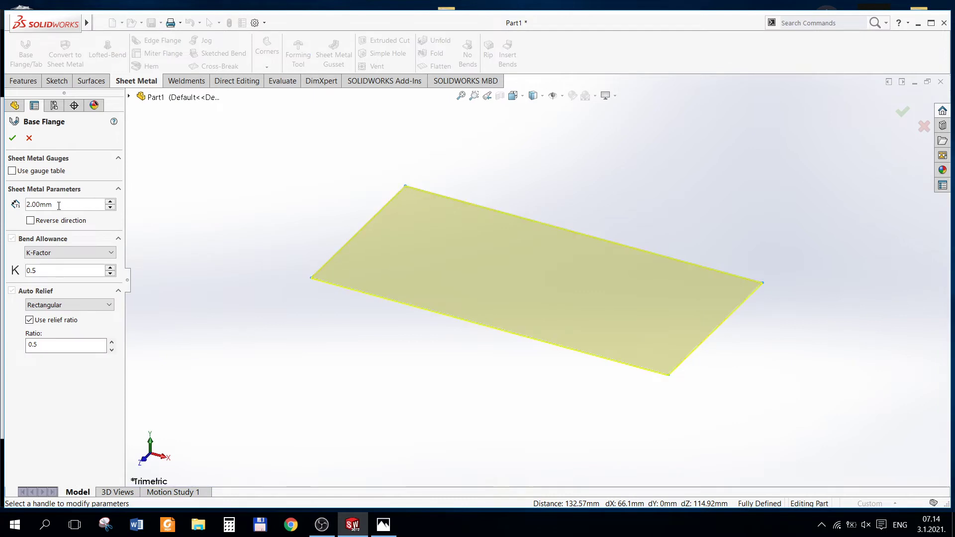
pyautogui.moveTo(59, 206); pyautogui.dragTo(2, 198)
pyautogui.write('5')
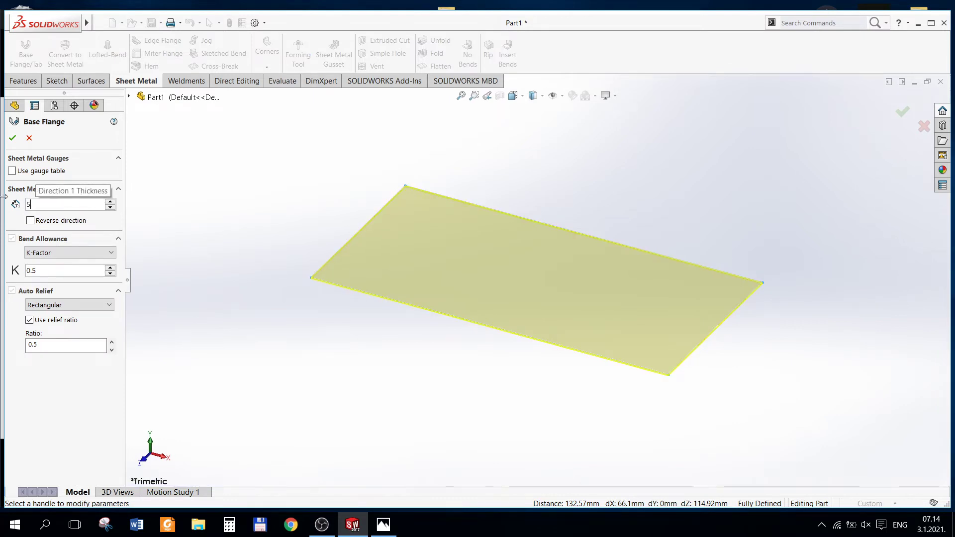
pyautogui.click(12, 137)
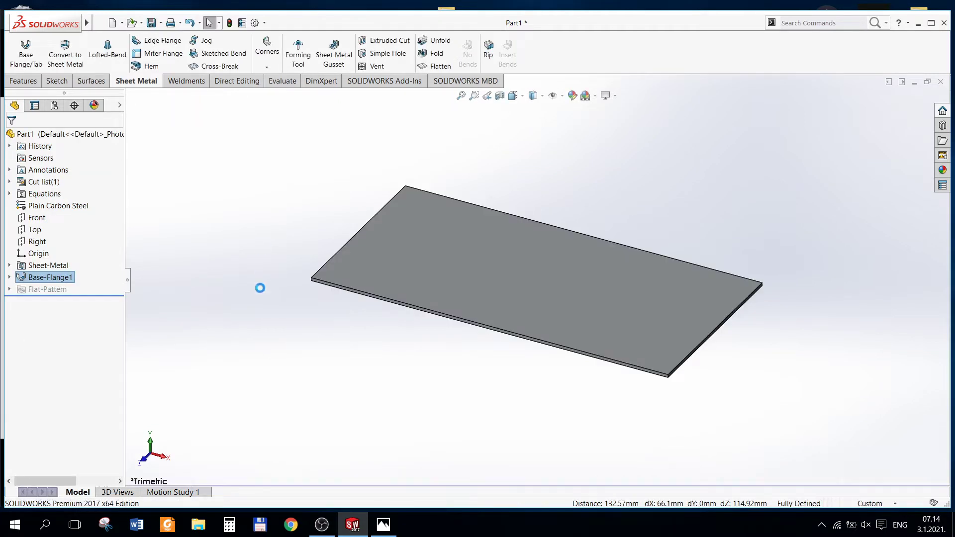
# Step: Edit the Sheet-Metal feature to use a 5 mm bend radius
pyautogui.rightClick(55, 266)
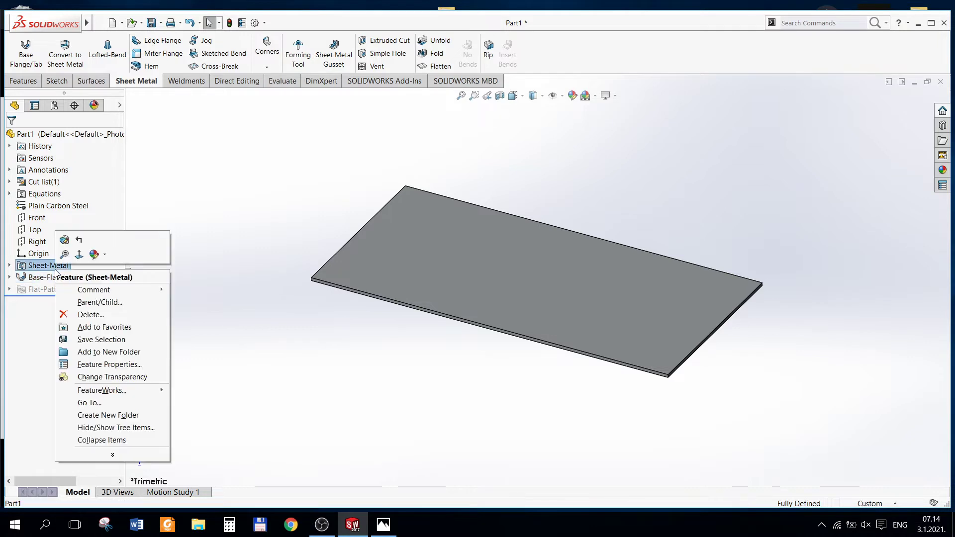
pyautogui.click(65, 241)
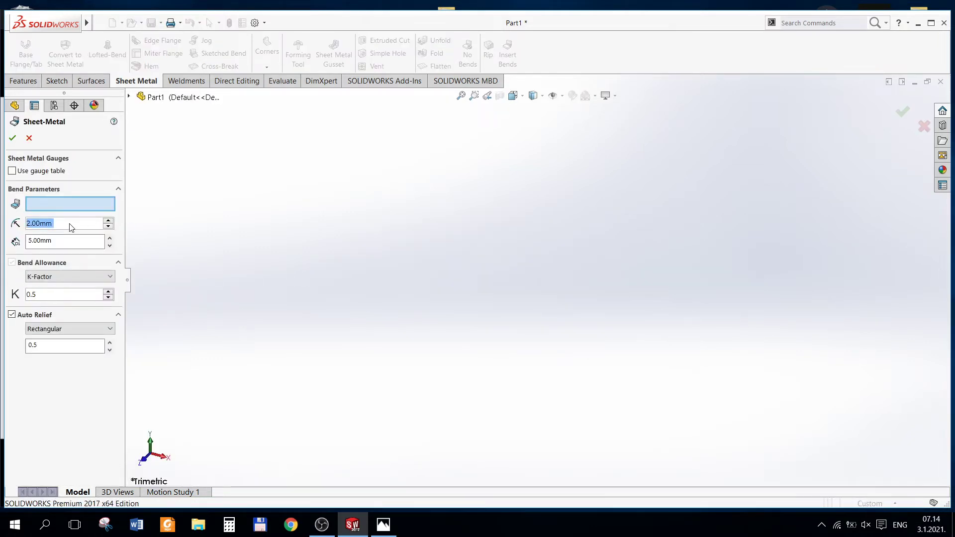
pyautogui.click(68, 227)
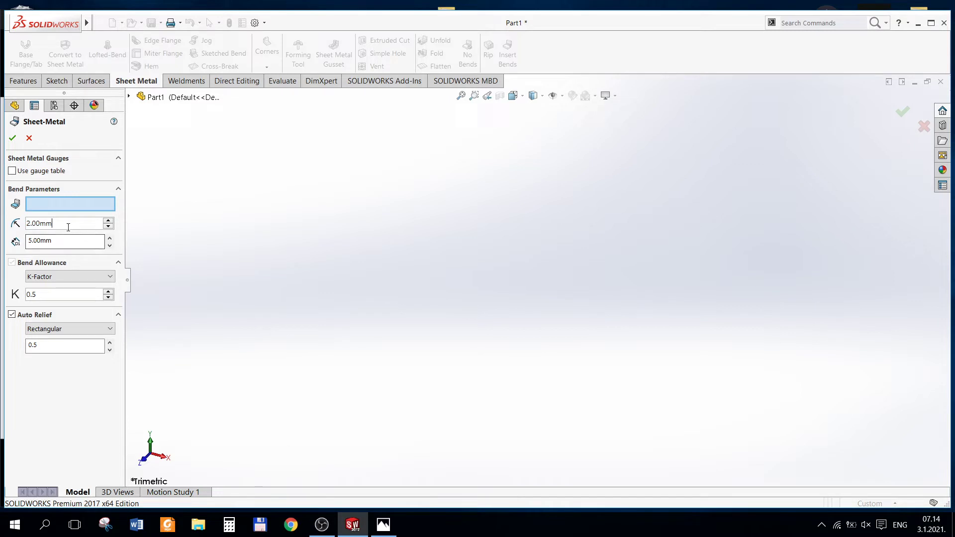
pyautogui.hotkey('ctrl', 'a')
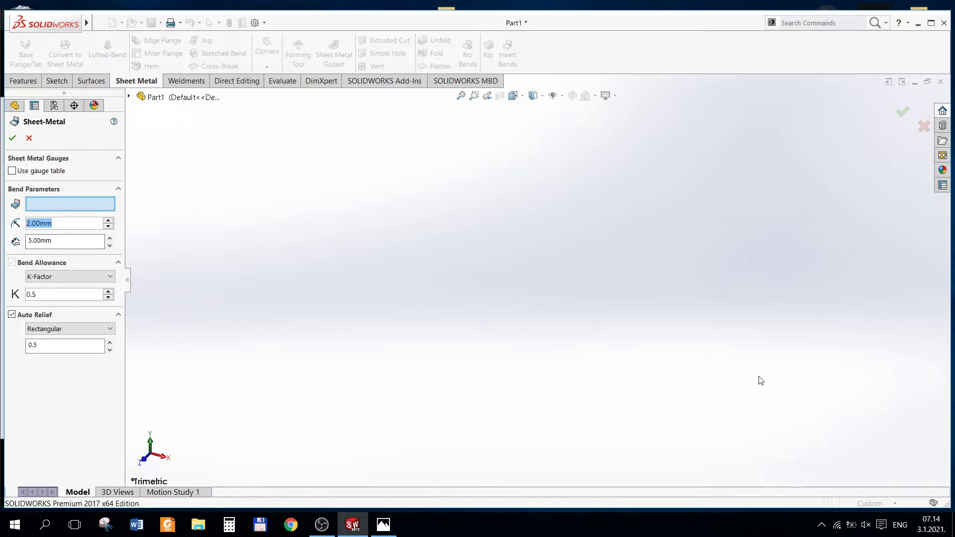
pyautogui.write('5')
pyautogui.press('Return')
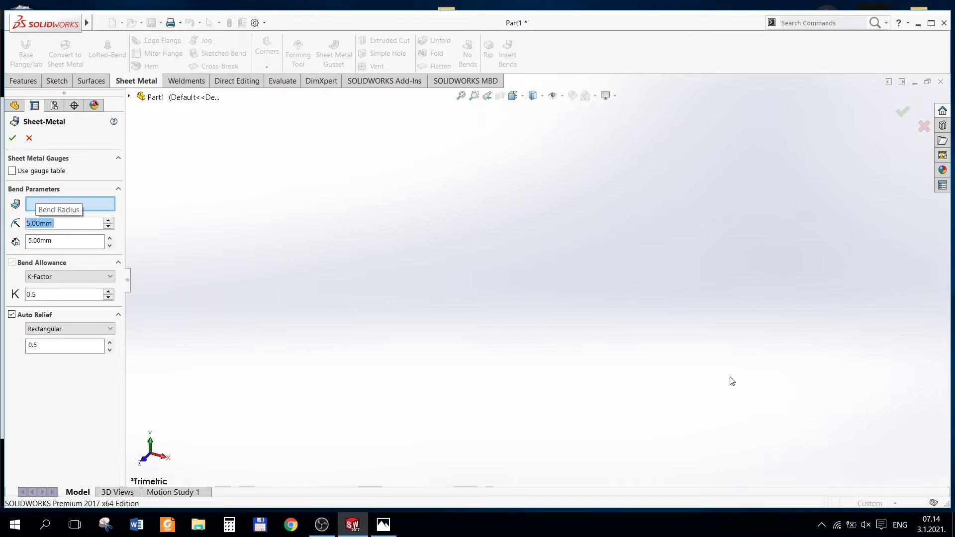
pyautogui.click(13, 139)
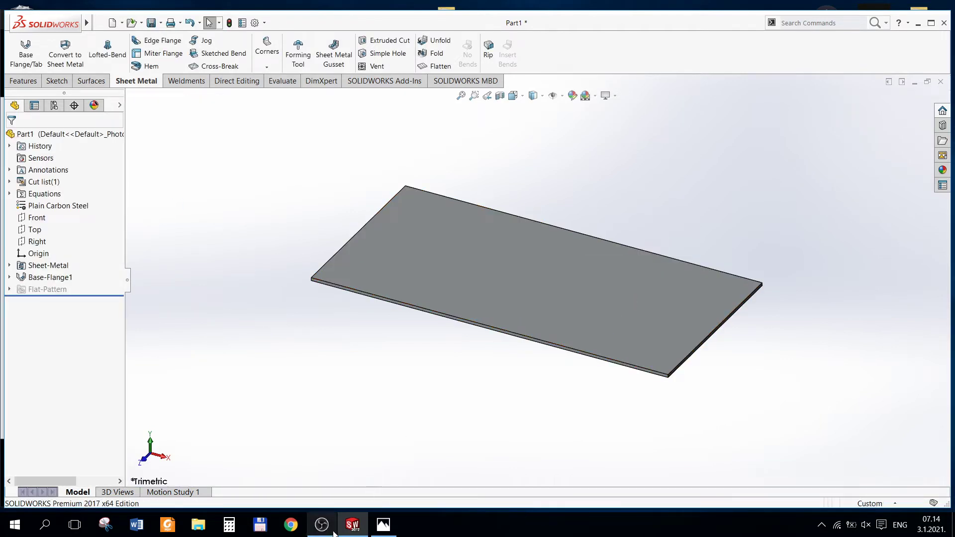
# Step: Start an edge flange on the plate's long front edge with a 500 mm length
pyautogui.click(383, 525)
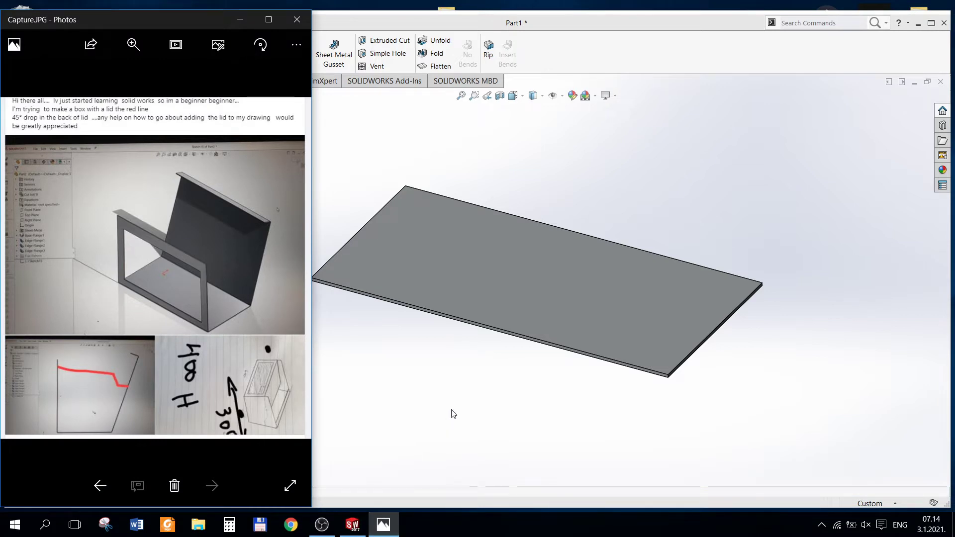
pyautogui.click(477, 397)
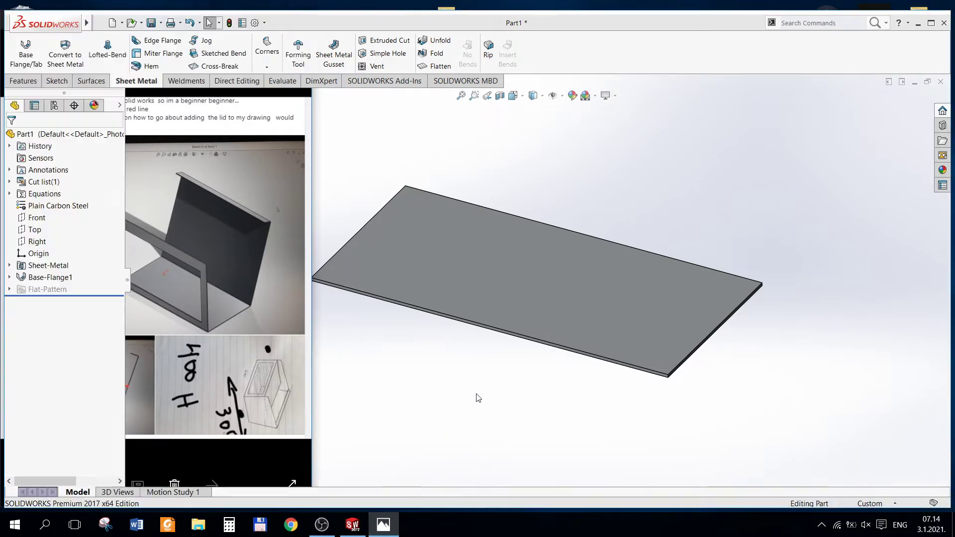
pyautogui.click(498, 331)
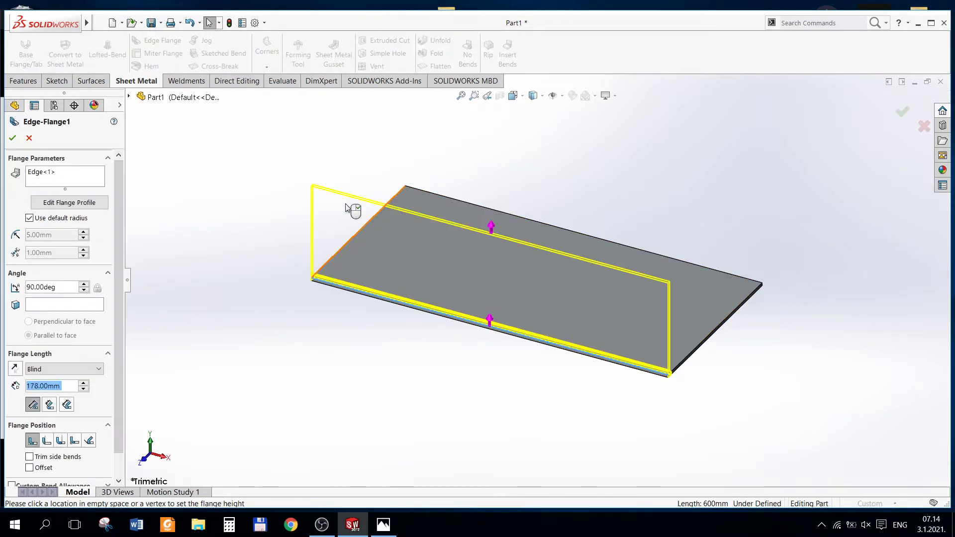
pyautogui.click(347, 174)
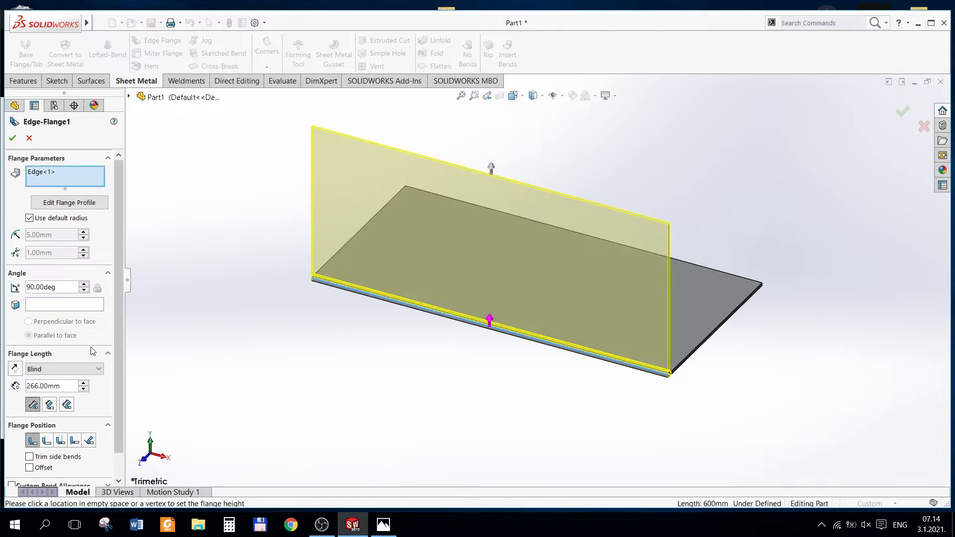
pyautogui.moveTo(61, 389); pyautogui.dragTo(1, 378)
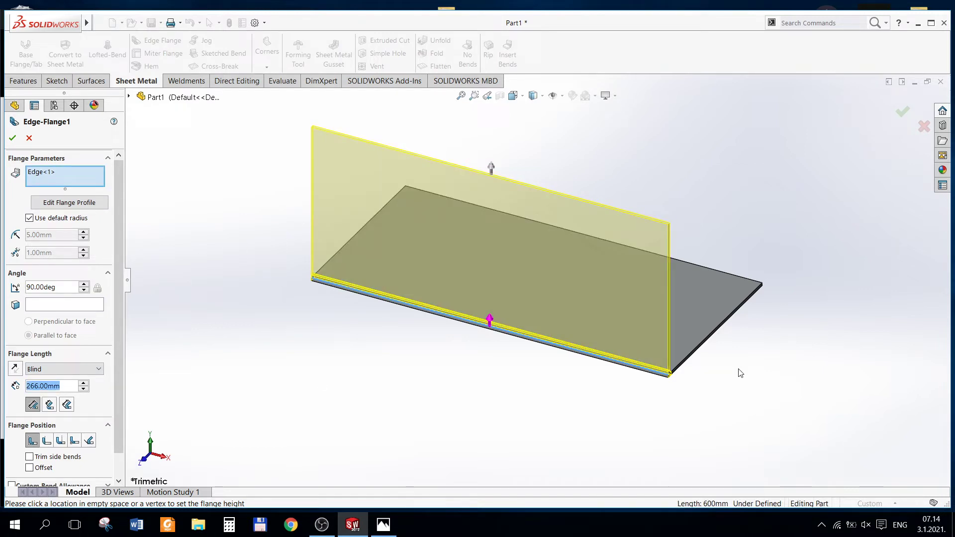
pyautogui.write('500')
pyautogui.press('Return')
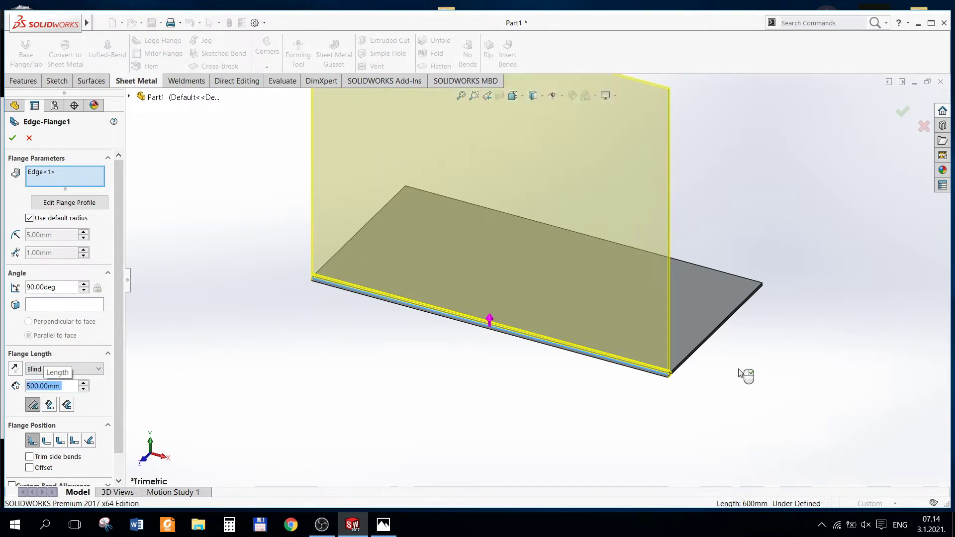
# Step: Change the edge flange length to 400 mm and accept the 90° wall
pyautogui.click(383, 524)
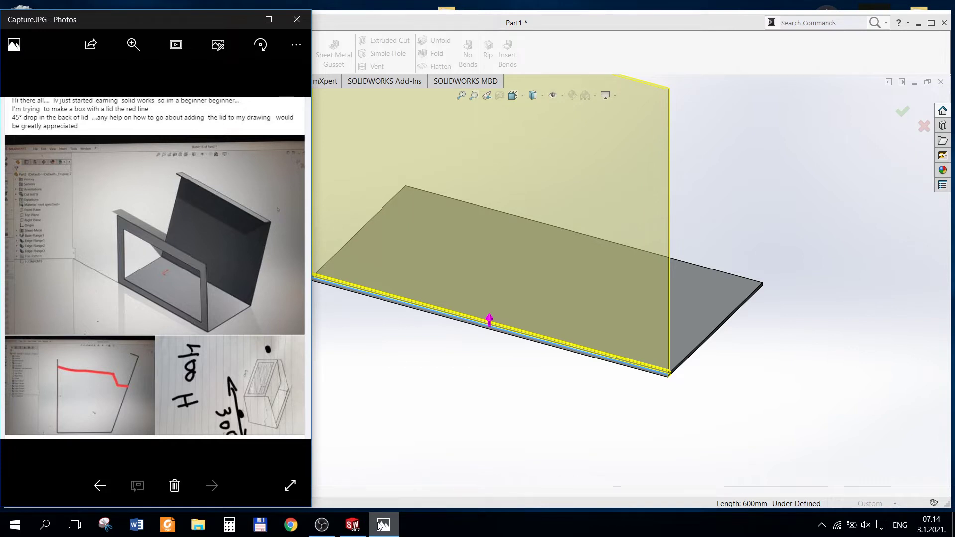
pyautogui.click(405, 426)
pyautogui.scroll(-3, 447, 368)
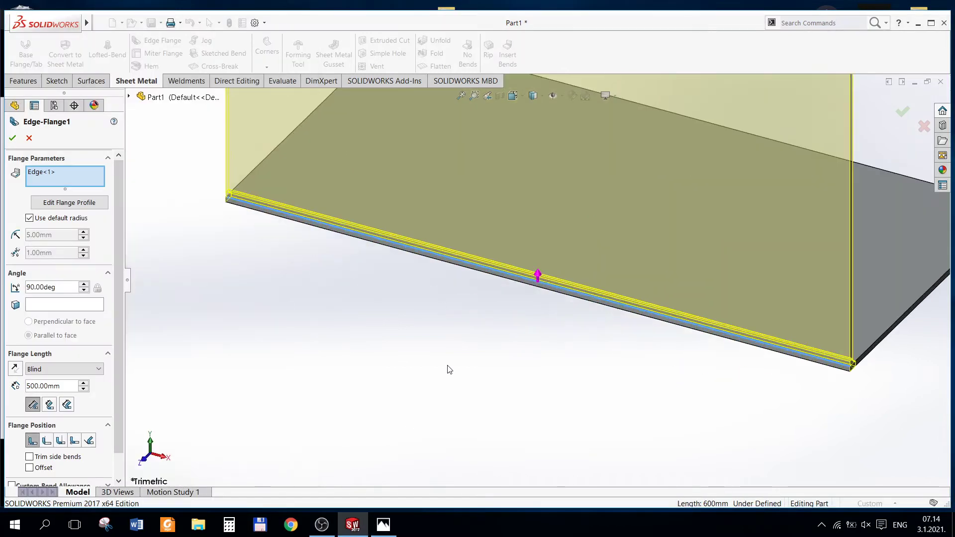
pyautogui.scroll(2, 454, 362)
pyautogui.scroll(3, 501, 329)
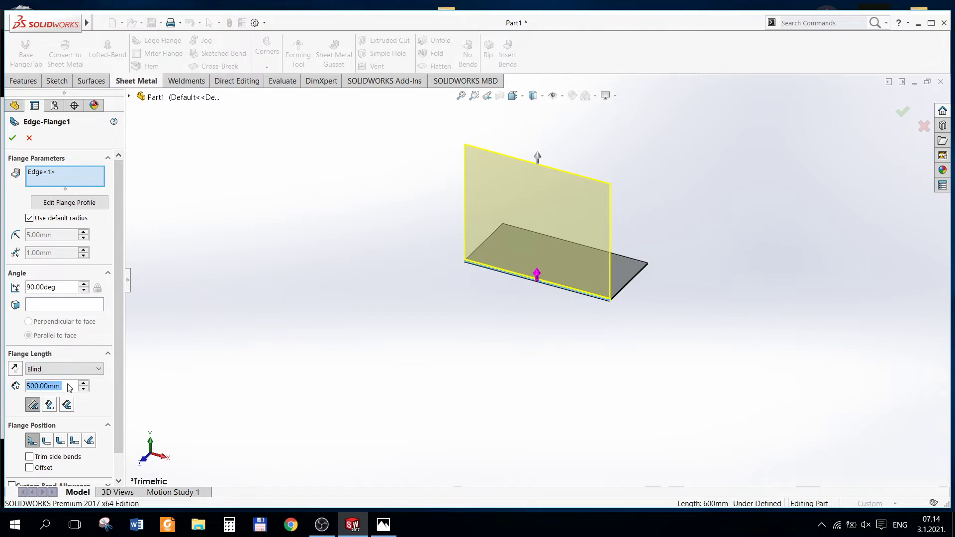
pyautogui.moveTo(59, 386); pyautogui.dragTo(22, 382)
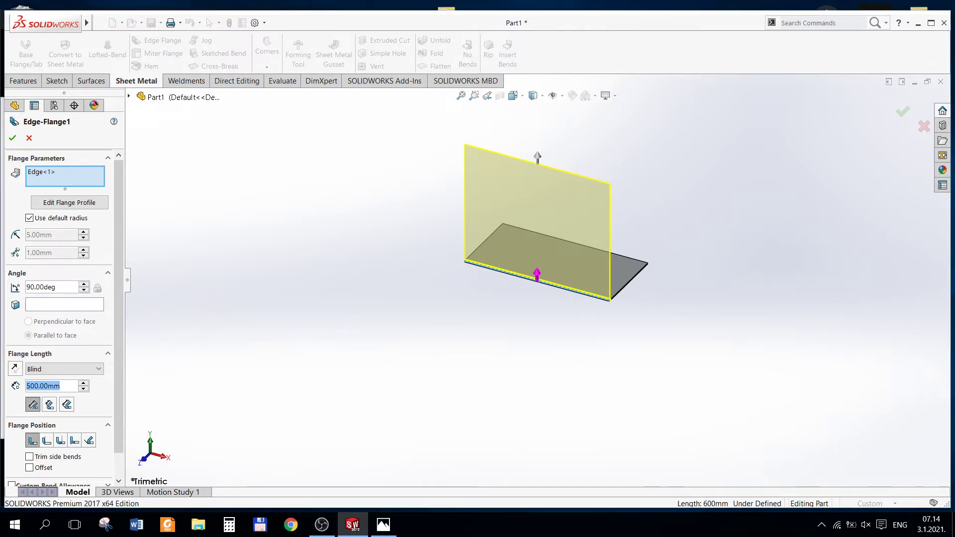
pyautogui.write('400')
pyautogui.press('Return')
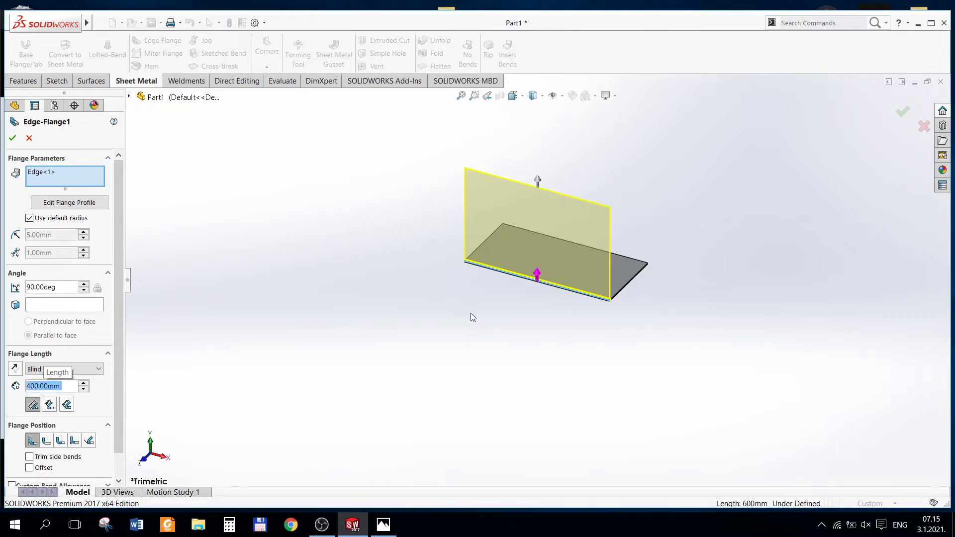
pyautogui.click(12, 139)
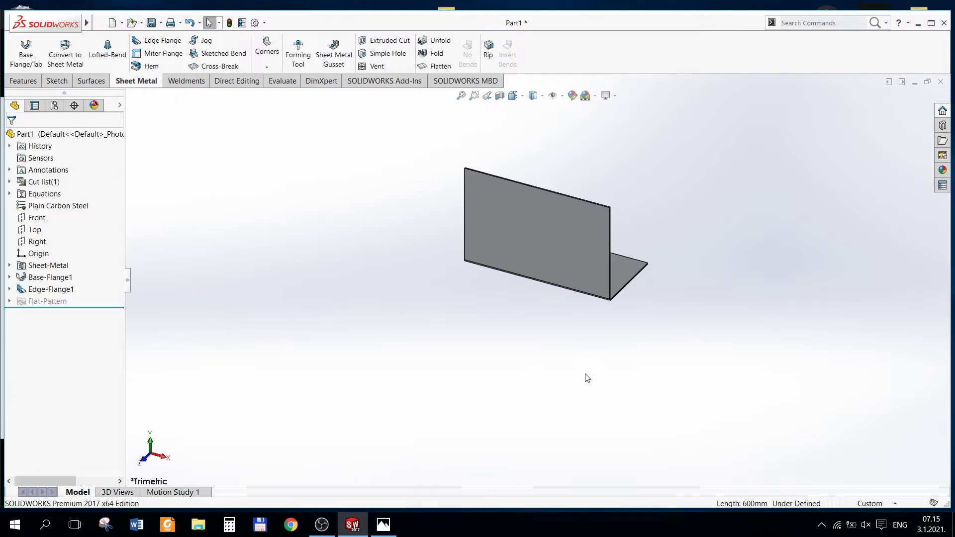
# Step: Inspect the wall in Left and Isometric views, then select its front face
pyautogui.scroll(3, 635, 380)
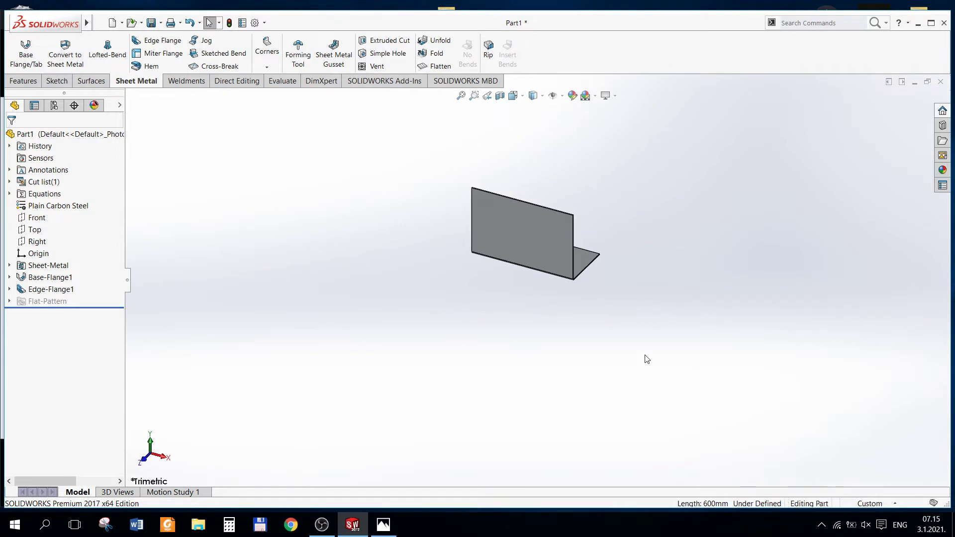
pyautogui.hotkey('ctrl', '3')
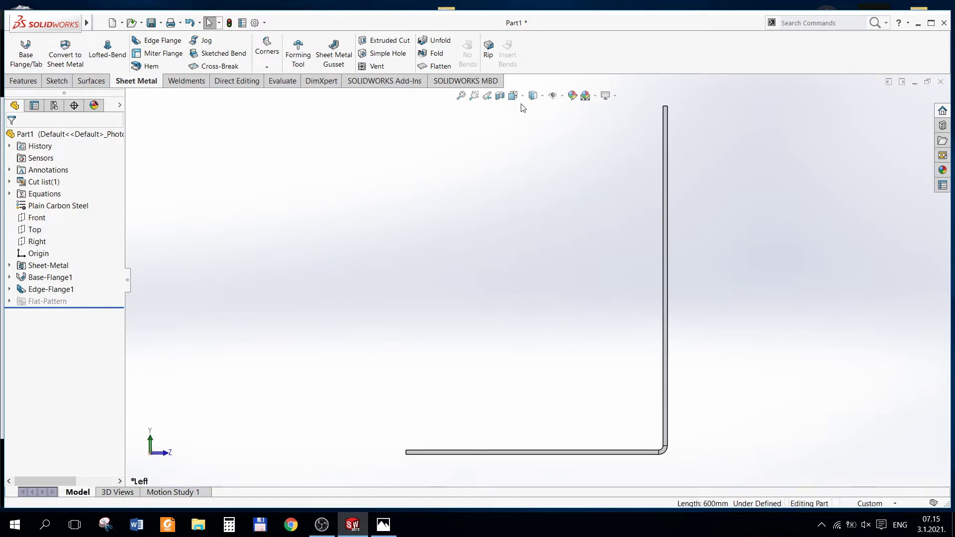
pyautogui.click(522, 99)
pyautogui.click(570, 124)
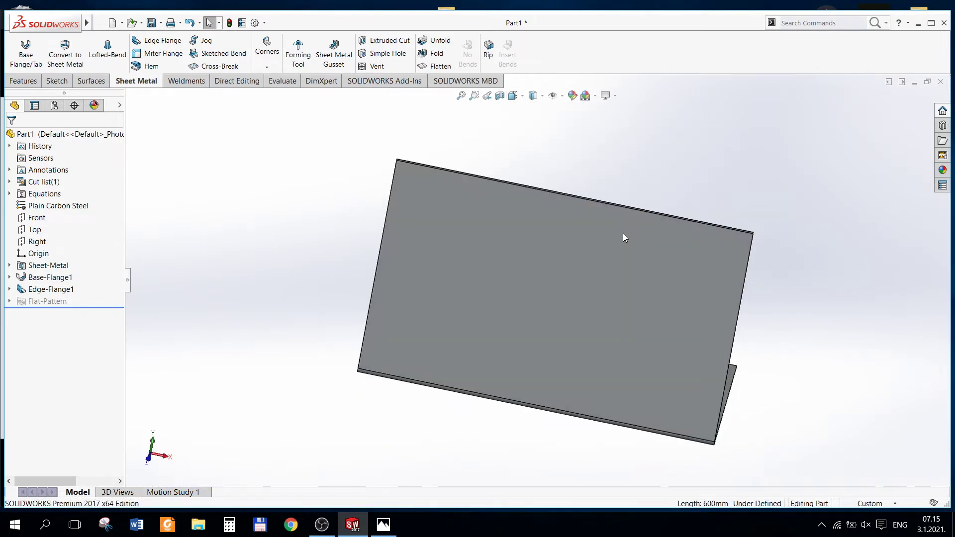
pyautogui.click(386, 534)
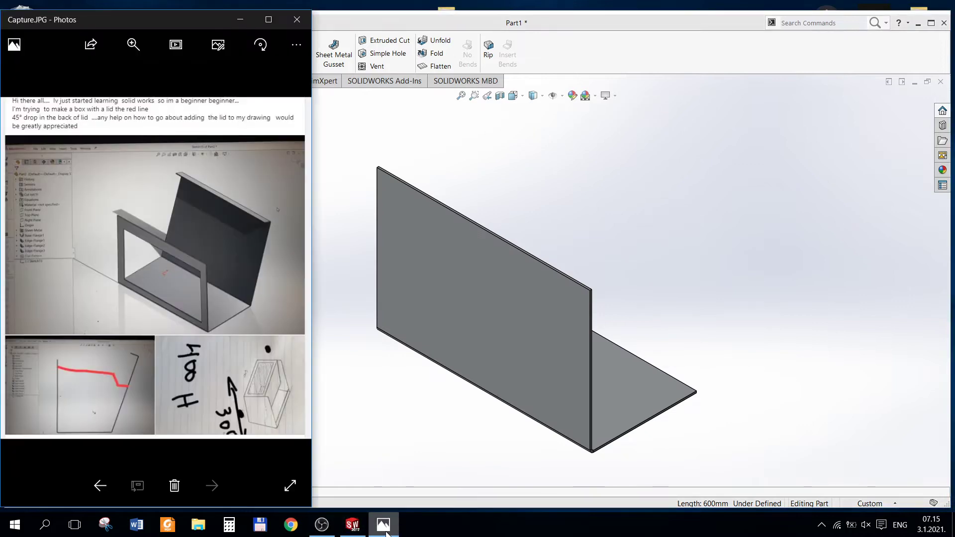
pyautogui.click(383, 524)
pyautogui.click(453, 304)
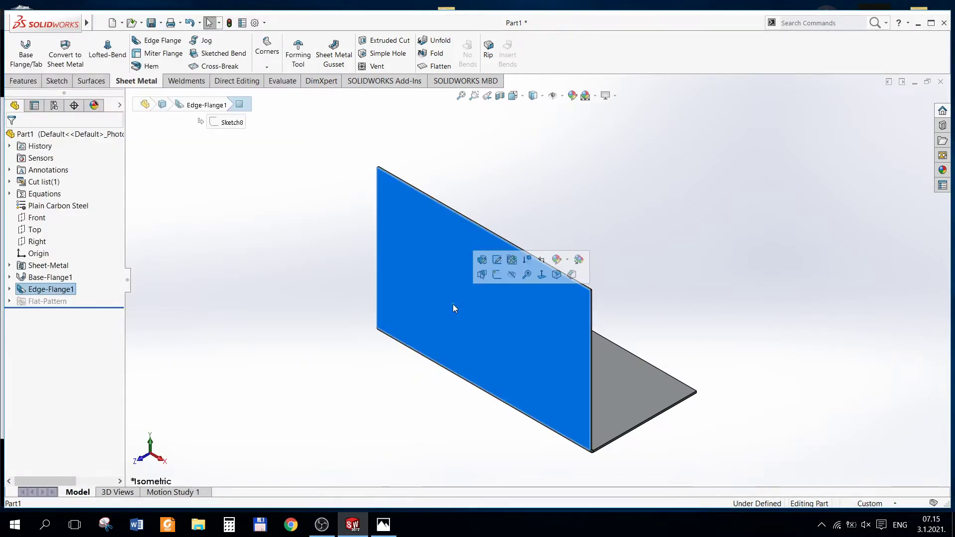
pyautogui.click(57, 81)
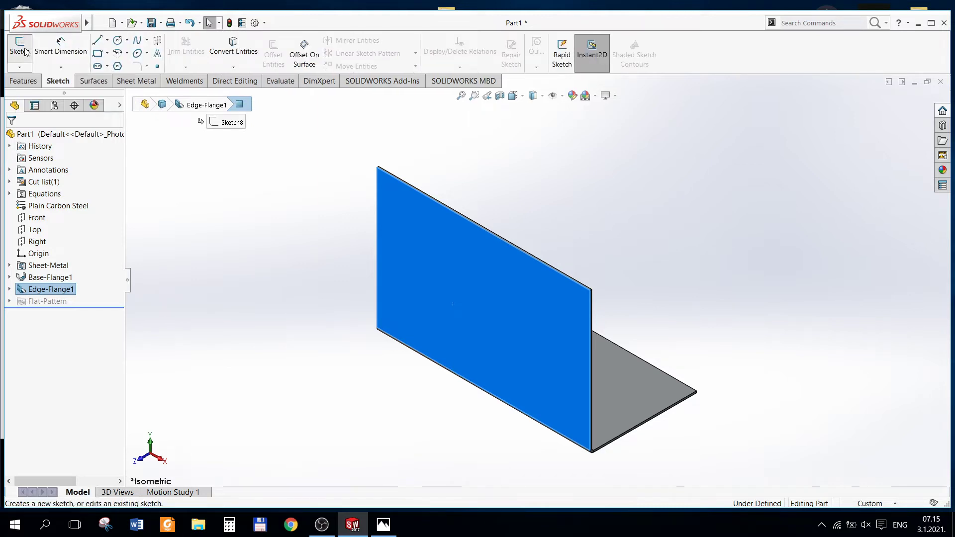
# Step: Start Sketch9 on the wall face and convert the face outline into it
pyautogui.click(20, 46)
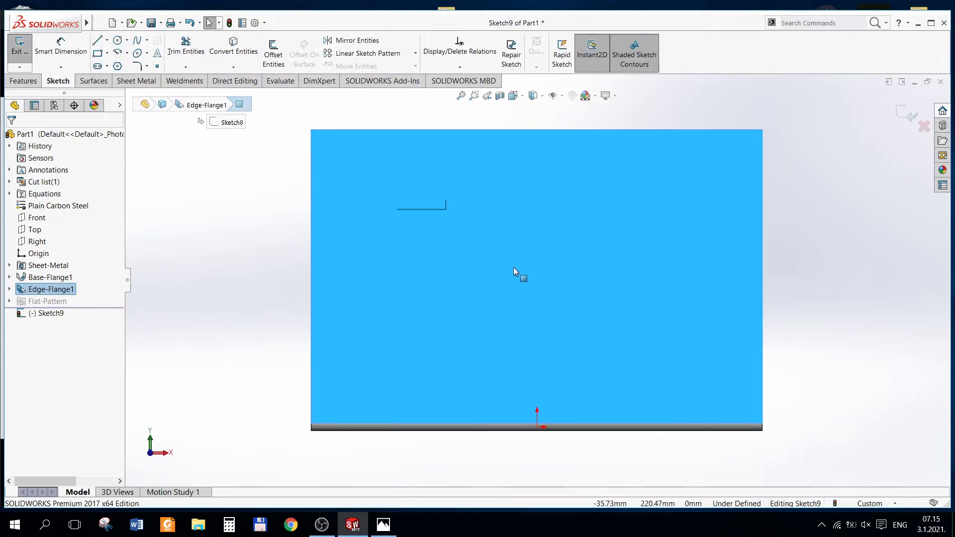
pyautogui.click(397, 478)
pyautogui.click(455, 323)
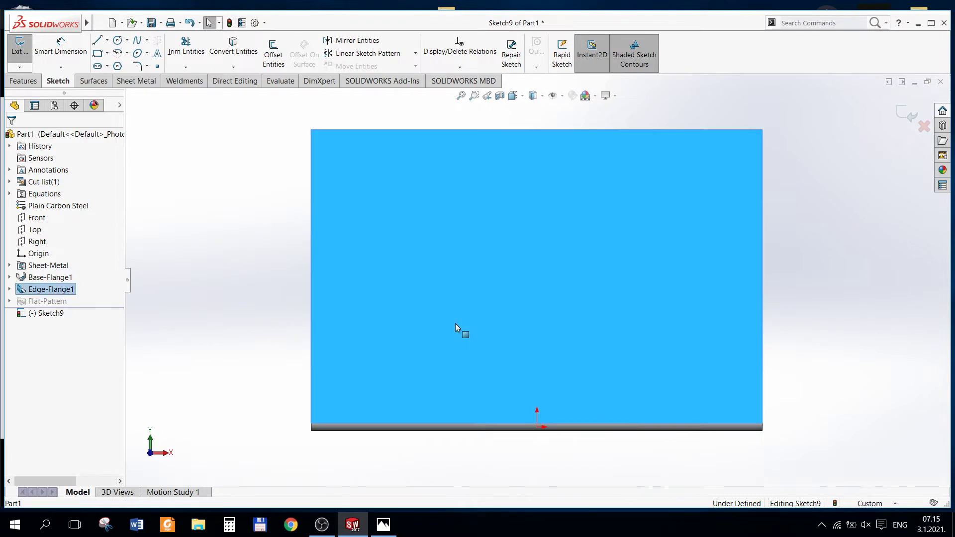
pyautogui.click(242, 54)
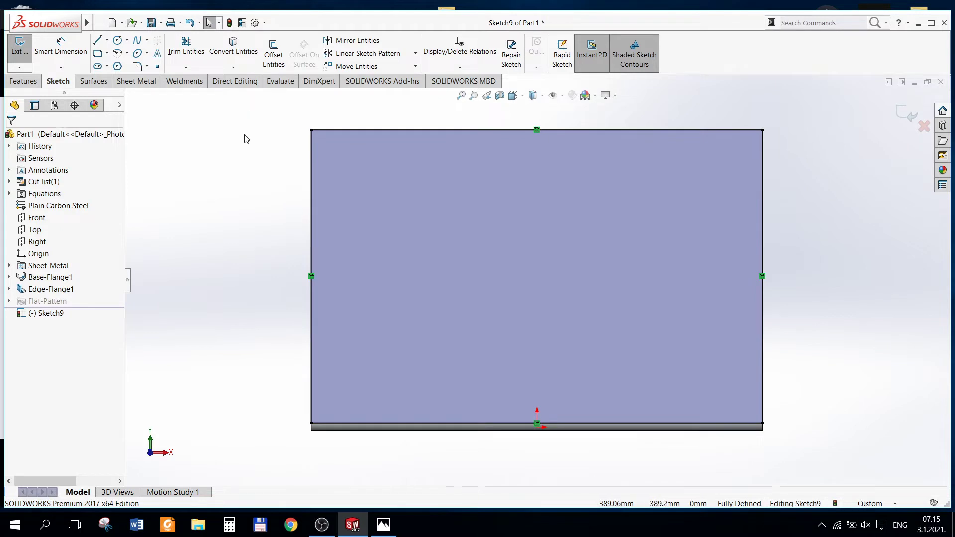
# Step: Re-dock the floating command palette and box-select the four outline lines
pyautogui.click(307, 149)
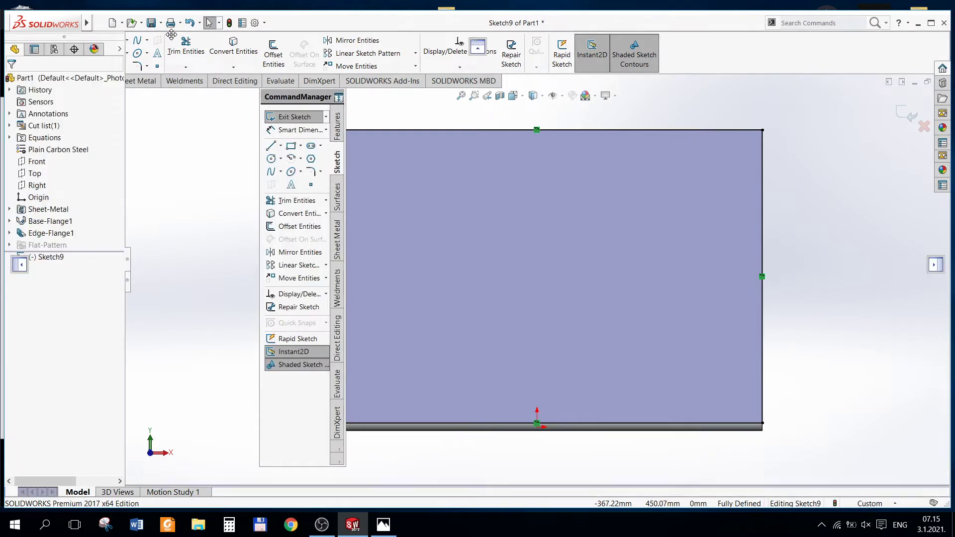
pyautogui.moveTo(290, 98); pyautogui.dragTo(294, 24)
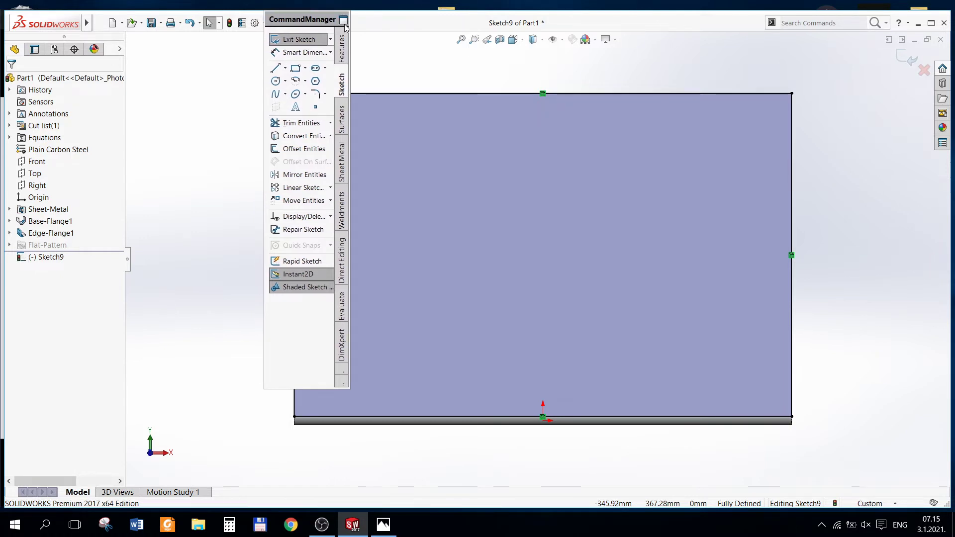
pyautogui.moveTo(321, 24)
pyautogui.mouseDown()
pyautogui.moveTo(207, 28)
pyautogui.moveTo(475, 10)
pyautogui.moveTo(228, 64)
pyautogui.moveTo(59, 44)
pyautogui.moveTo(107, 2)
pyautogui.moveTo(248, 9)
pyautogui.moveTo(430, 70)
pyautogui.moveTo(477, 48)
pyautogui.mouseUp()
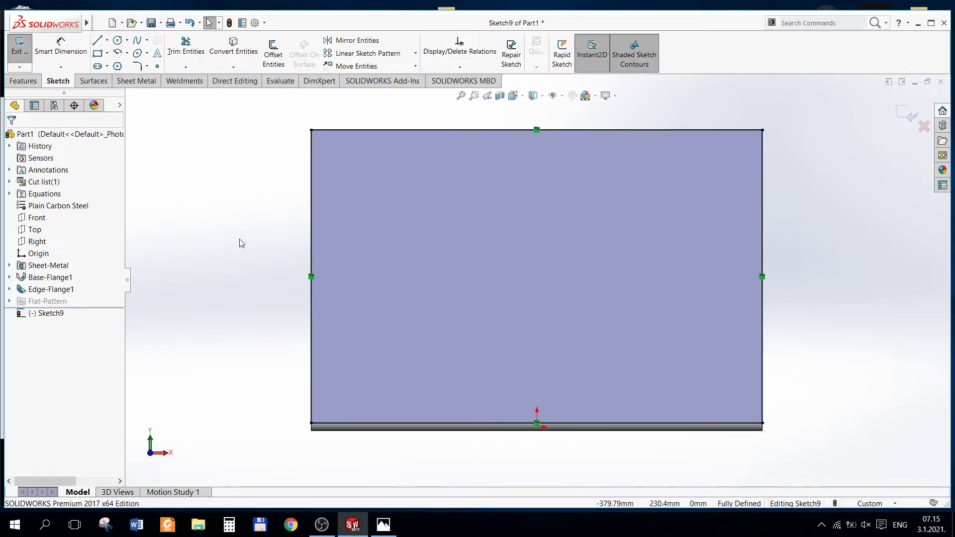
pyautogui.moveTo(239, 113)
pyautogui.mouseDown()
pyautogui.moveTo(634, 421)
pyautogui.moveTo(848, 474)
pyautogui.mouseUp()
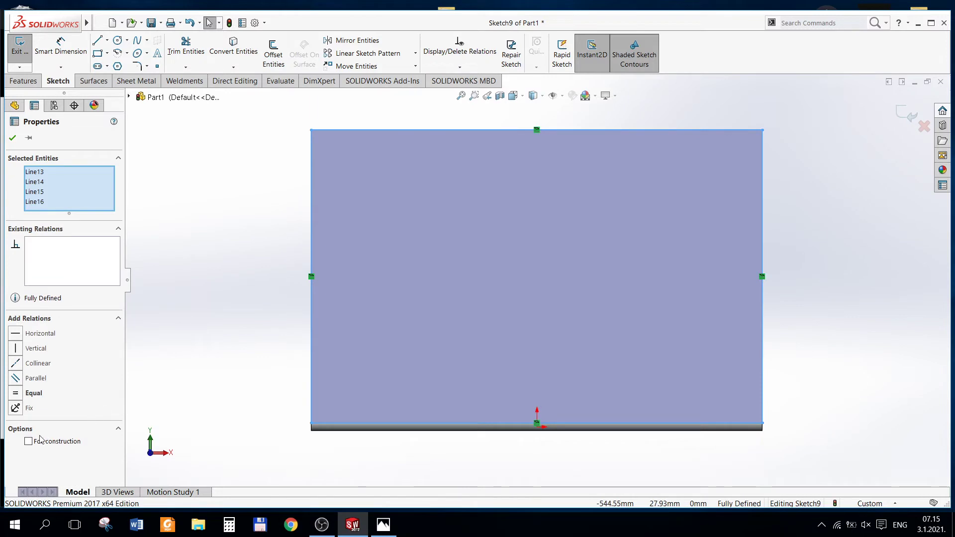
# Step: Set the four outline lines to construction geometry and reselect them
pyautogui.click(29, 441)
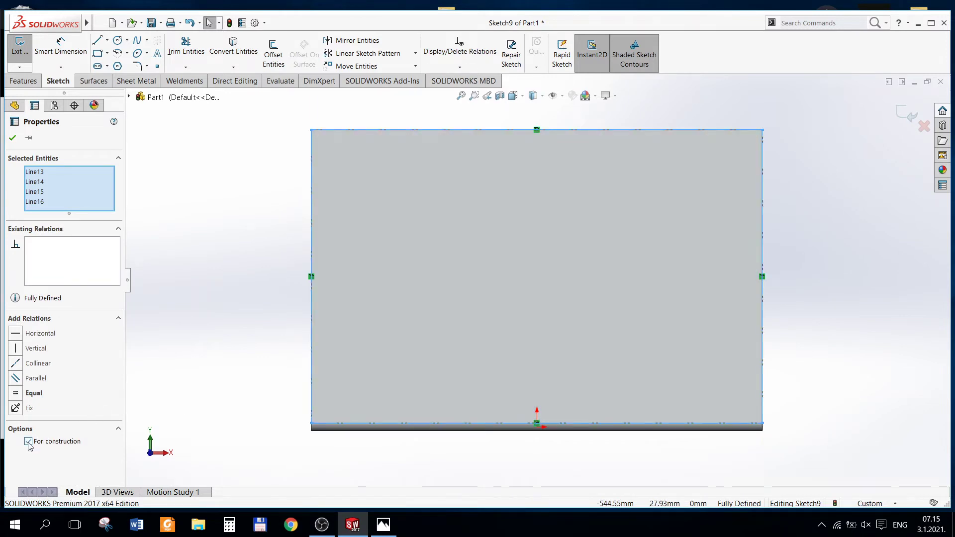
pyautogui.click(183, 362)
pyautogui.moveTo(267, 101)
pyautogui.mouseDown()
pyautogui.moveTo(325, 162)
pyautogui.moveTo(861, 452)
pyautogui.mouseUp()
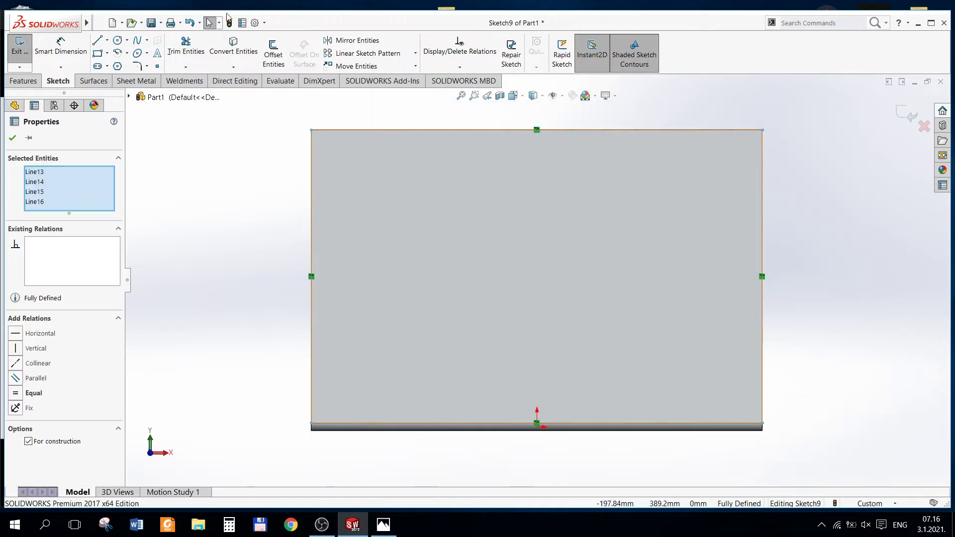
# Step: Offset the outline 50 mm inward as the window and exit Sketch9
pyautogui.click(281, 57)
pyautogui.write('50')
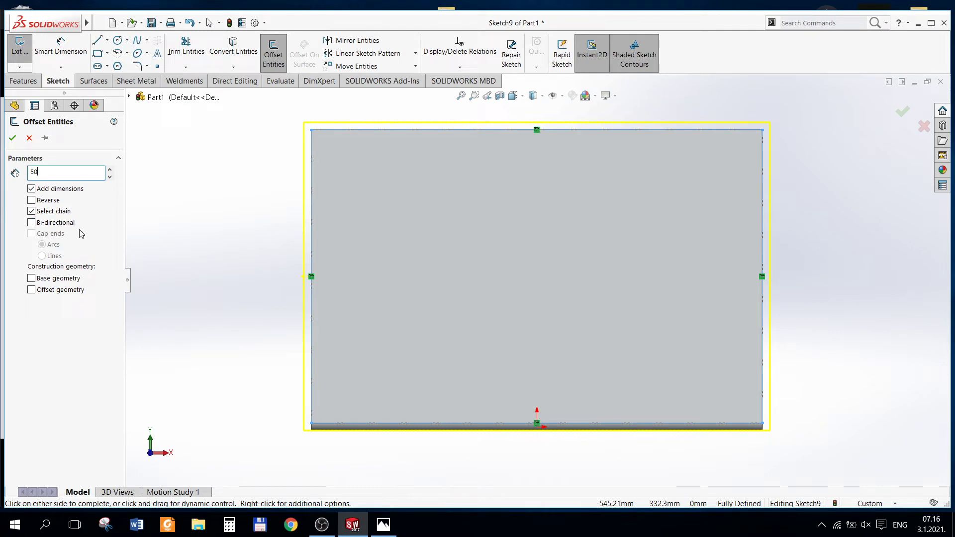
pyautogui.press('Return')
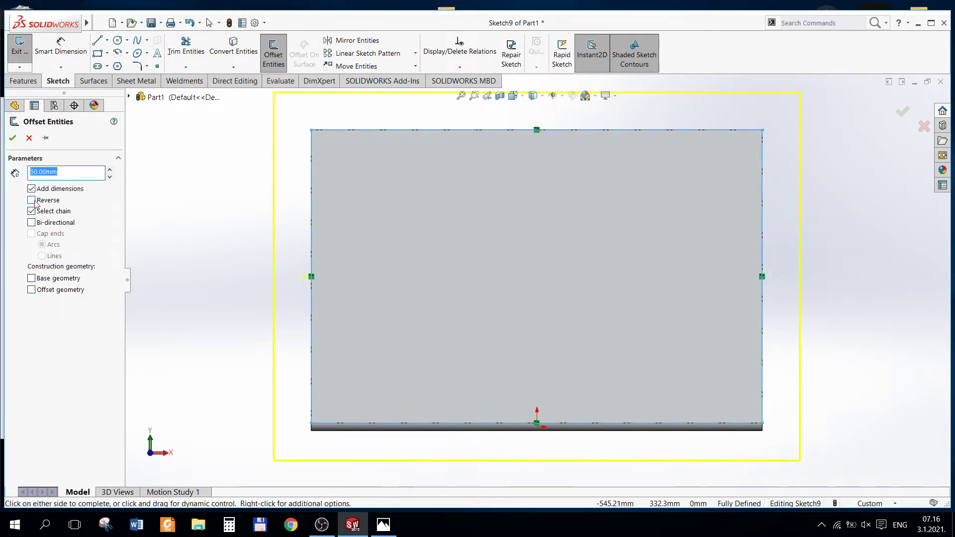
pyautogui.click(35, 202)
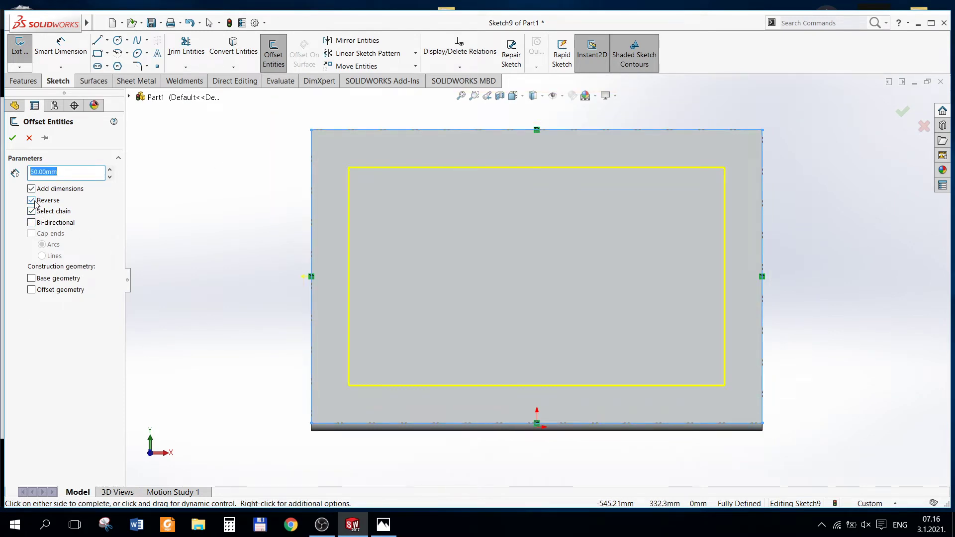
pyautogui.click(12, 138)
pyautogui.scroll(-3, 780, 276)
pyautogui.press('f')
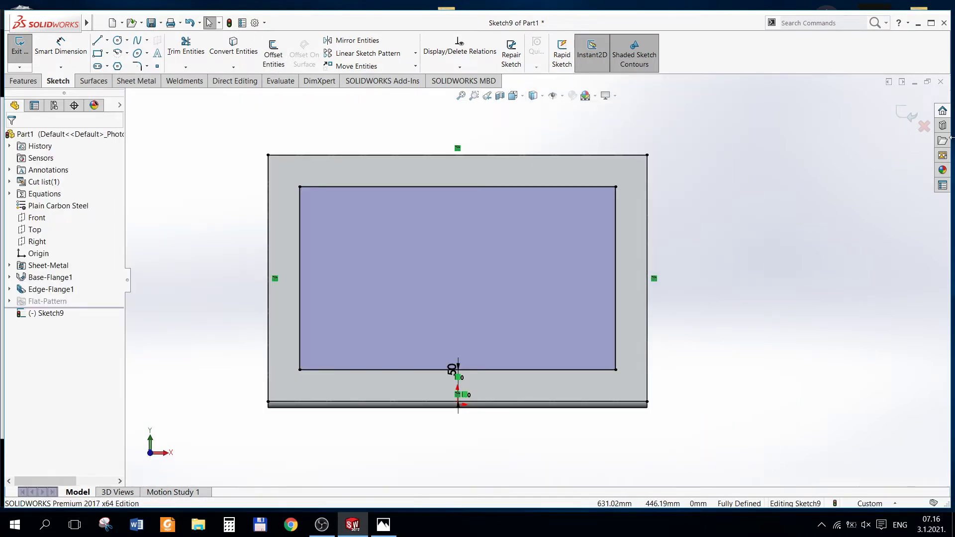
pyautogui.click(899, 109)
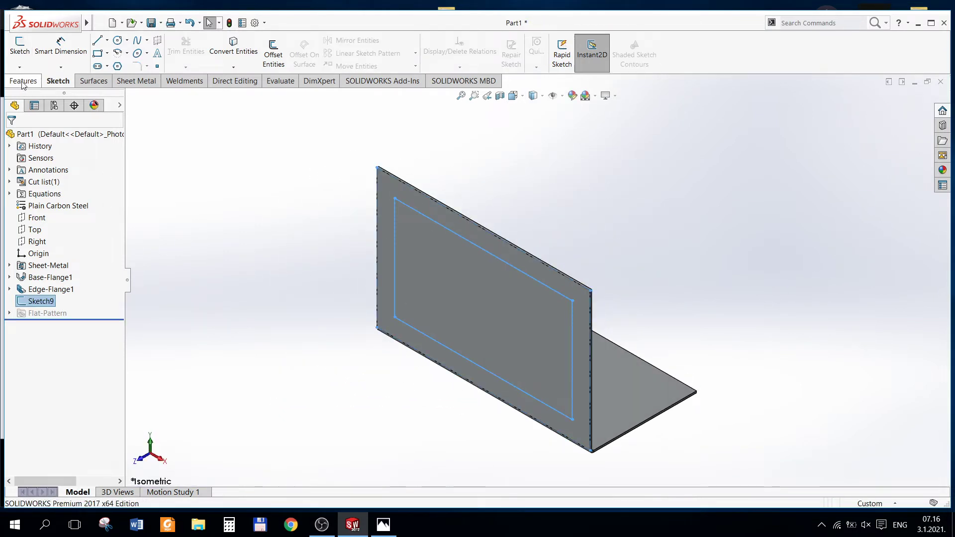
# Step: Extrude-cut Sketch9's window through the front panel, linked to the sheet thickness
pyautogui.click(125, 83)
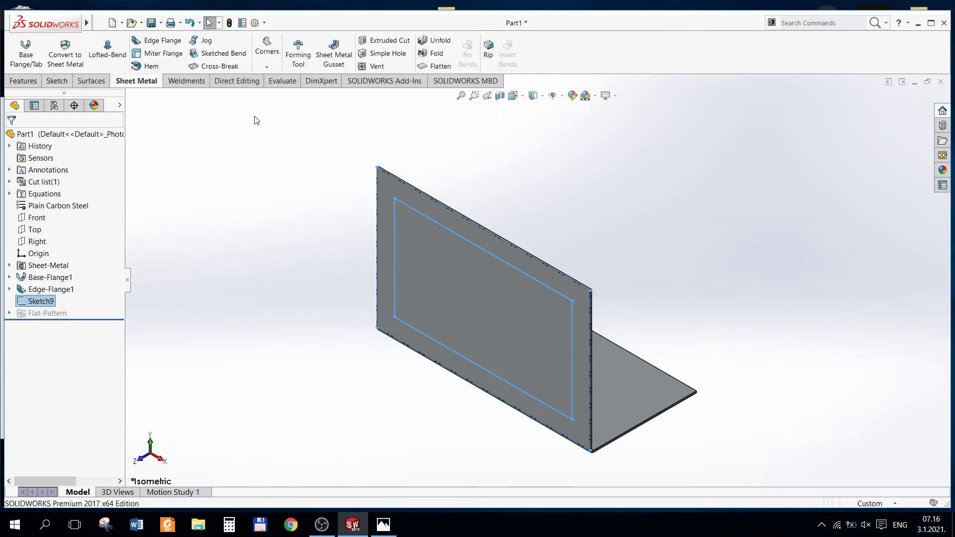
pyautogui.click(378, 41)
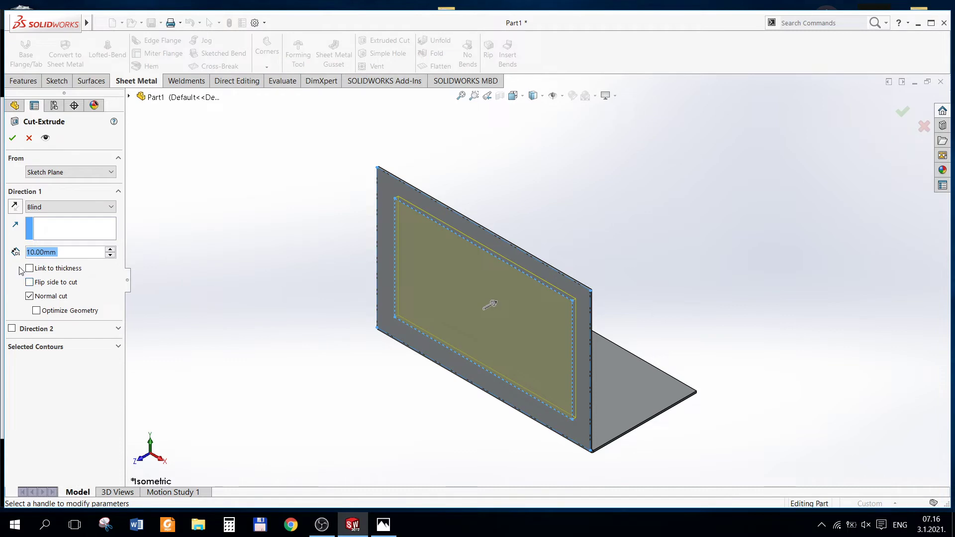
pyautogui.click(29, 269)
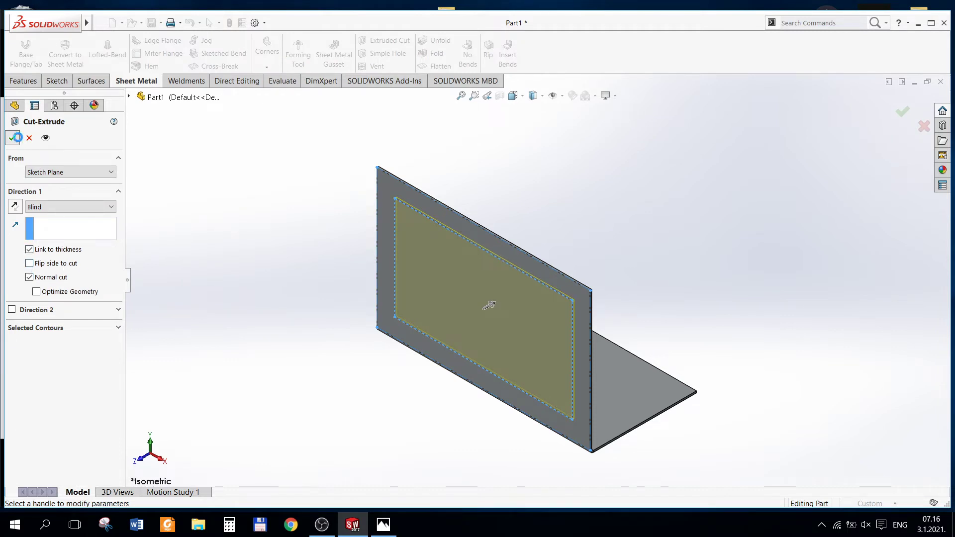
pyautogui.click(14, 137)
pyautogui.scroll(-3, 666, 302)
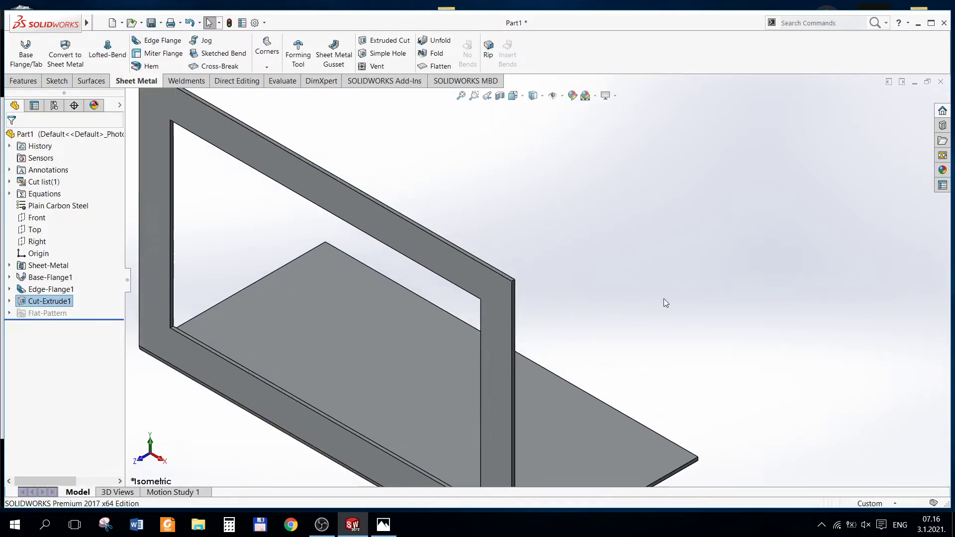
pyautogui.scroll(3, 666, 303)
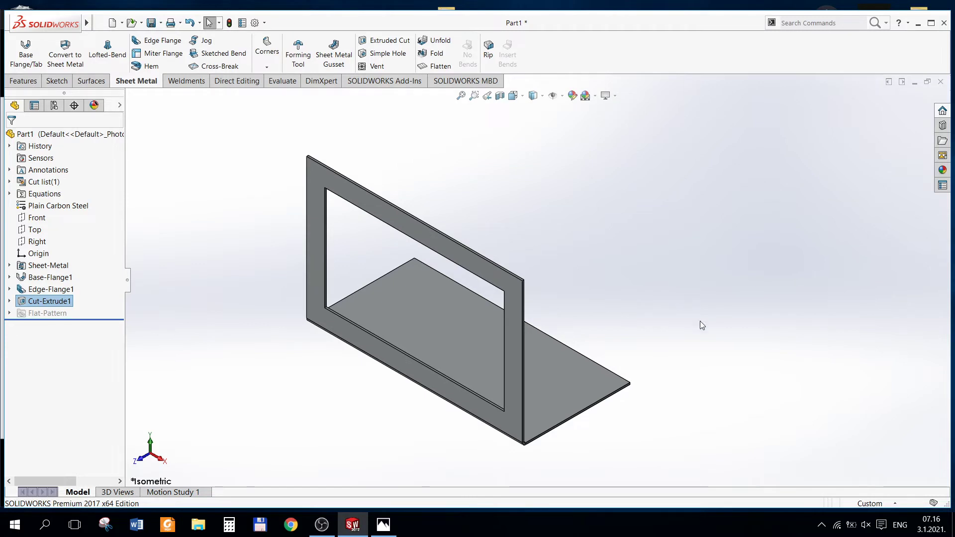
# Step: Start an edge flange on the floor's far end edge, viewed from the side
pyautogui.moveTo(711, 327)
pyautogui.mouseDown(button='middle')
pyautogui.moveTo(659, 328)
pyautogui.moveTo(653, 302)
pyautogui.mouseUp(button='middle')
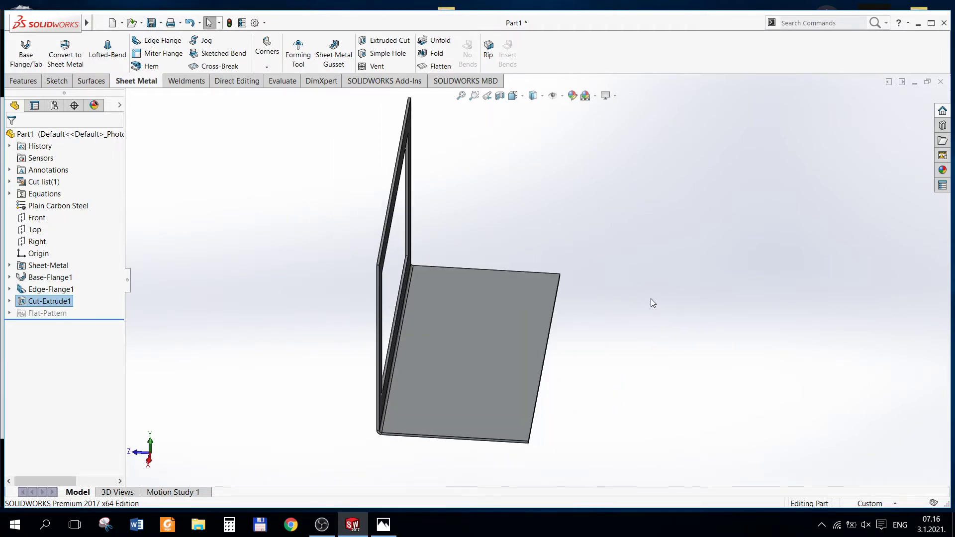
pyautogui.click(401, 172)
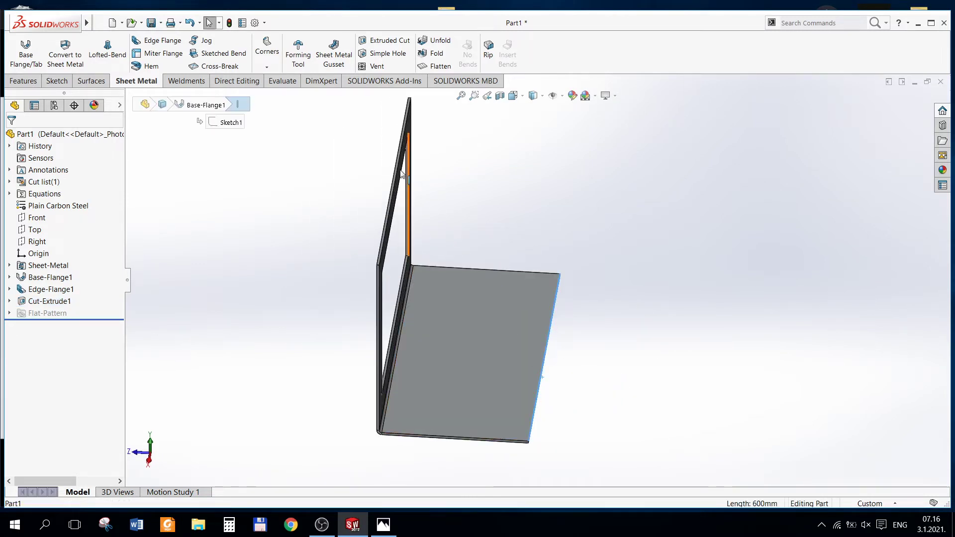
pyautogui.click(158, 41)
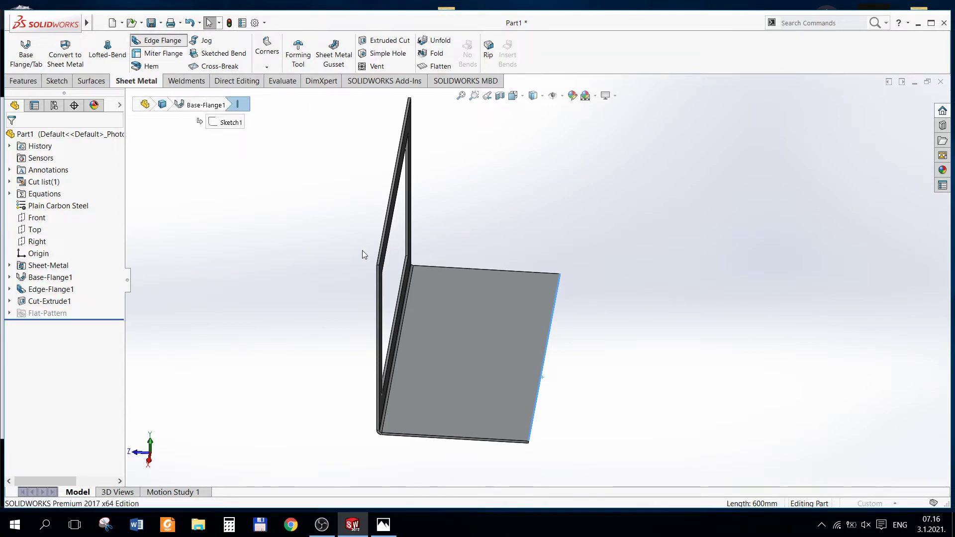
pyautogui.click(523, 98)
pyautogui.click(531, 142)
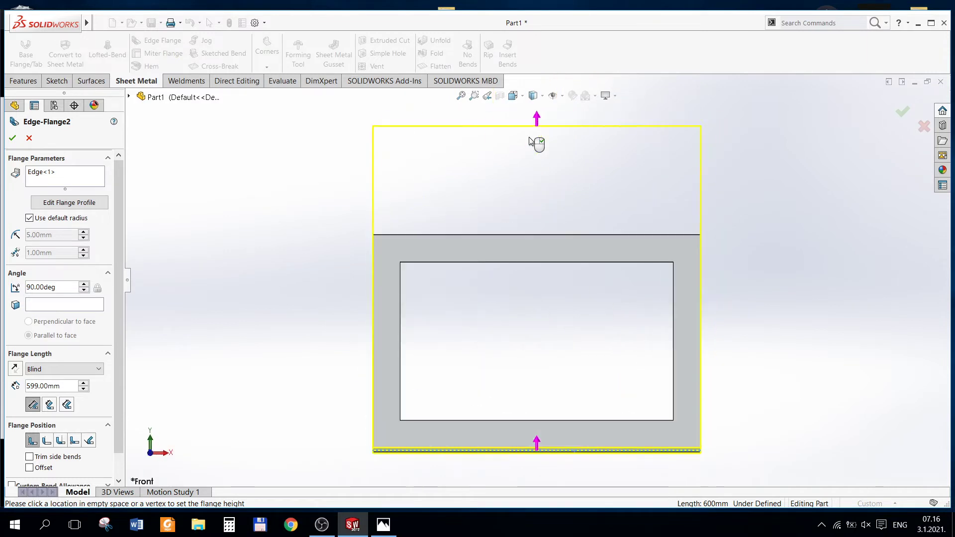
pyautogui.click(514, 96)
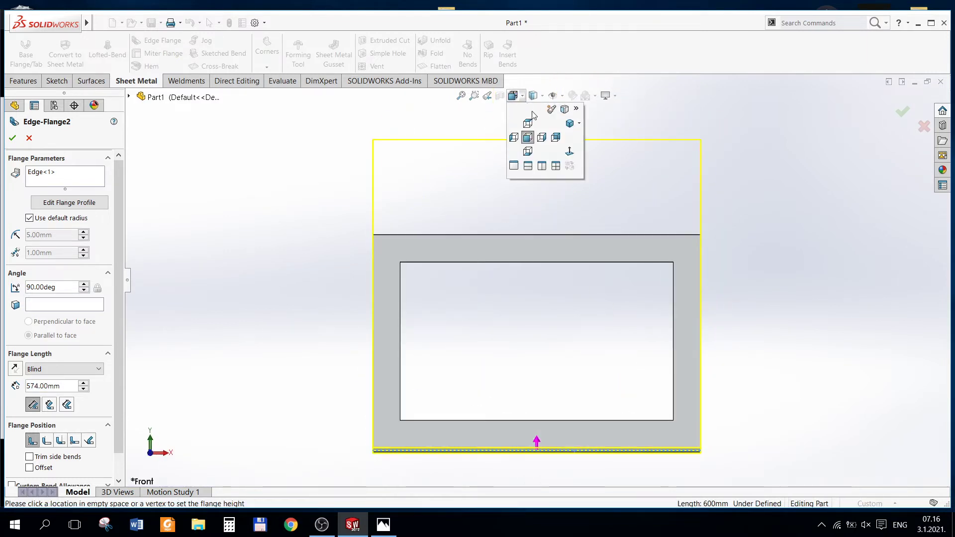
pyautogui.click(542, 138)
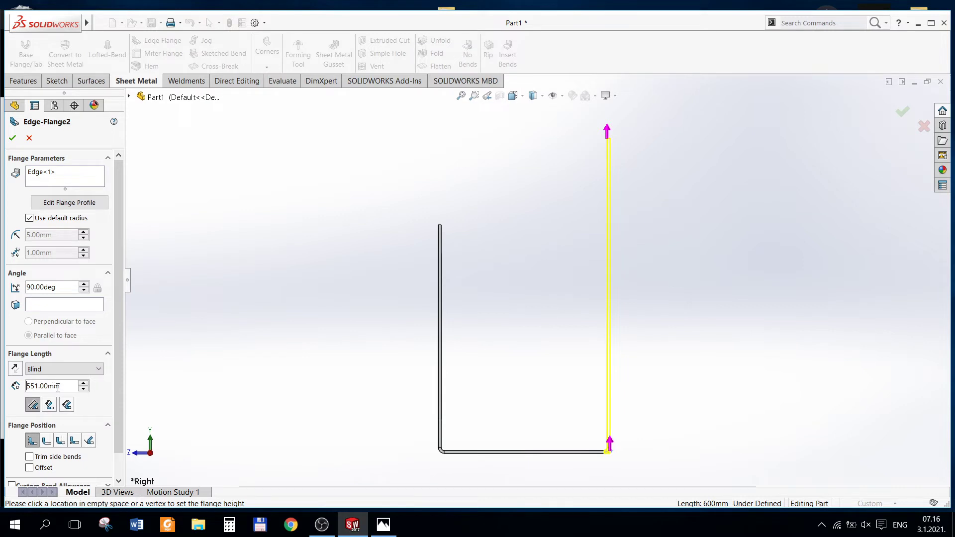
# Step: Change the edge flange length, settling on 500 mm
pyautogui.press('Tab')
pyautogui.write('265')
pyautogui.press('Return')
pyautogui.write('135')
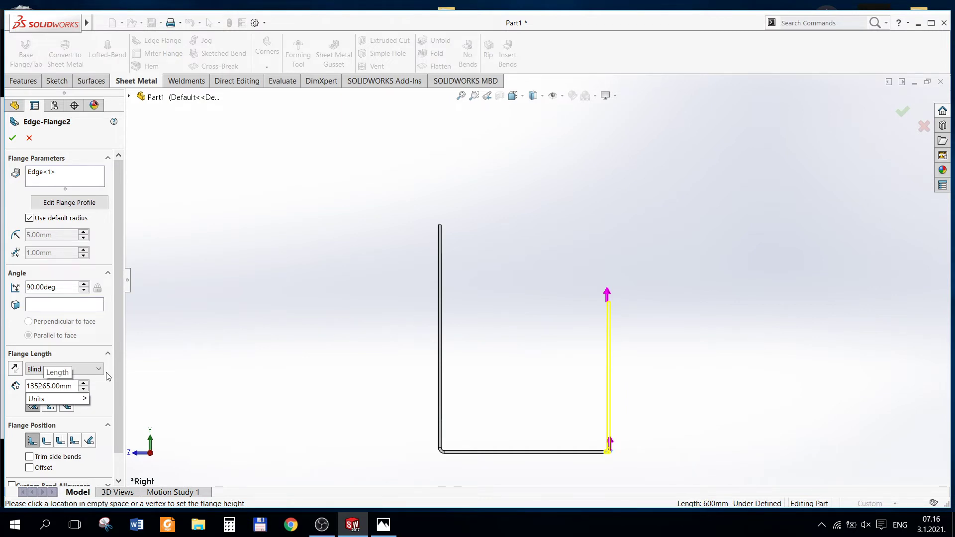
pyautogui.press('Delete')
pyautogui.press('BackSpace')
pyautogui.press('BackSpace')
pyautogui.press('BackSpace')
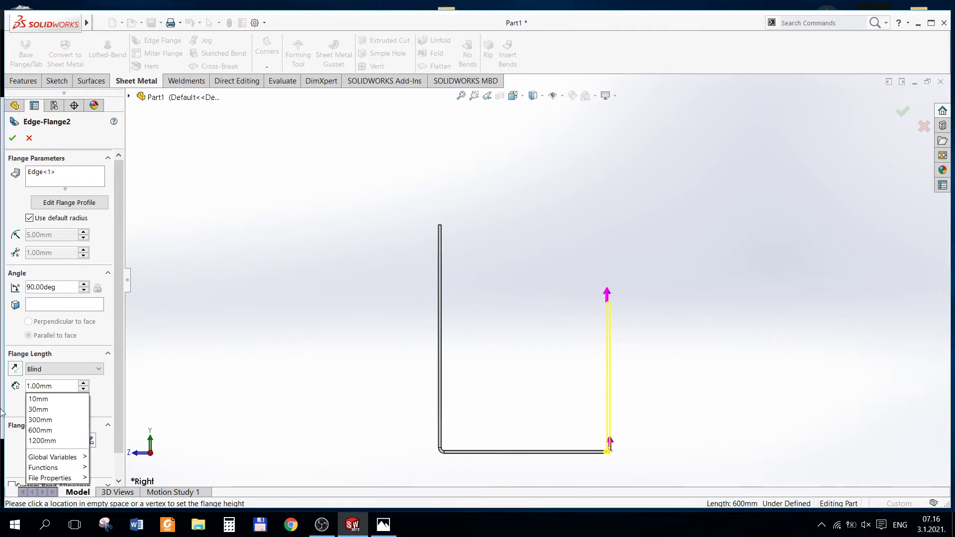
pyautogui.write('500')
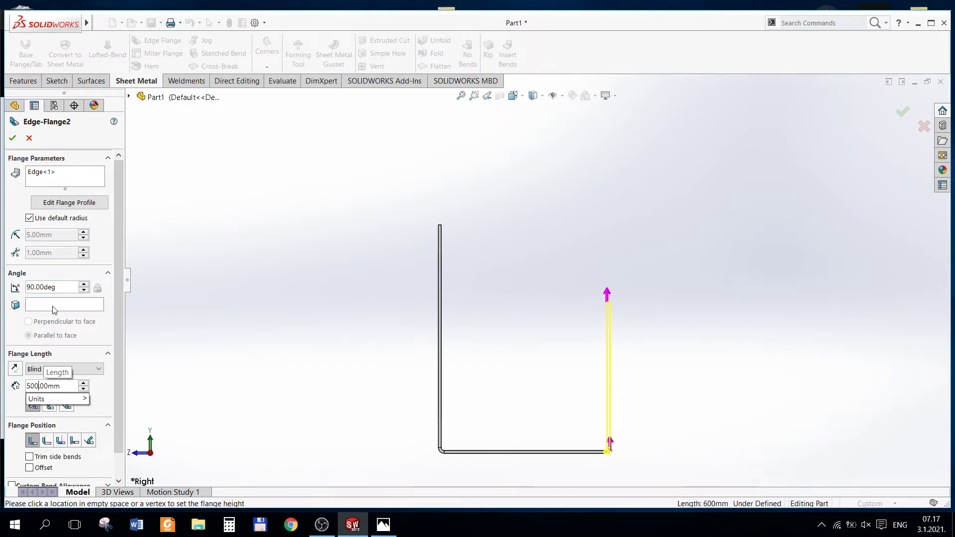
pyautogui.press('Return')
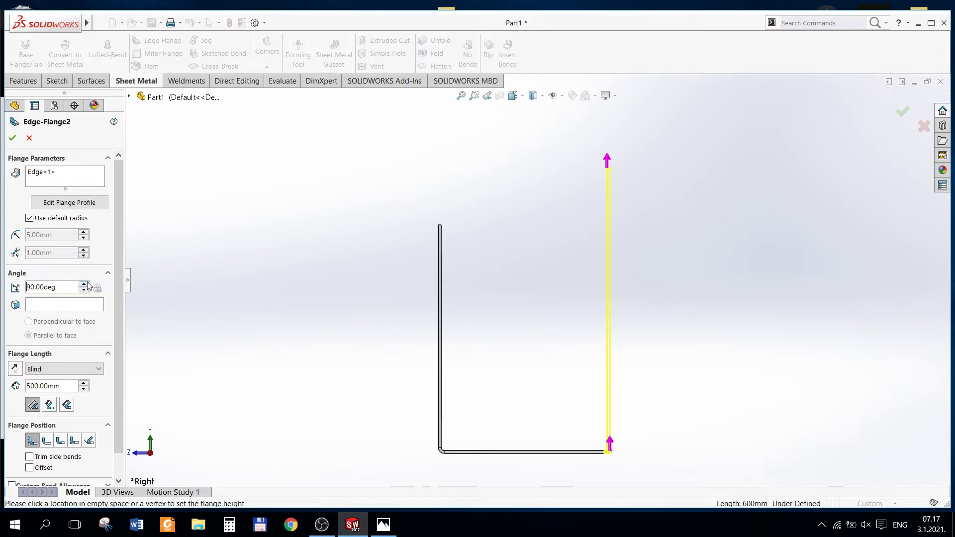
# Step: Set the flange angle to 45°, after first trying 135°
pyautogui.click(84, 284)
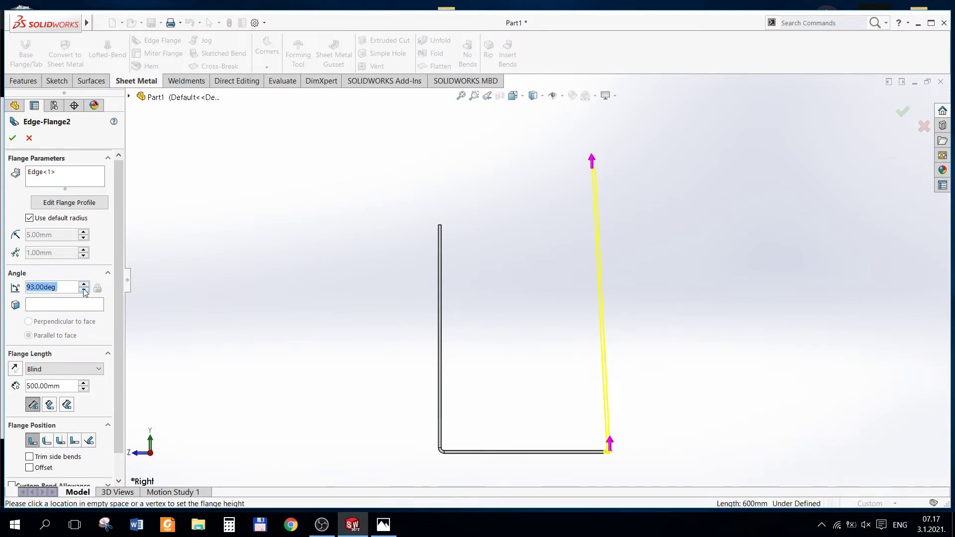
pyautogui.click(83, 290)
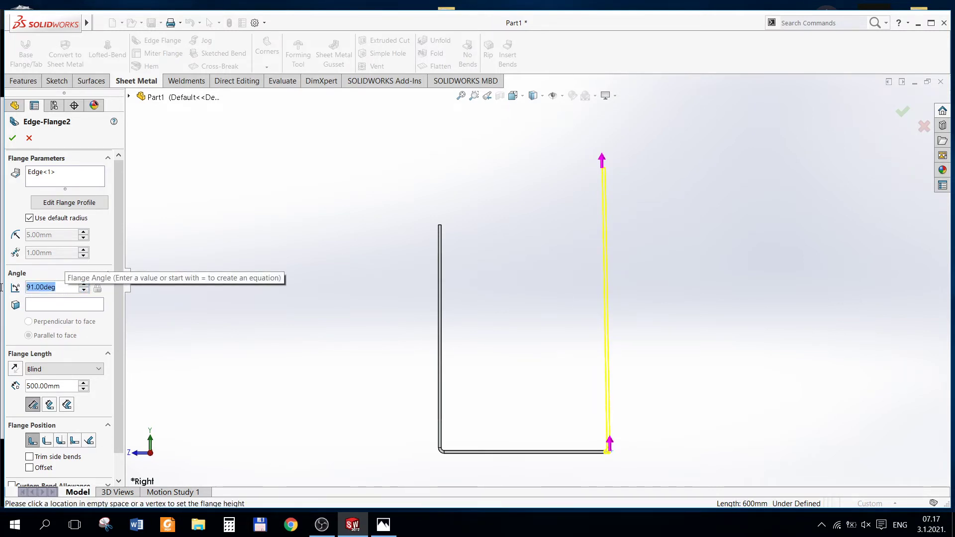
pyautogui.write('135')
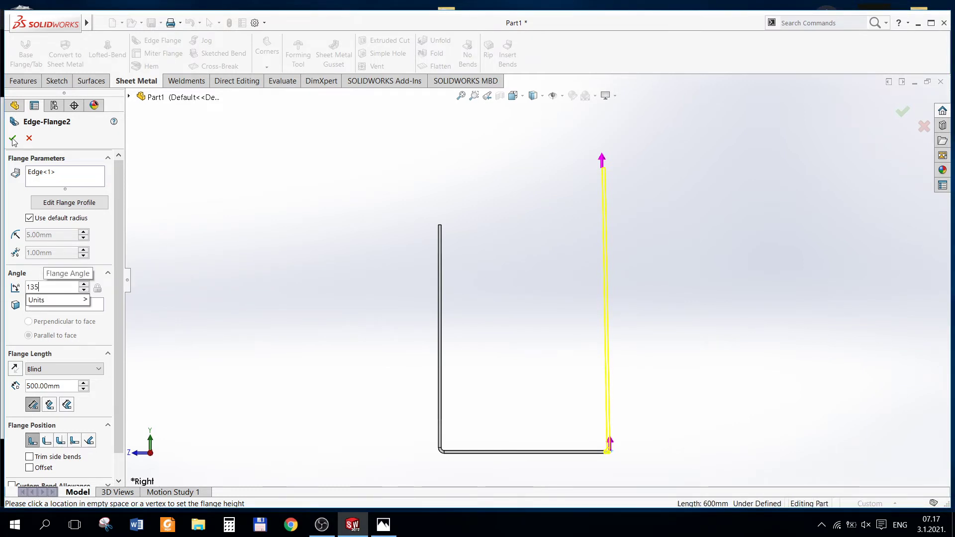
pyautogui.press('Return')
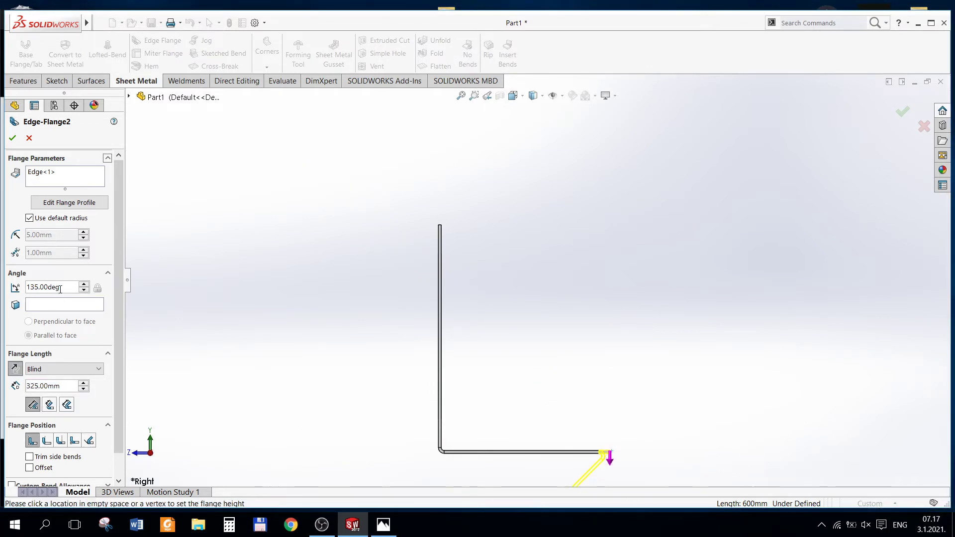
pyautogui.moveTo(60, 288); pyautogui.dragTo(18, 284)
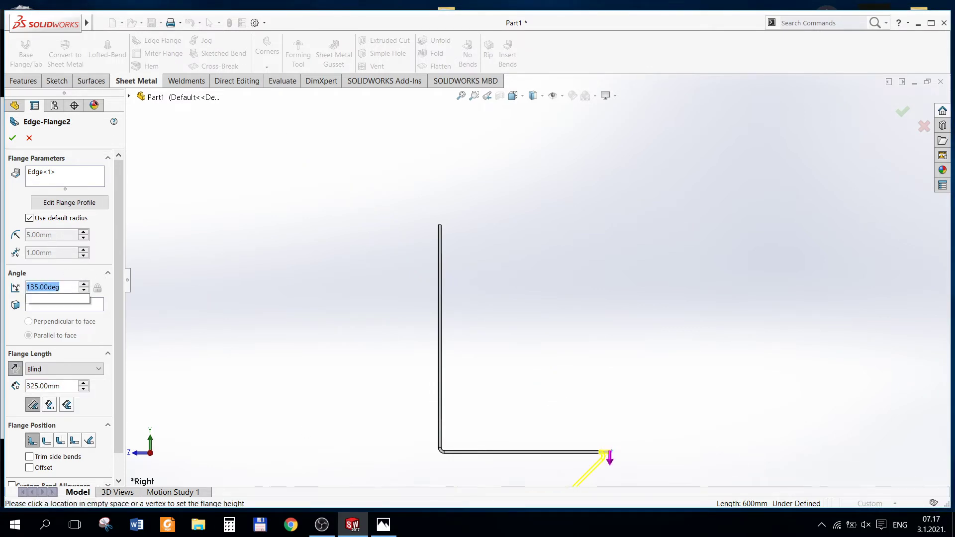
pyautogui.write('45')
pyautogui.write('1')
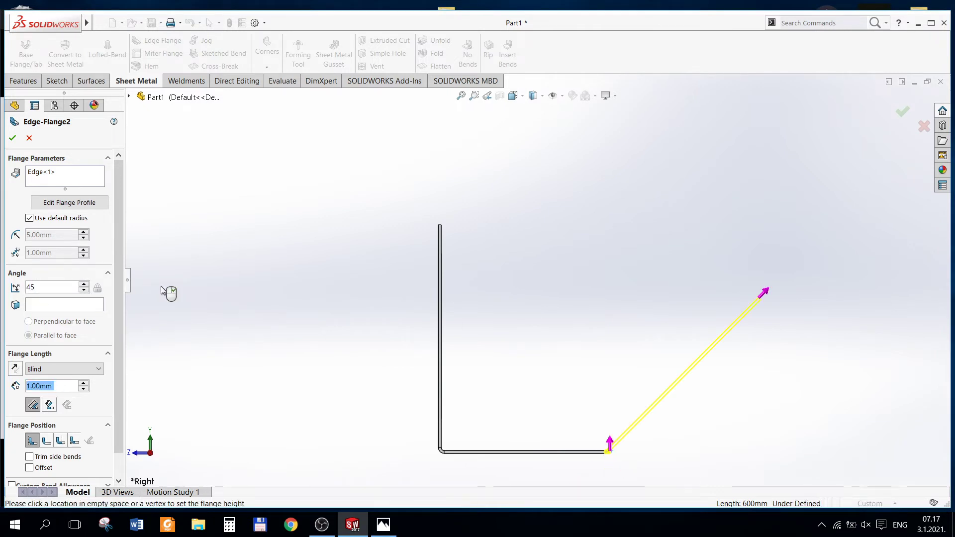
pyautogui.press('Return')
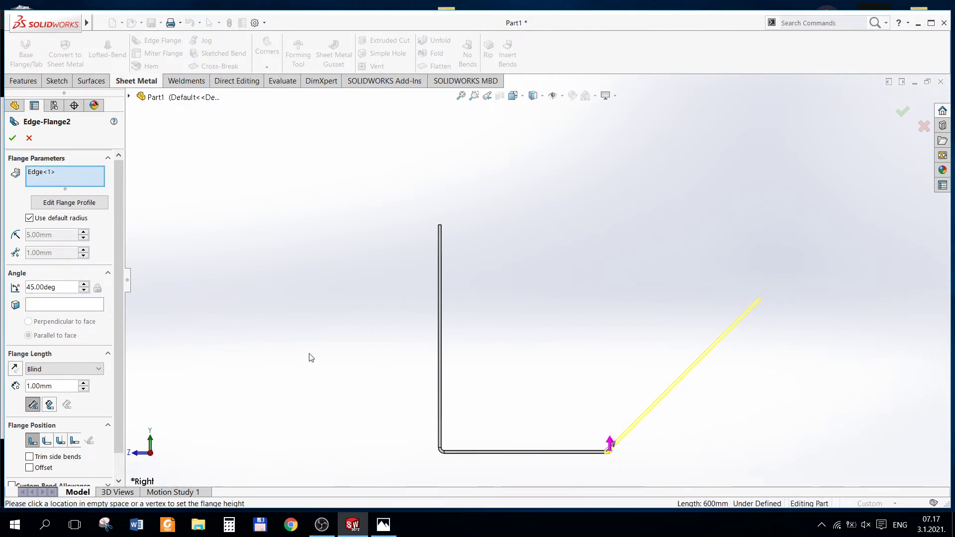
pyautogui.click(388, 527)
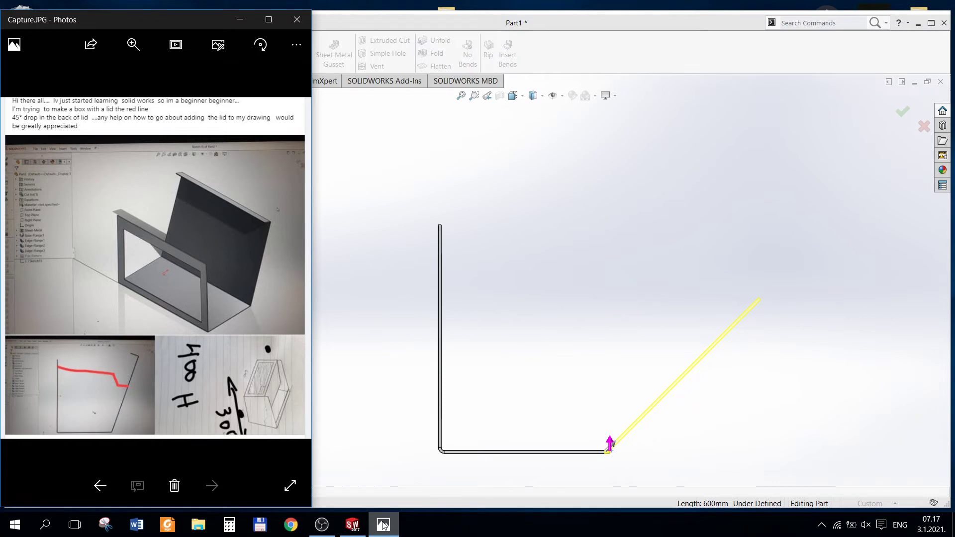
pyautogui.click(354, 154)
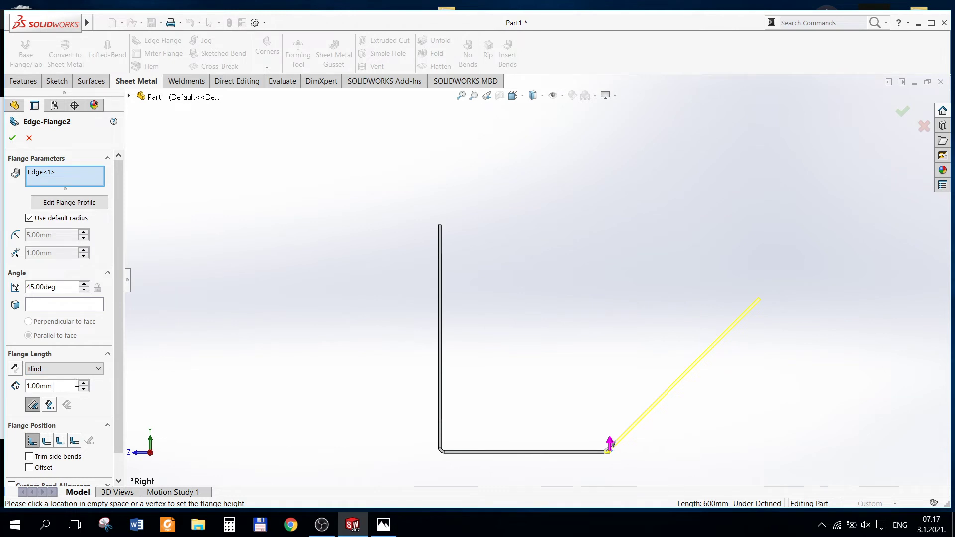
# Step: Set the lid flange length to 400 mm, raise it to 550 mm, and accept
pyautogui.moveTo(77, 384); pyautogui.dragTo(1, 385)
pyautogui.write('400')
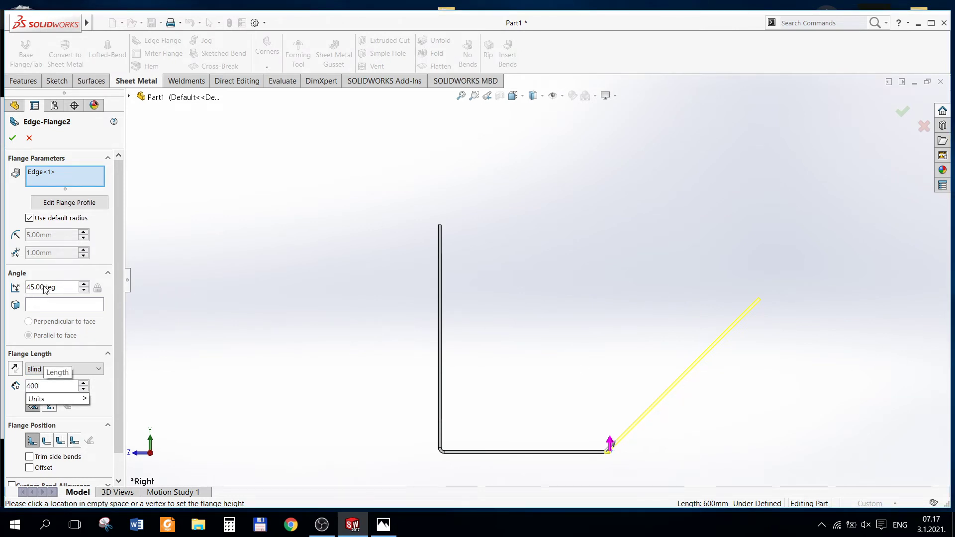
pyautogui.press('Return')
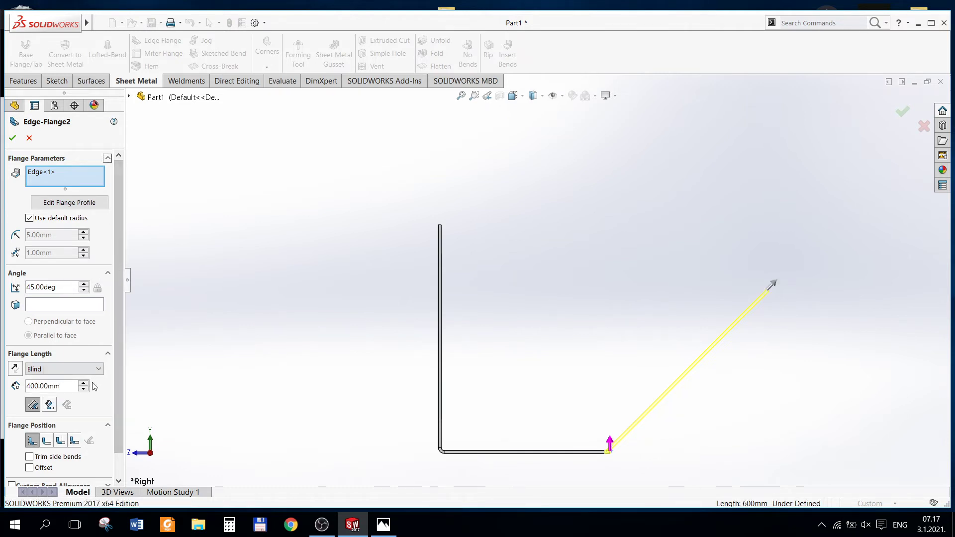
pyautogui.click(87, 384)
pyautogui.click(86, 385)
pyautogui.click(87, 385)
pyautogui.click(87, 384)
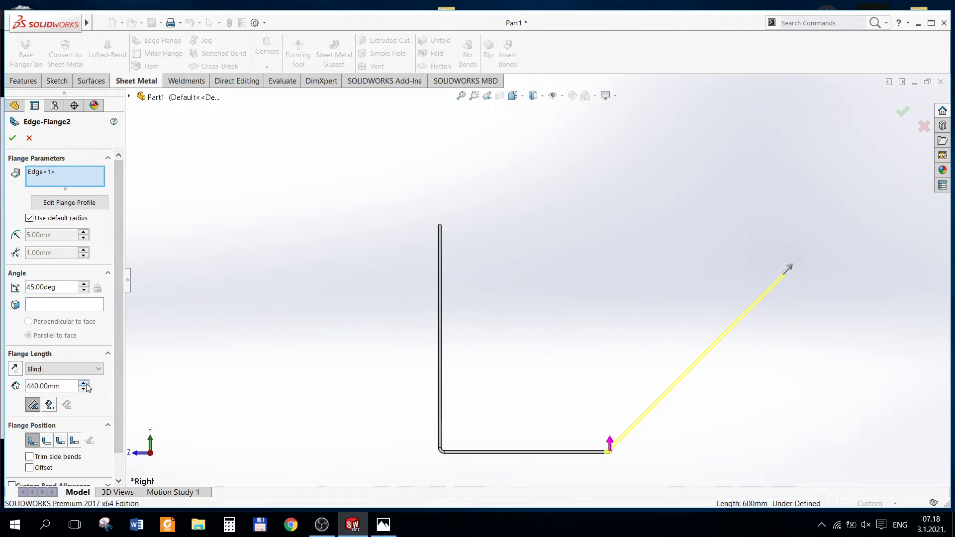
pyautogui.click(86, 384)
pyautogui.click(86, 384)
pyautogui.click(87, 385)
pyautogui.click(87, 384)
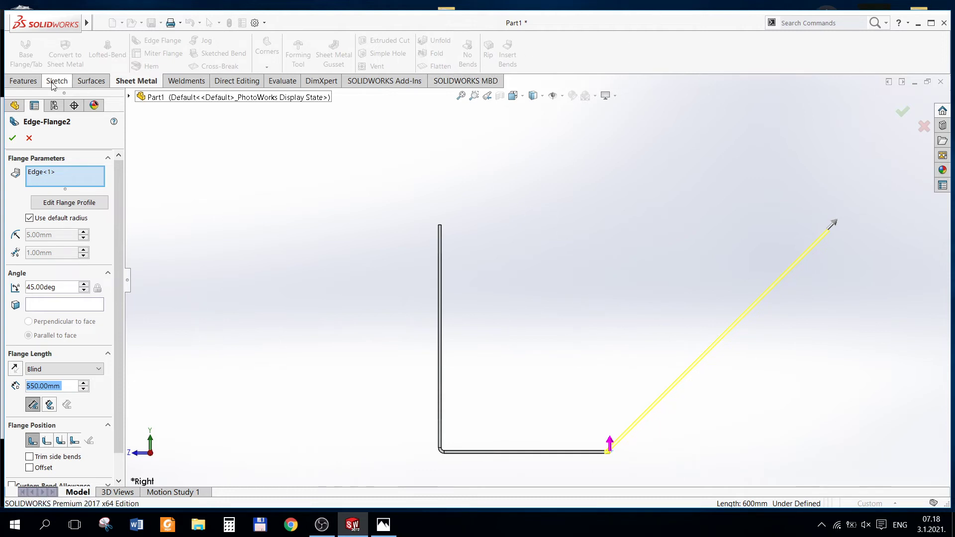
pyautogui.click(12, 138)
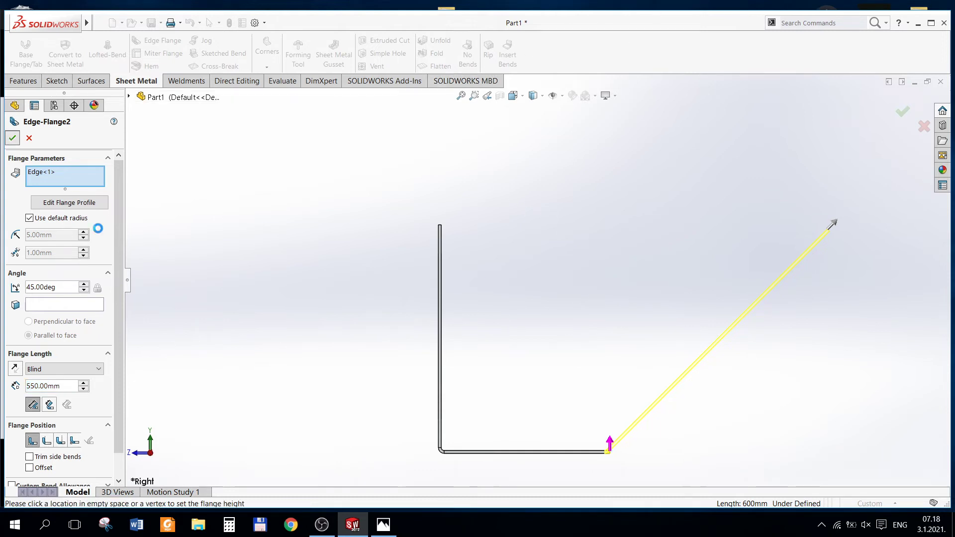
# Step: Check the reference picture in Photos, then return to the part
pyautogui.click(384, 522)
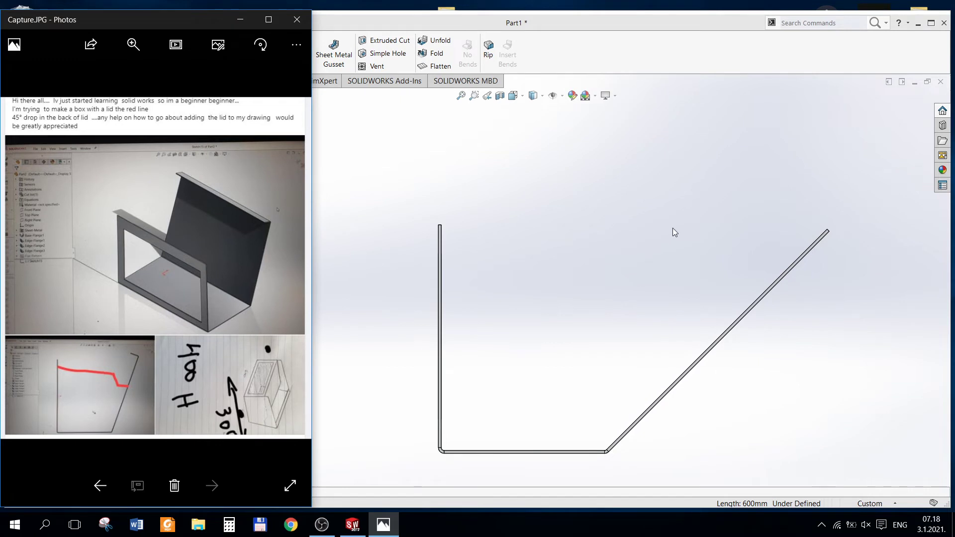
pyautogui.scroll(-2, 672, 227)
pyautogui.scroll(3, 670, 228)
pyautogui.click(580, 249)
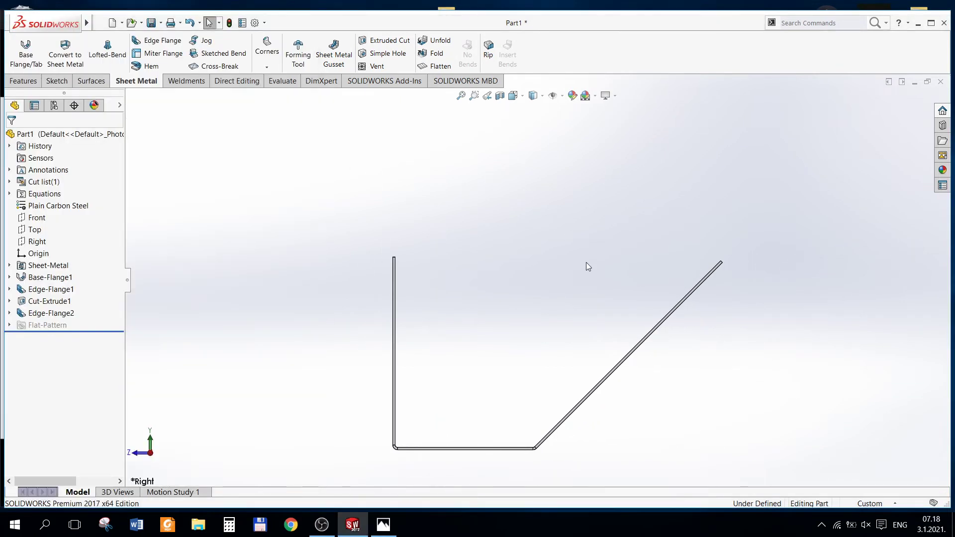
# Step: Fold a 58 mm lip at 90° off the slanted lid's top edge
pyautogui.moveTo(586, 261)
pyautogui.mouseDown(button='middle')
pyautogui.moveTo(648, 292)
pyautogui.moveTo(634, 285)
pyautogui.mouseUp(button='middle')
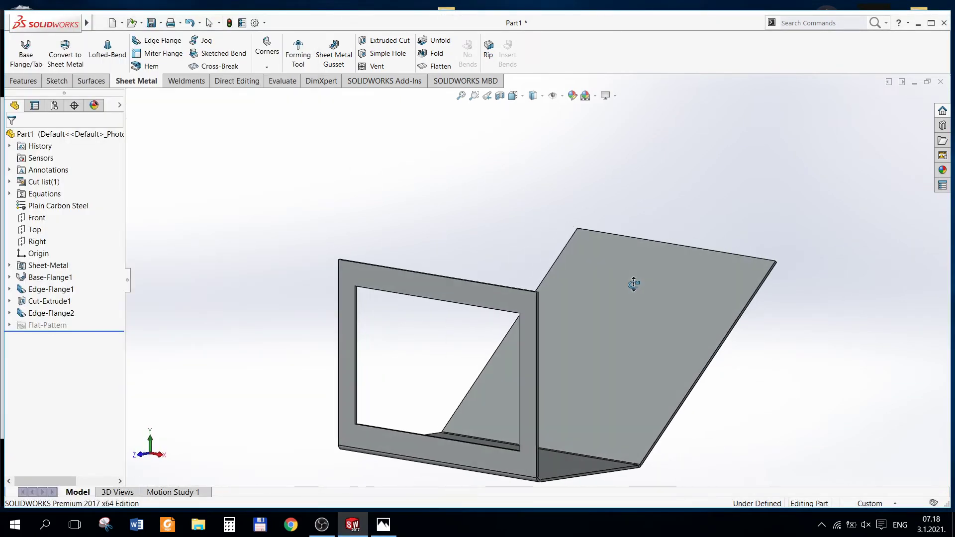
pyautogui.click(662, 245)
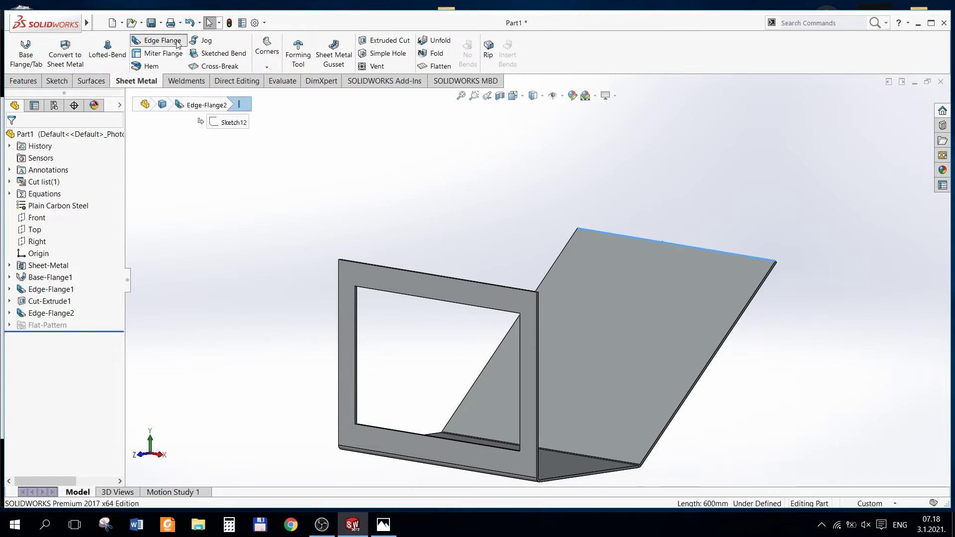
pyautogui.click(661, 234)
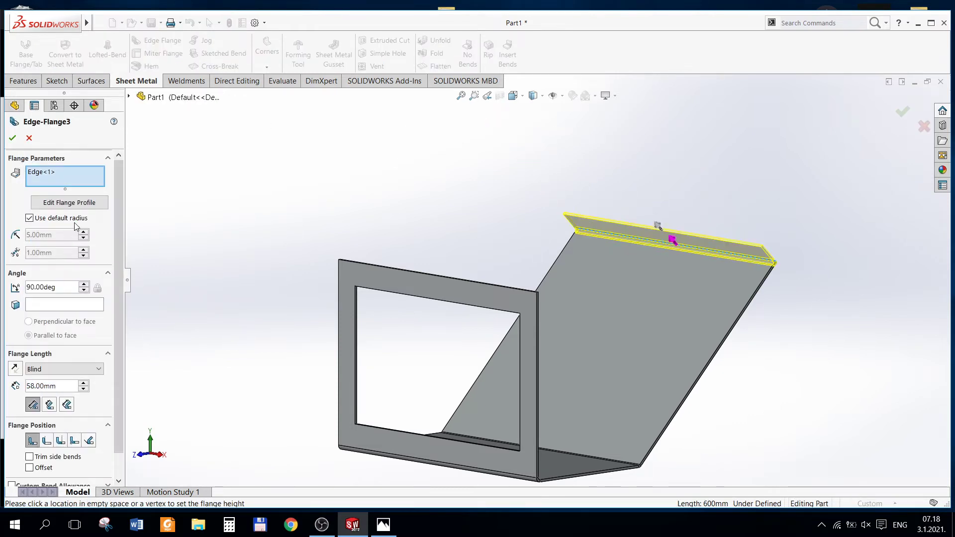
pyautogui.click(14, 136)
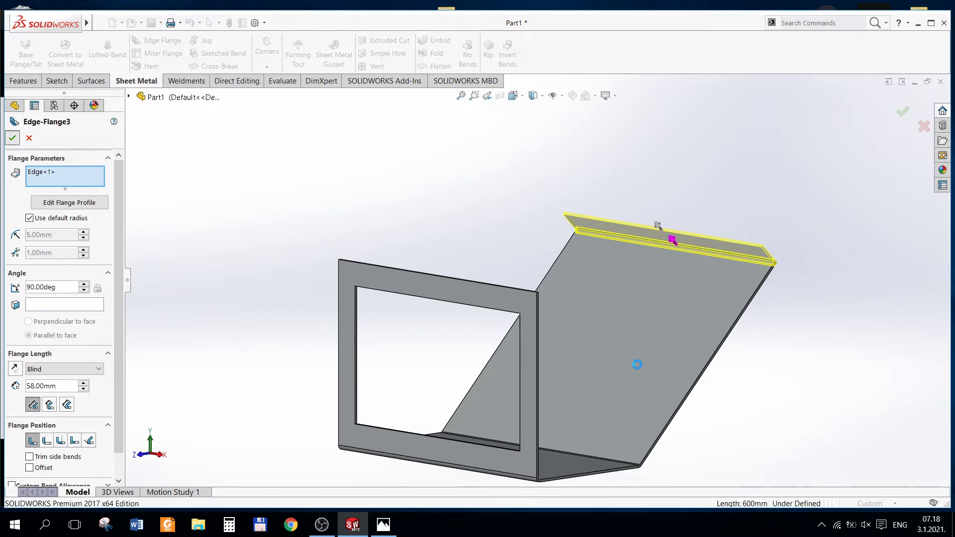
pyautogui.scroll(-3, 618, 415)
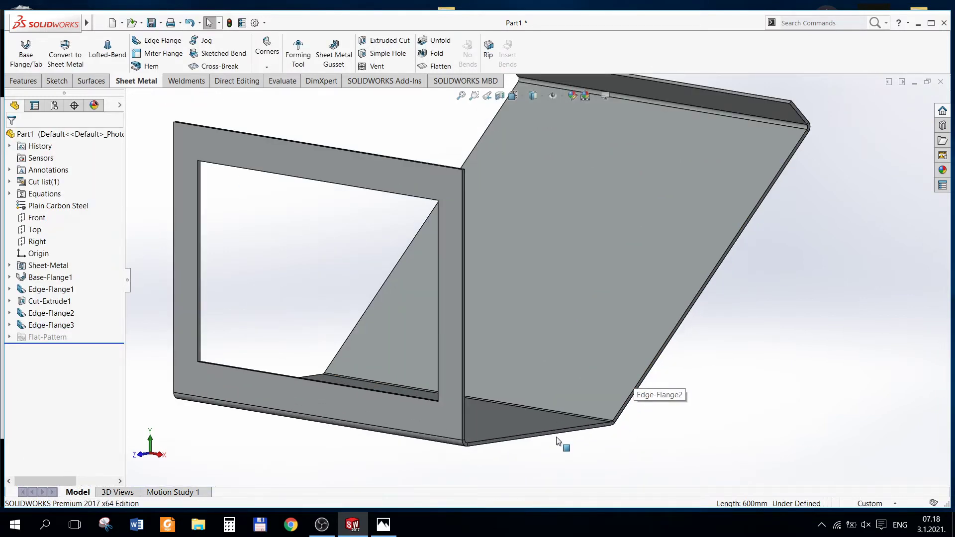
# Step: Add a 398 mm edge-flange side wall on the floor's side edge
pyautogui.click(533, 439)
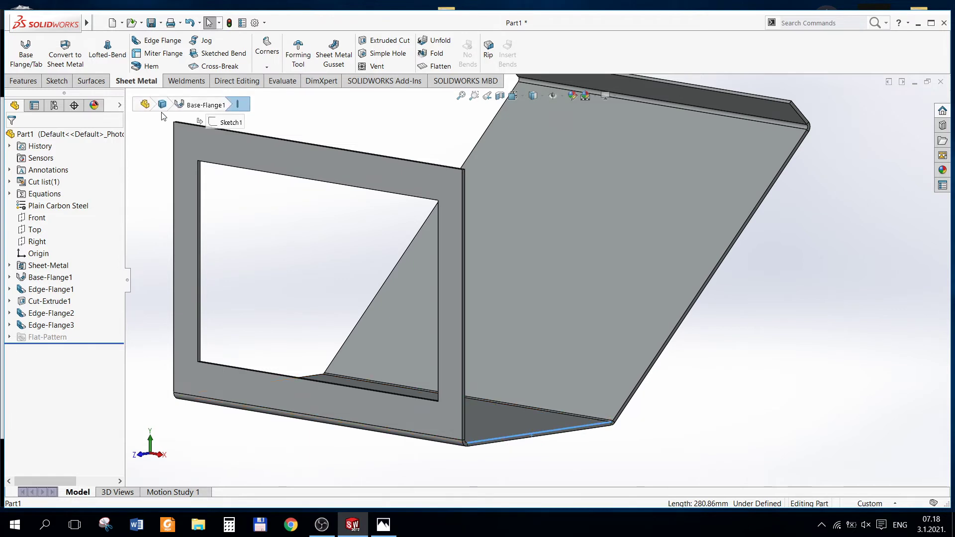
pyautogui.click(170, 43)
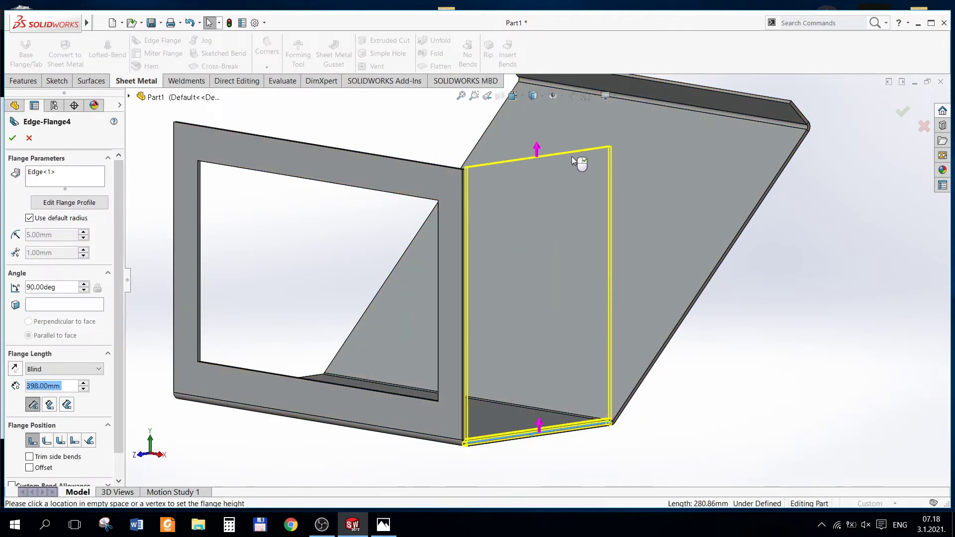
pyautogui.click(573, 158)
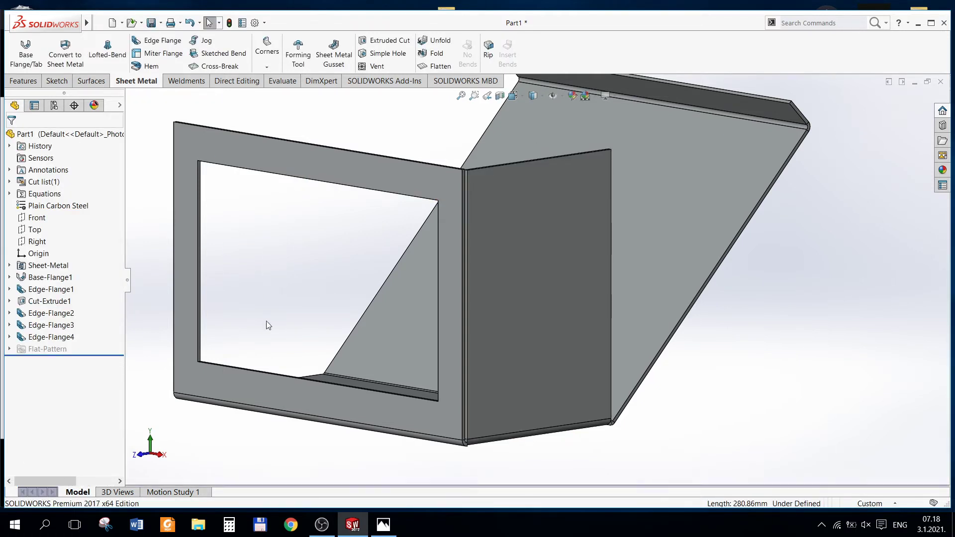
pyautogui.rightClick(64, 342)
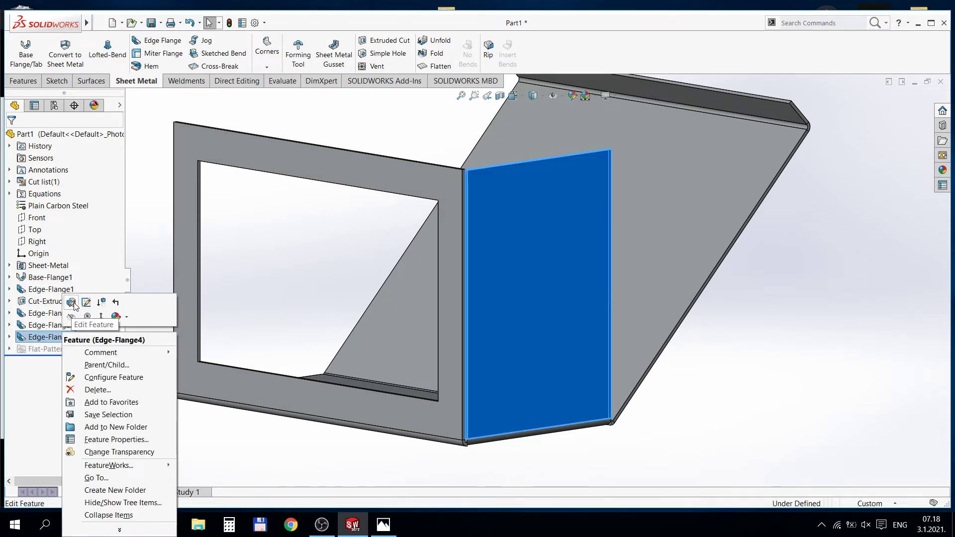
pyautogui.click(73, 303)
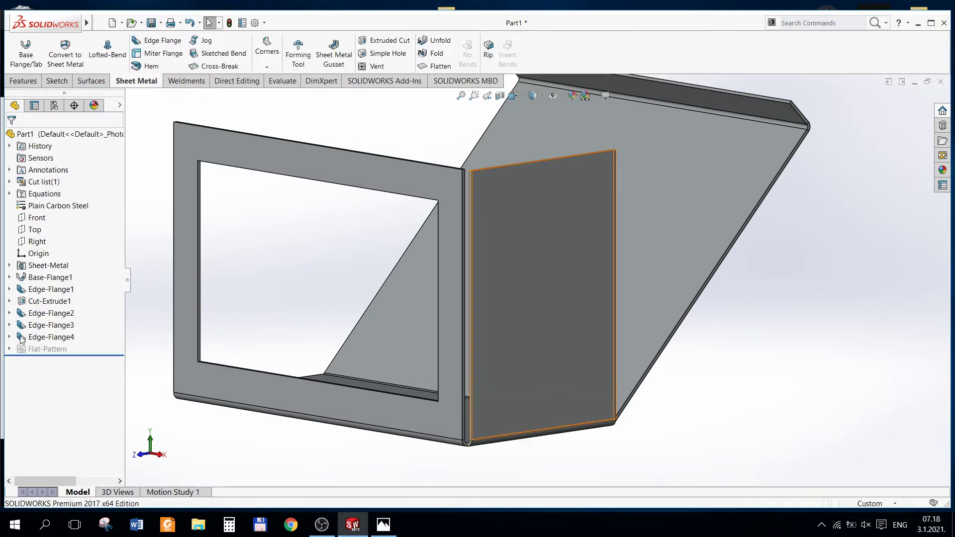
# Step: Expand Edge-Flange4 and edit its profile sketch, Sketch18
pyautogui.click(9, 337)
pyautogui.click(65, 350)
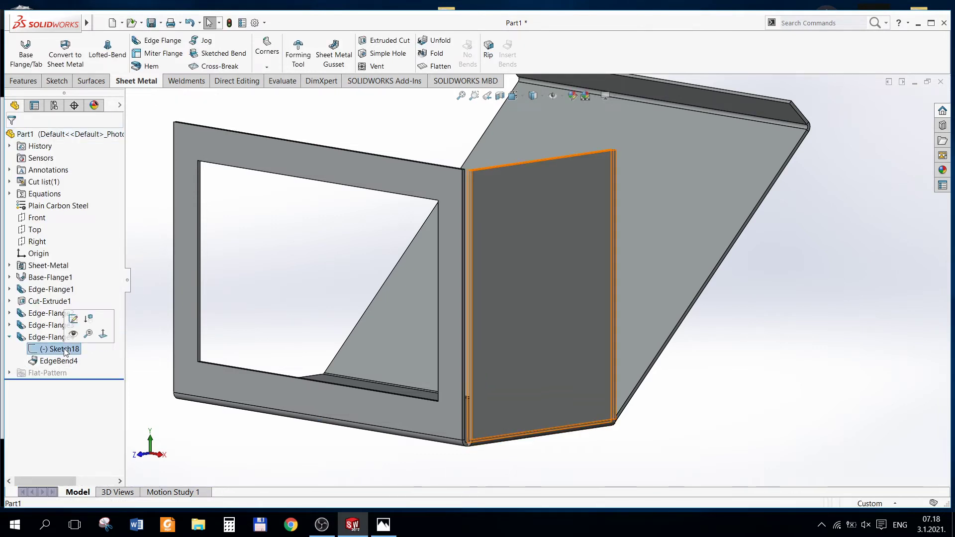
pyautogui.rightClick(65, 350)
pyautogui.click(73, 321)
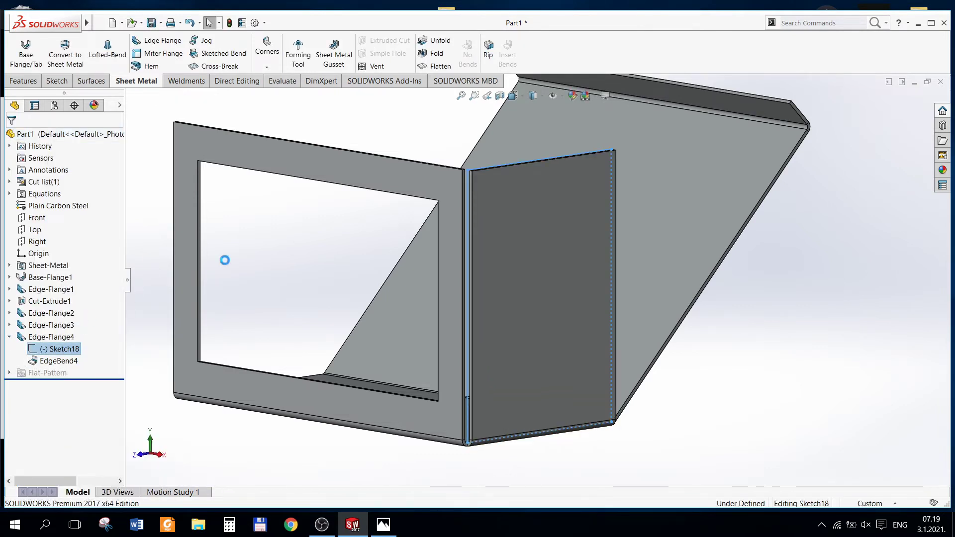
# Step: In the Right view, drag the wall profile's top-right corner out to the lid's lip bend
pyautogui.click(522, 97)
pyautogui.click(528, 137)
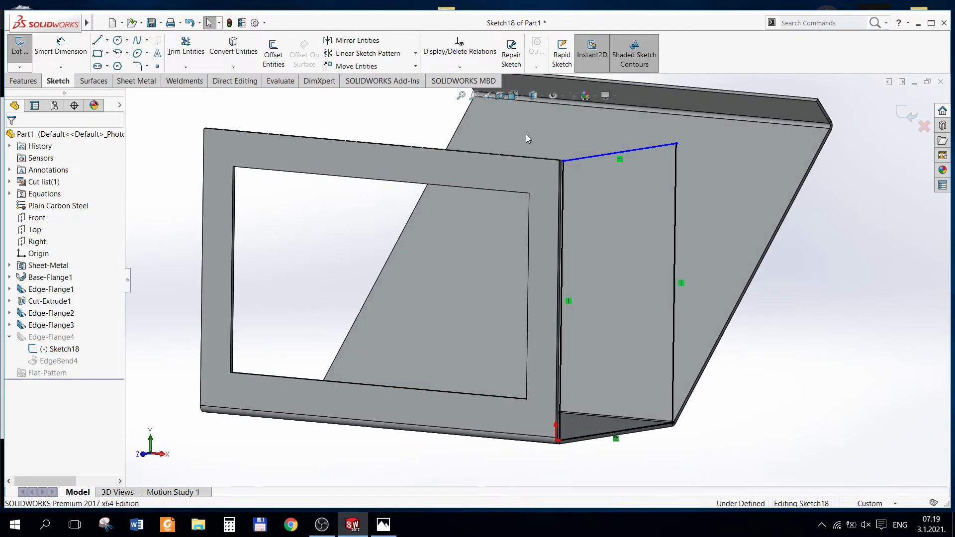
pyautogui.click(522, 98)
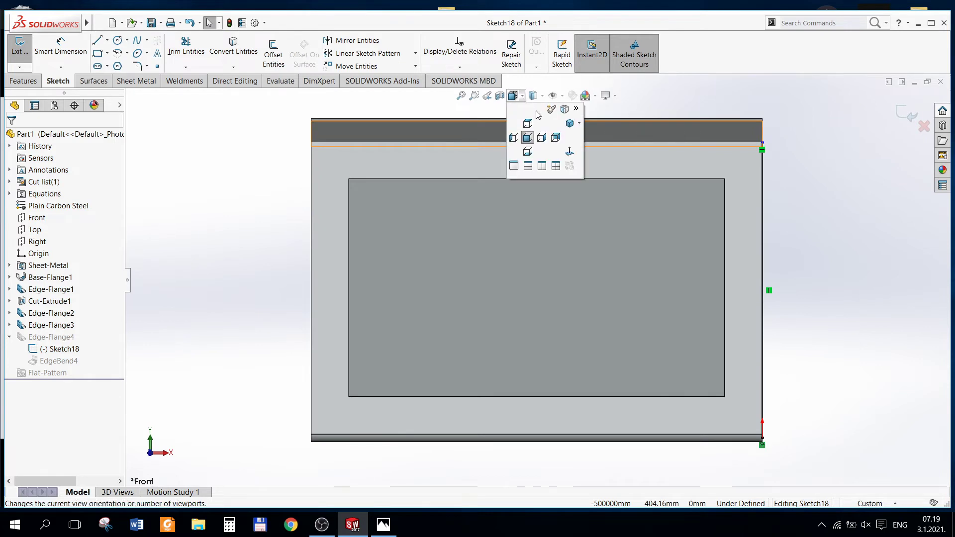
pyautogui.click(541, 139)
pyautogui.scroll(2, 547, 217)
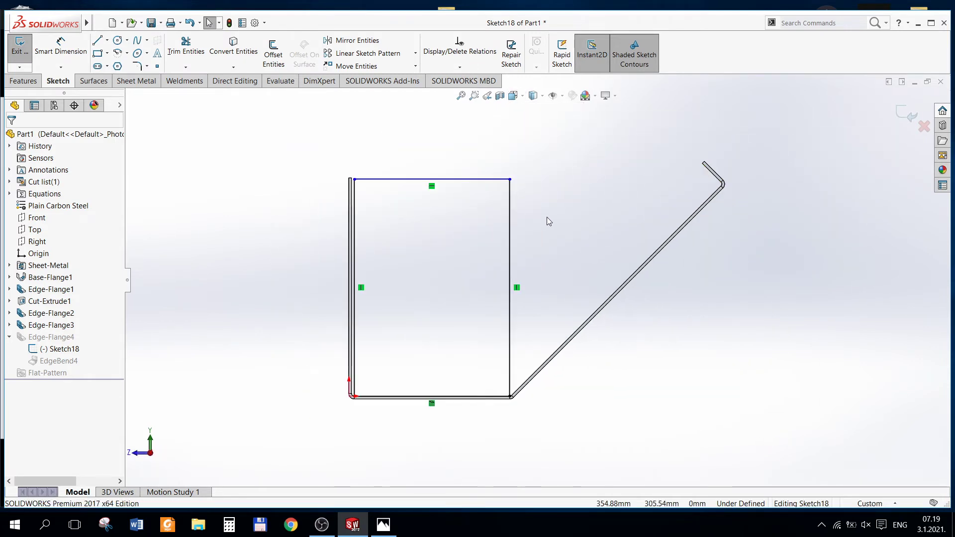
pyautogui.scroll(-2, 499, 213)
pyautogui.scroll(-1, 495, 206)
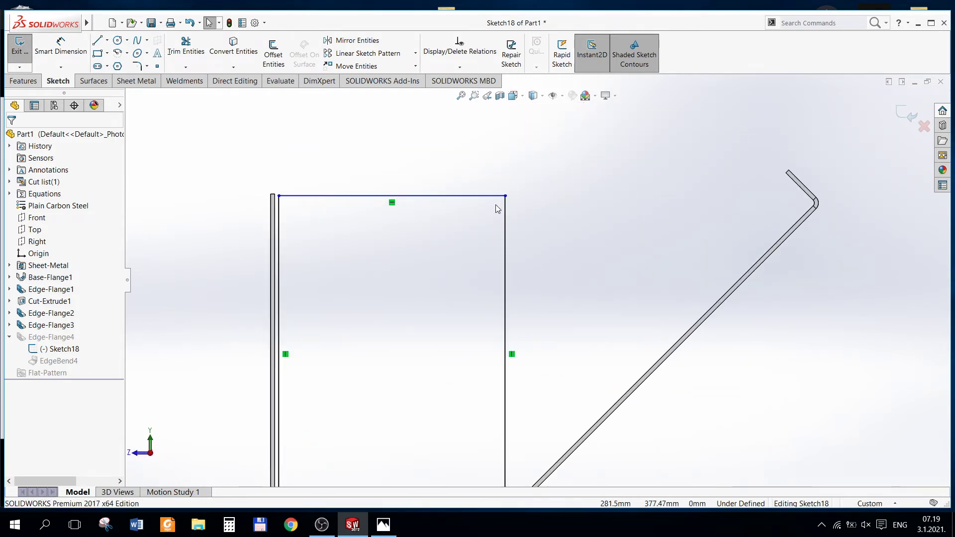
pyautogui.scroll(1, 498, 204)
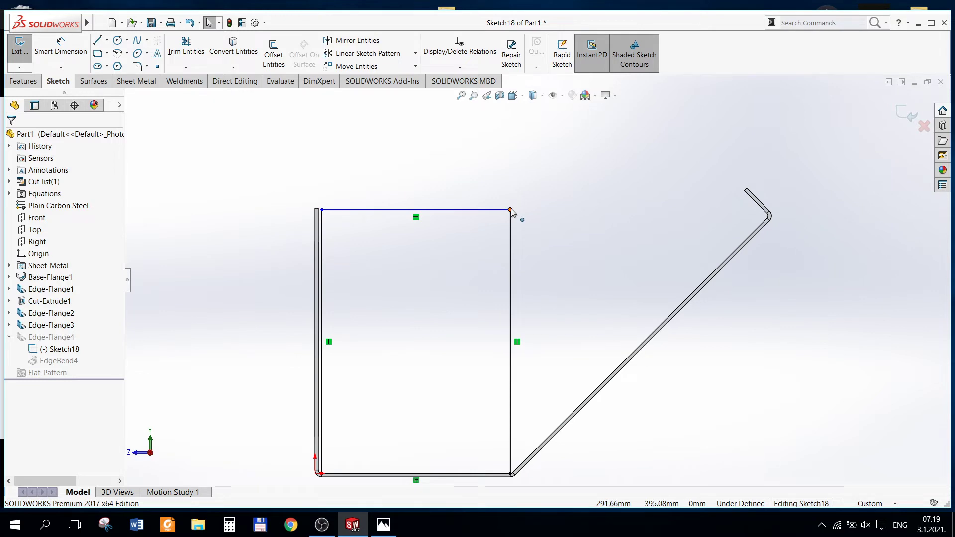
pyautogui.click(511, 209)
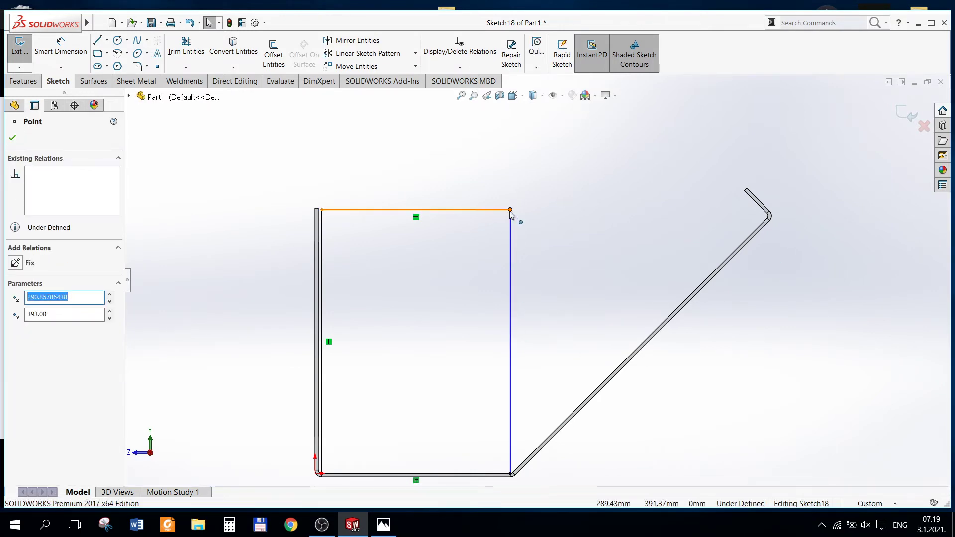
pyautogui.moveTo(511, 209); pyautogui.dragTo(817, 218)
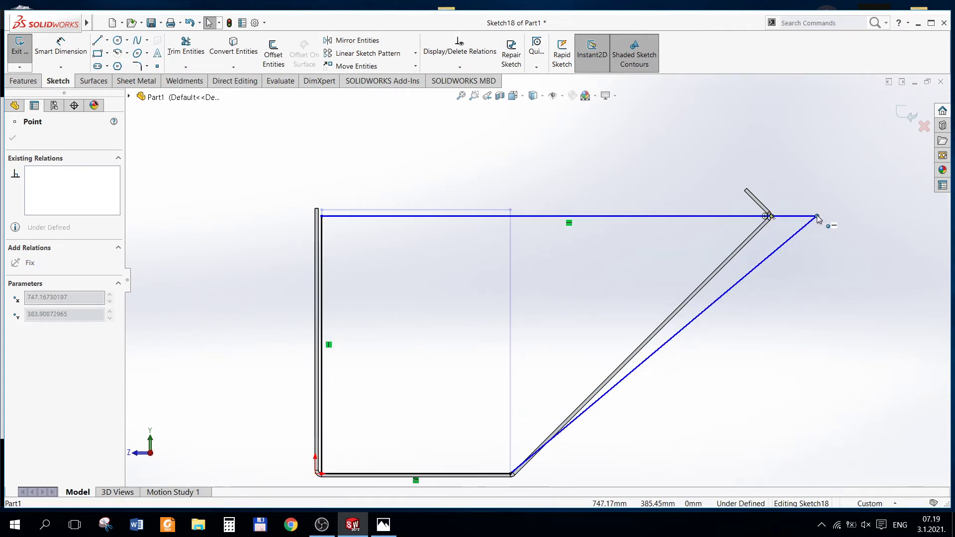
pyautogui.scroll(-1, 766, 192)
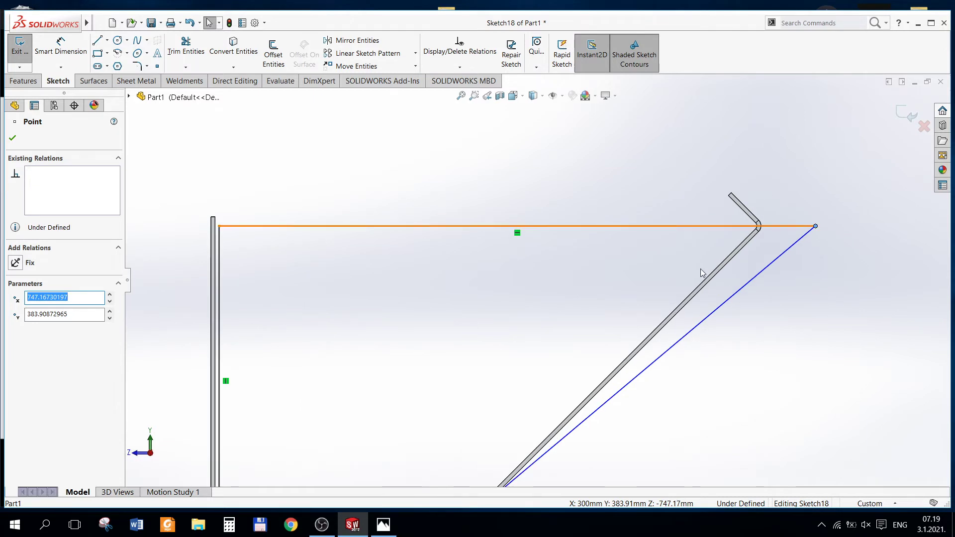
# Step: Make the diagonal sketch line parallel to the slanted flange edge
pyautogui.click(730, 302)
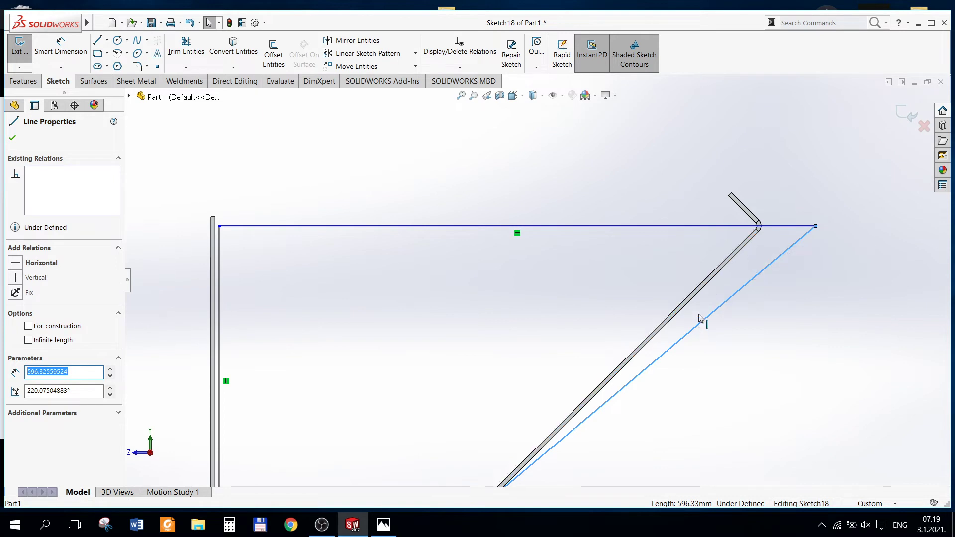
pyautogui.keyDown('ctrl'); pyautogui.click(695, 294); pyautogui.keyUp('ctrl')
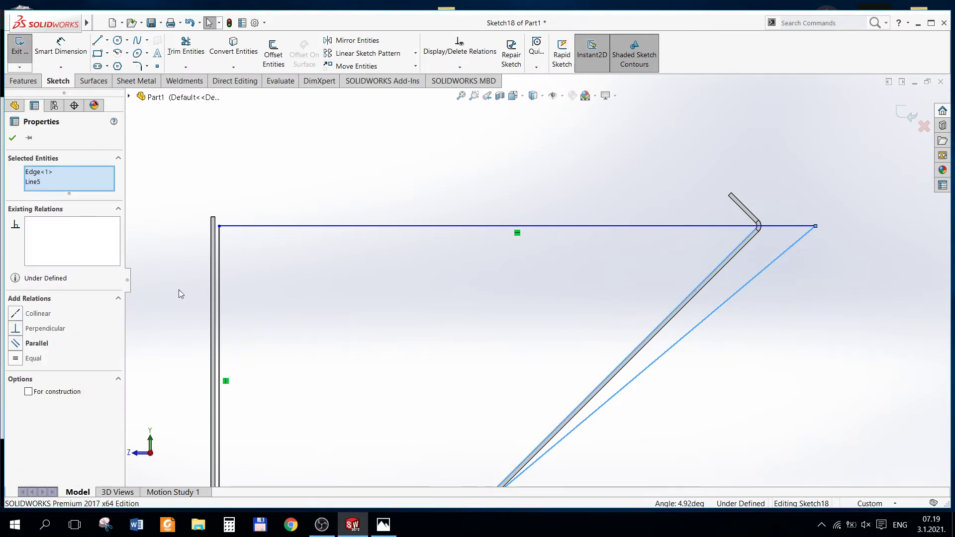
pyautogui.click(15, 343)
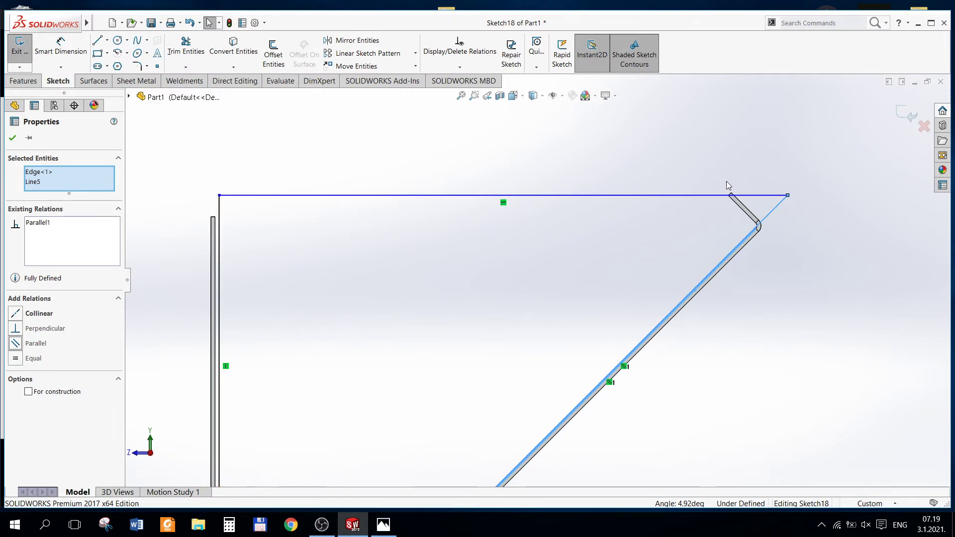
pyautogui.scroll(1, 739, 179)
pyautogui.scroll(-1, 738, 178)
pyautogui.scroll(1, 741, 196)
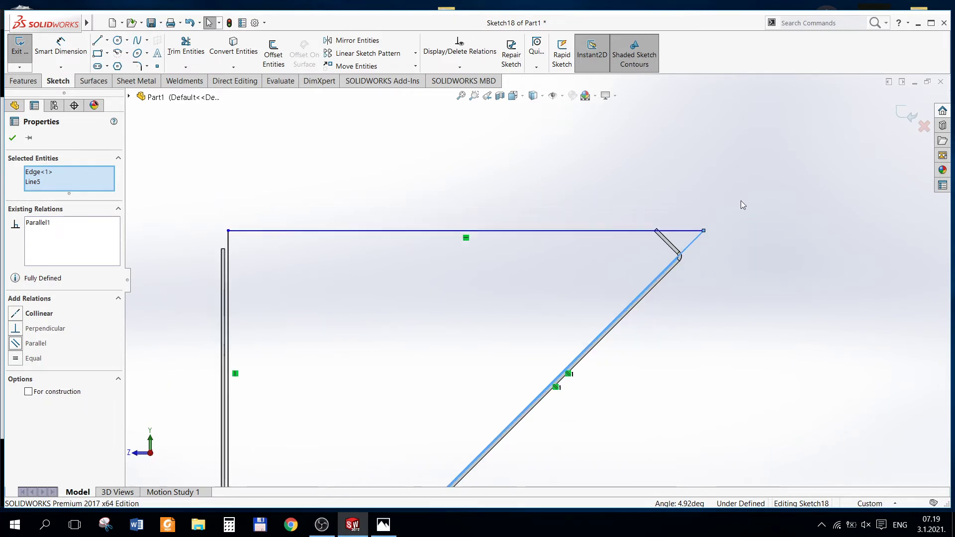
pyautogui.scroll(-1, 741, 201)
pyautogui.scroll(-1, 683, 255)
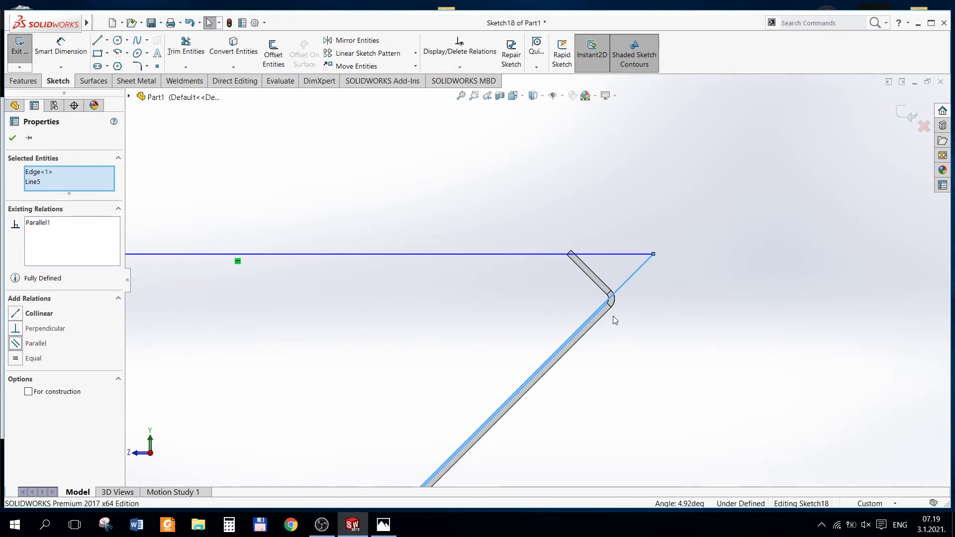
pyautogui.press('Left')
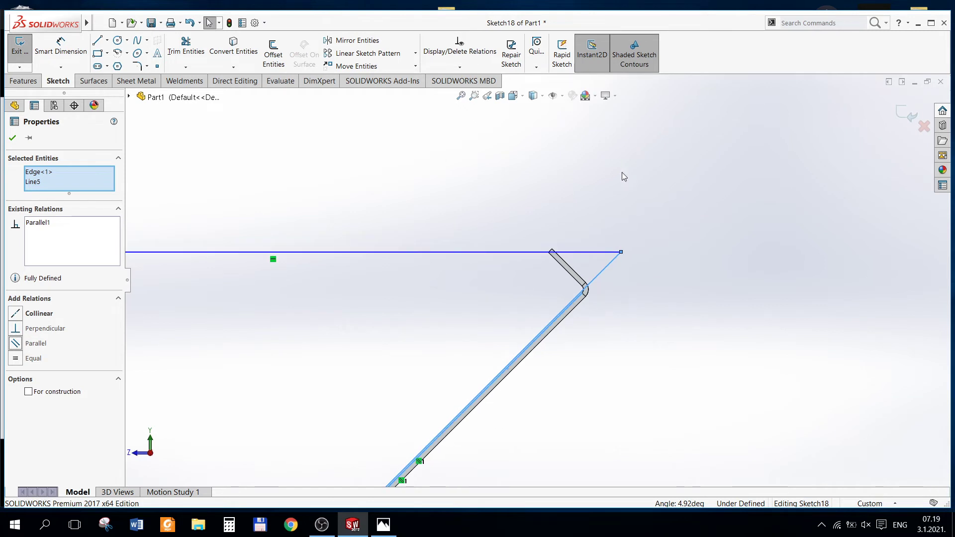
# Step: Drag the top line's endpoint onto the flange bend
pyautogui.moveTo(615, 264); pyautogui.dragTo(581, 292)
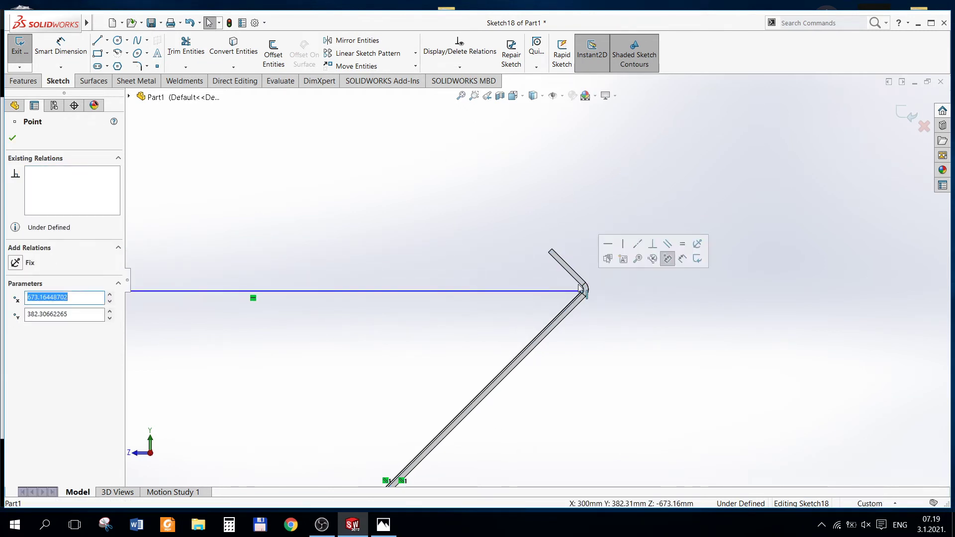
pyautogui.scroll(2, 581, 292)
pyautogui.scroll(-2, 567, 281)
pyautogui.scroll(-2, 577, 248)
pyautogui.scroll(-2, 592, 254)
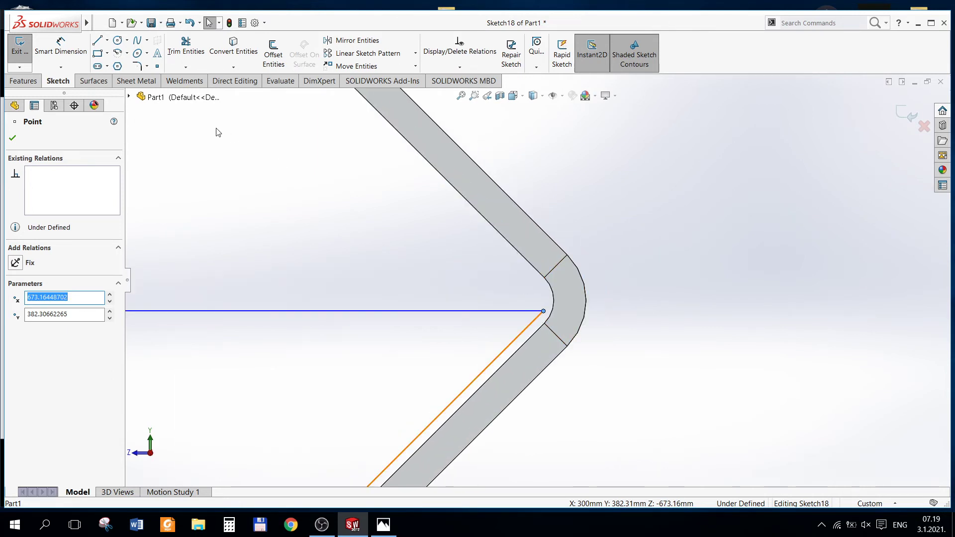
pyautogui.scroll(1, 271, 205)
pyautogui.scroll(1, 290, 216)
pyautogui.scroll(2, 305, 222)
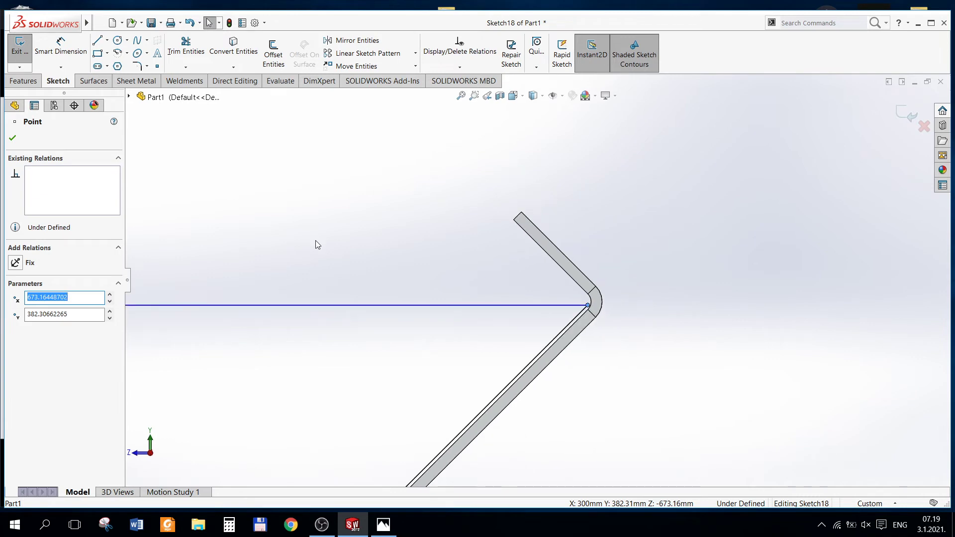
# Step: Show the sketch in the Right view and zoom to fit
pyautogui.hotkey('ctrl', '1')
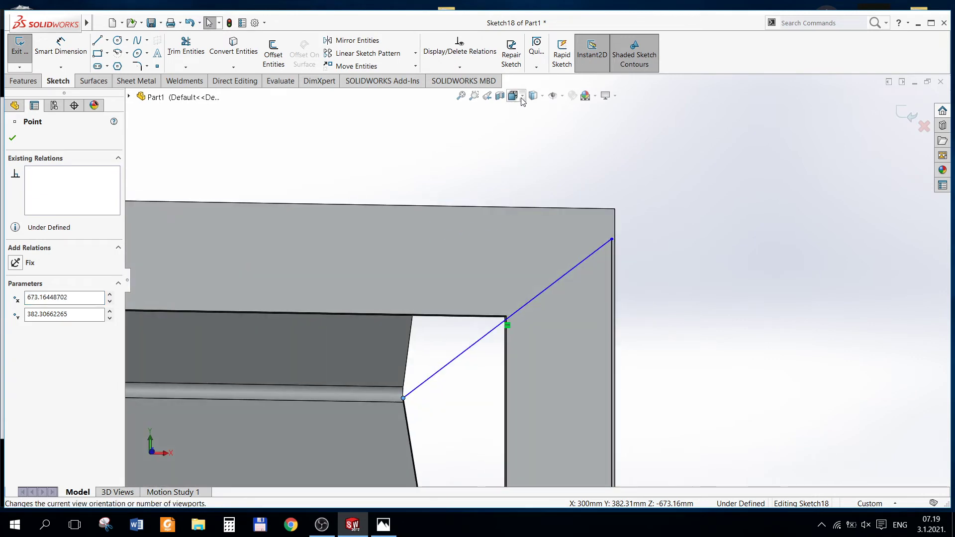
pyautogui.click(522, 99)
pyautogui.click(570, 149)
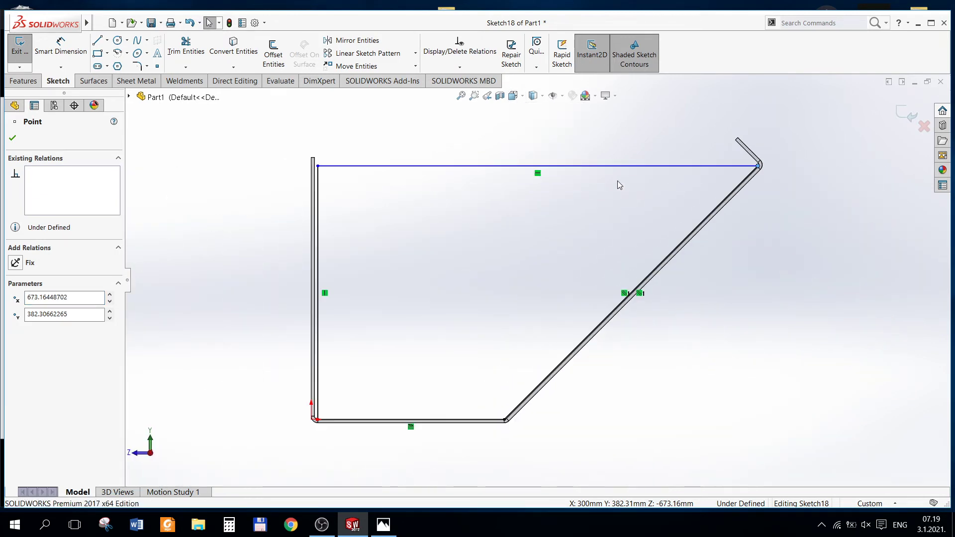
pyautogui.press('f')
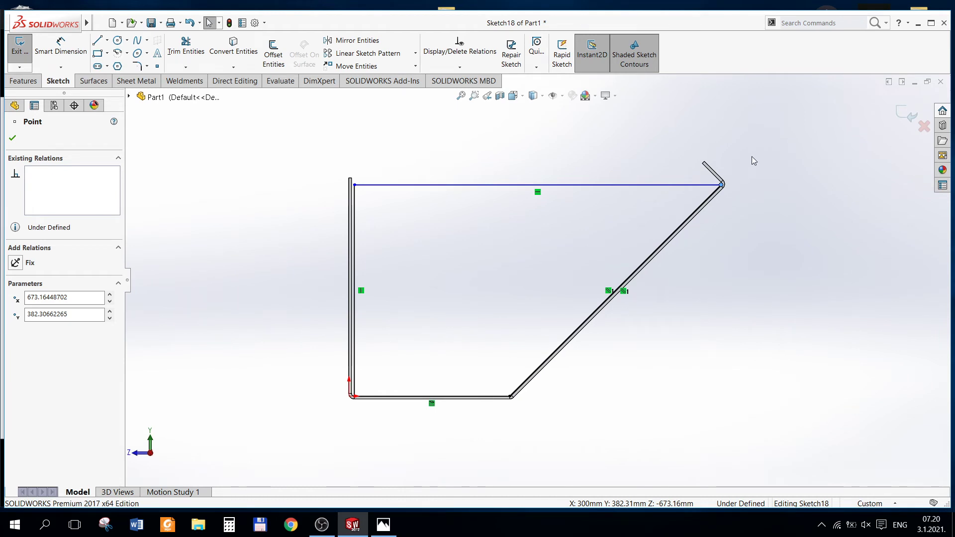
pyautogui.scroll(2, 720, 156)
pyautogui.scroll(-5, 544, 323)
pyautogui.scroll(1, 545, 321)
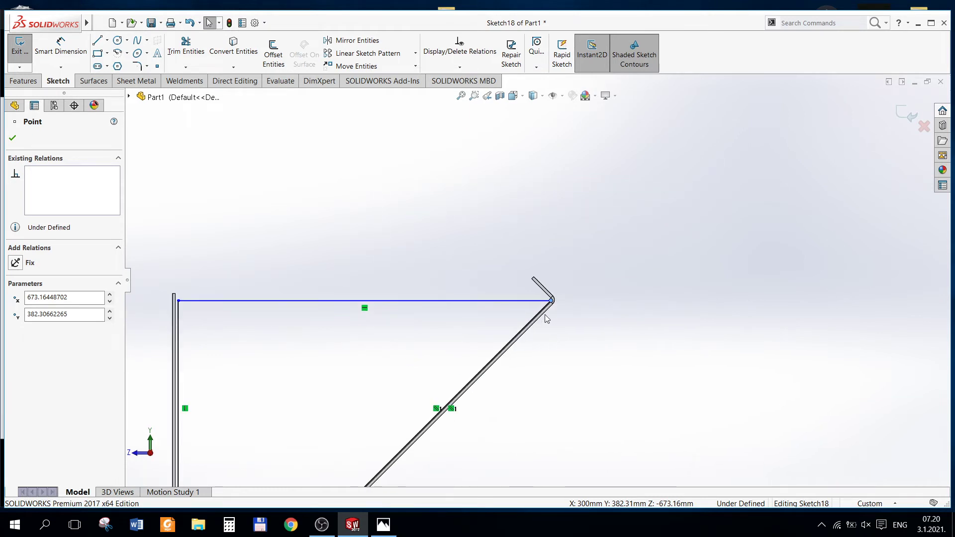
pyautogui.scroll(2, 545, 314)
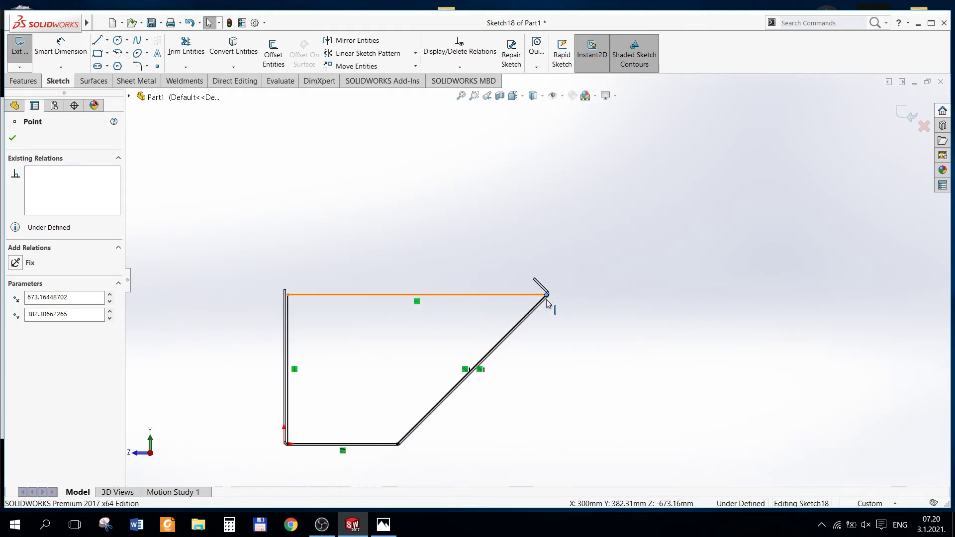
# Step: Replace the top horizontal line with a slanted line ending near the bend
pyautogui.click(444, 295)
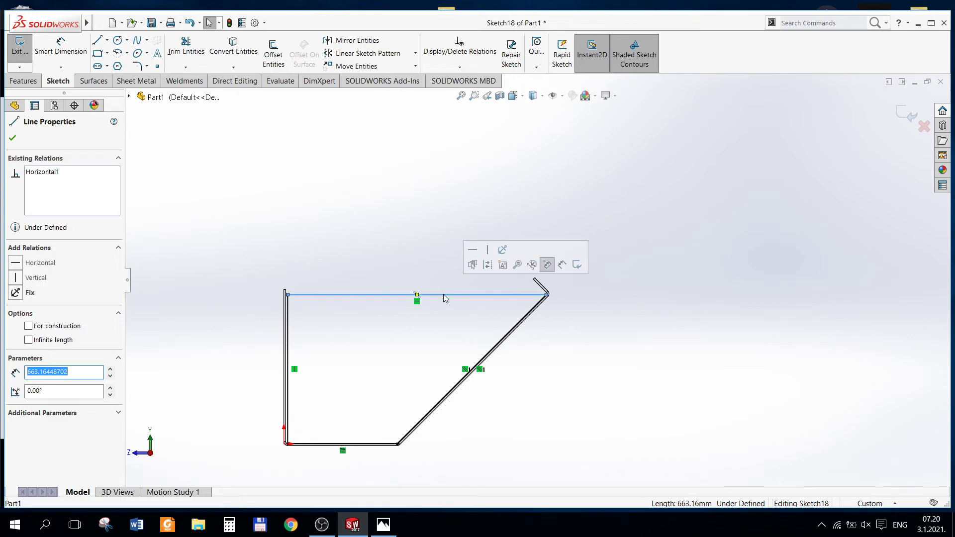
pyautogui.press('Delete')
pyautogui.click(97, 40)
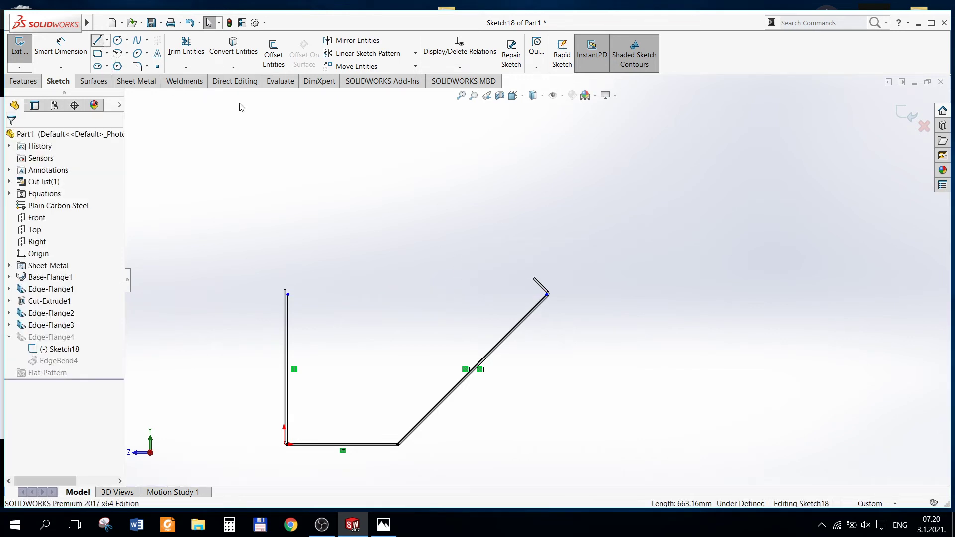
pyautogui.click(422, 201)
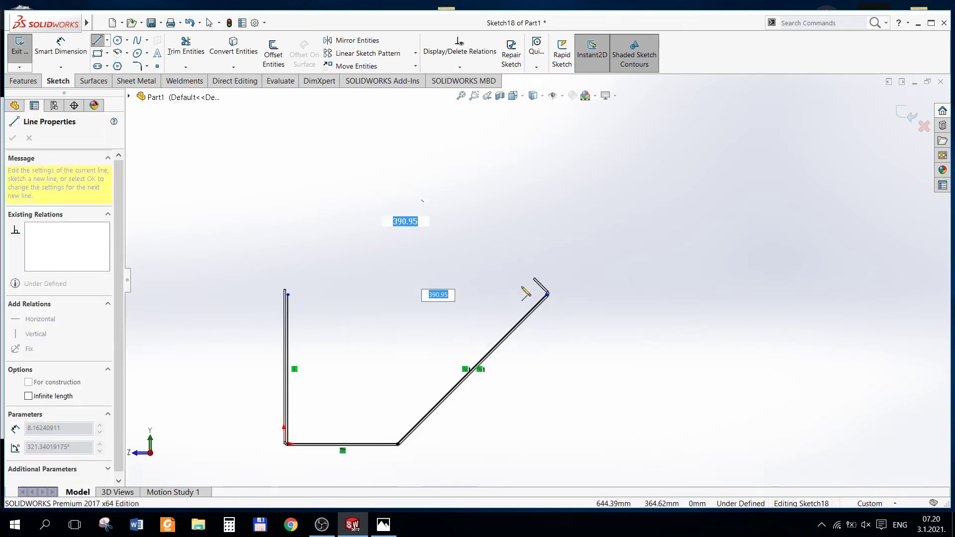
pyautogui.click(521, 285)
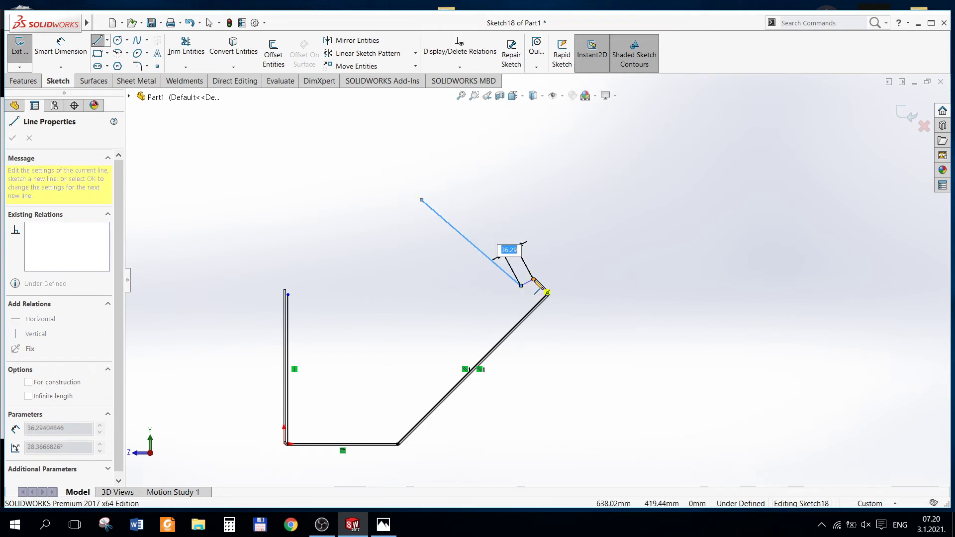
pyautogui.press('Escape')
pyautogui.press('Escape')
# Step: Merge the slanted line's lower endpoint with the bend corner point
pyautogui.click(520, 286)
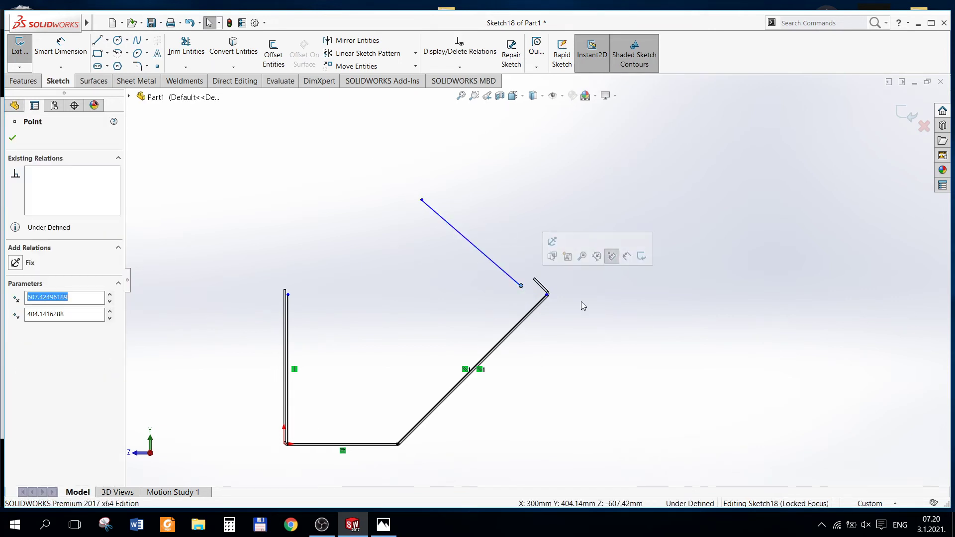
pyautogui.keyDown('ctrl'); pyautogui.click(546, 294); pyautogui.keyUp('ctrl')
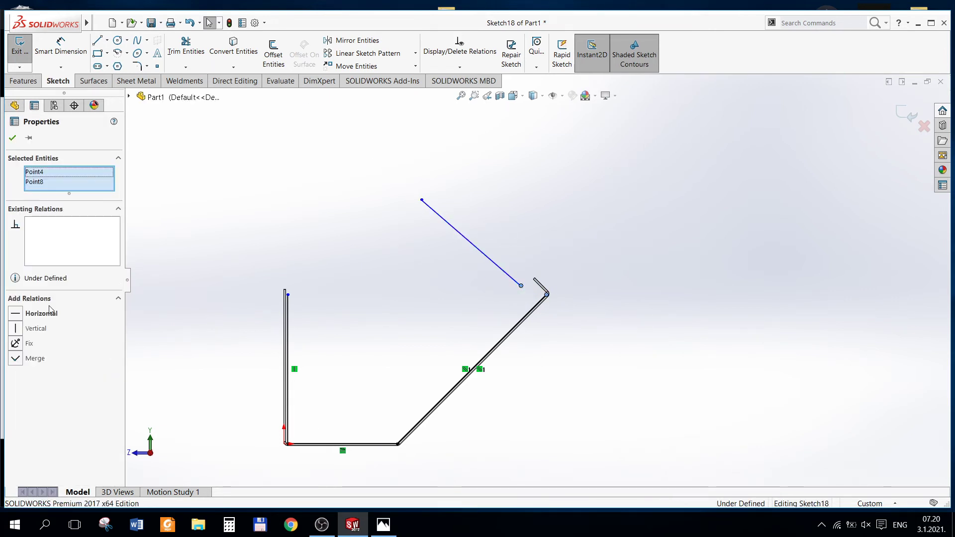
pyautogui.click(15, 358)
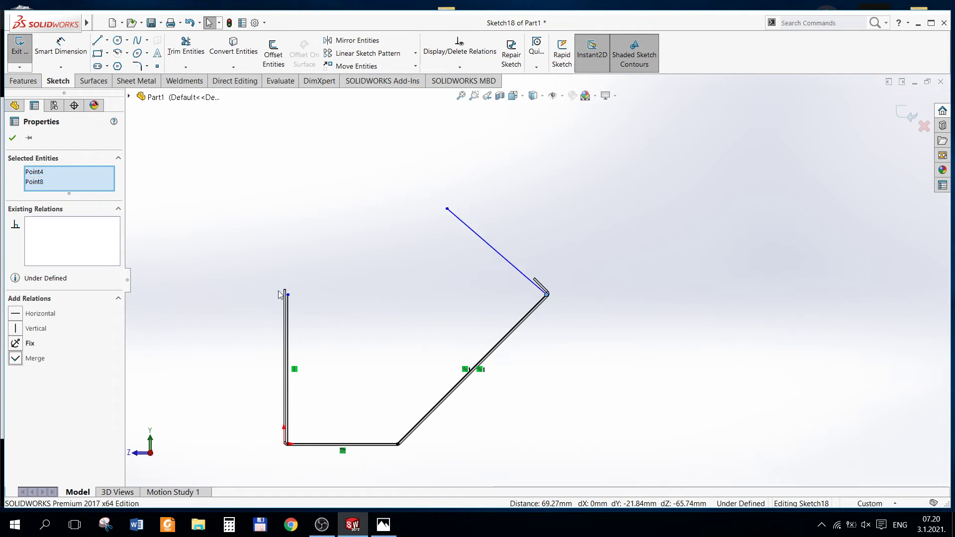
pyautogui.click(333, 253)
# Step: Draw a line from the left wall's top to the peak, closing the profile
pyautogui.press('l')
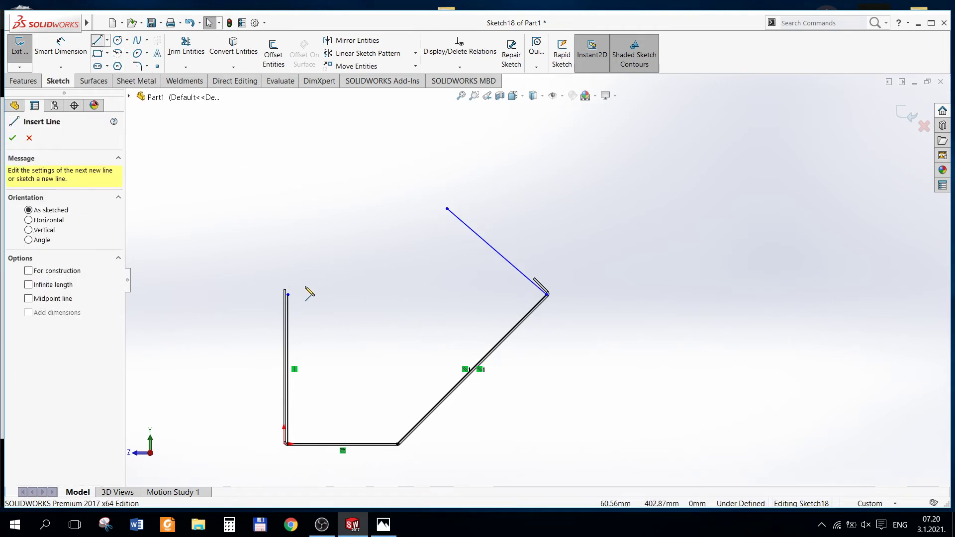
pyautogui.click(288, 294)
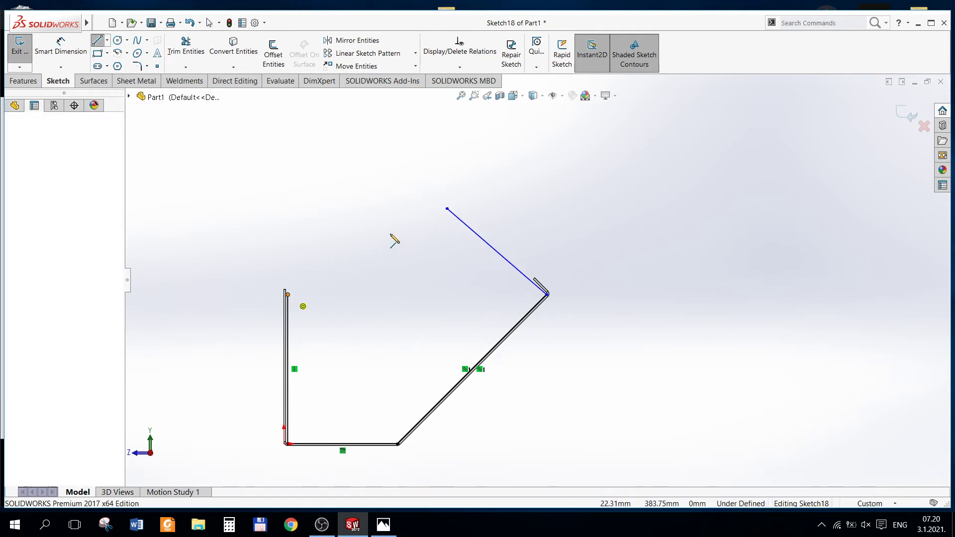
pyautogui.click(447, 209)
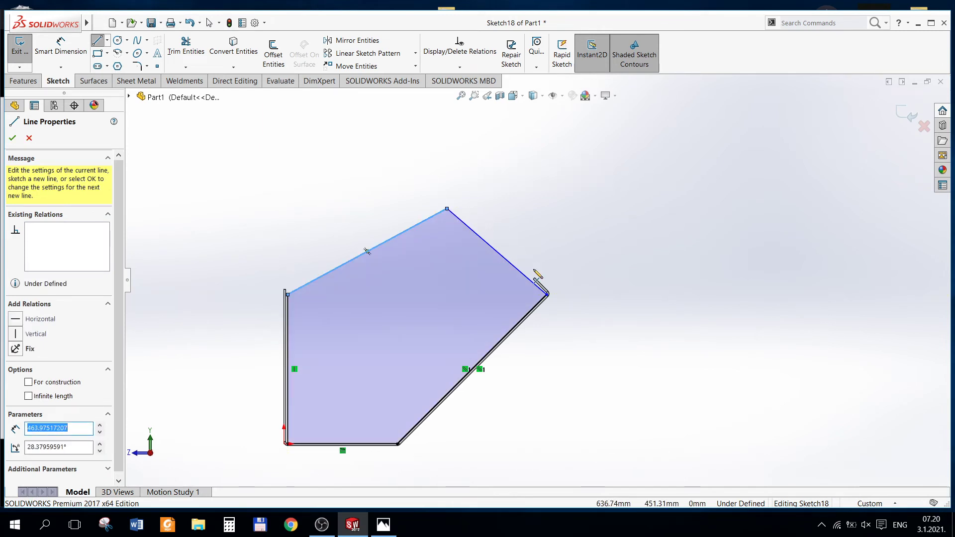
pyautogui.scroll(2, 560, 320)
pyautogui.scroll(-5, 544, 298)
pyautogui.scroll(-2, 524, 252)
pyautogui.press('Escape')
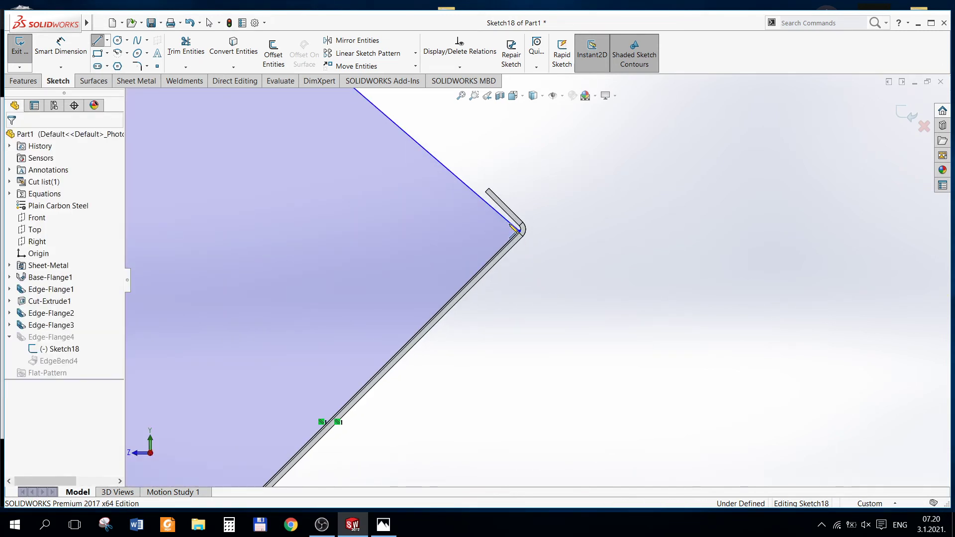
# Step: Make the upper slanted sketch line parallel to the lid lip's edge
pyautogui.click(503, 212)
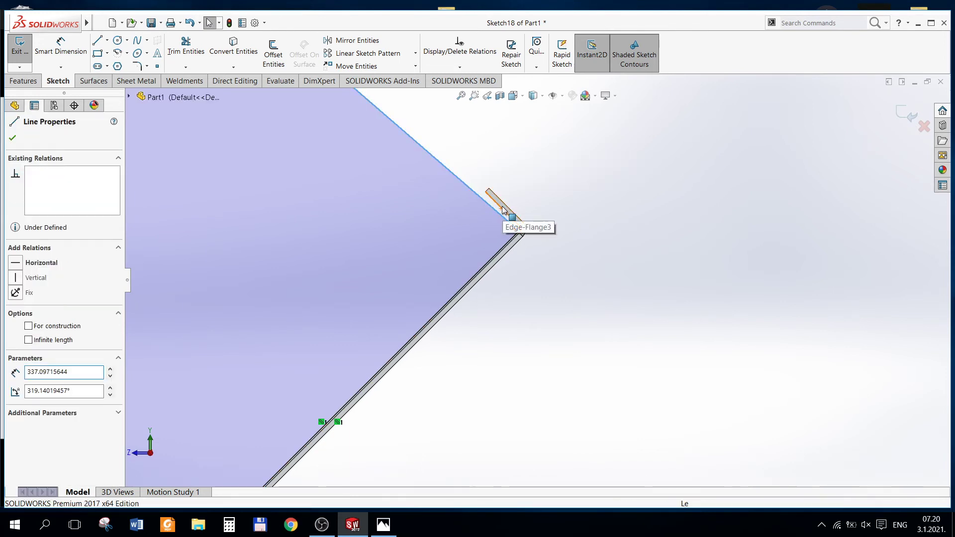
pyautogui.keyDown('ctrl'); pyautogui.click(471, 252); pyautogui.keyUp('ctrl')
pyautogui.click(521, 273)
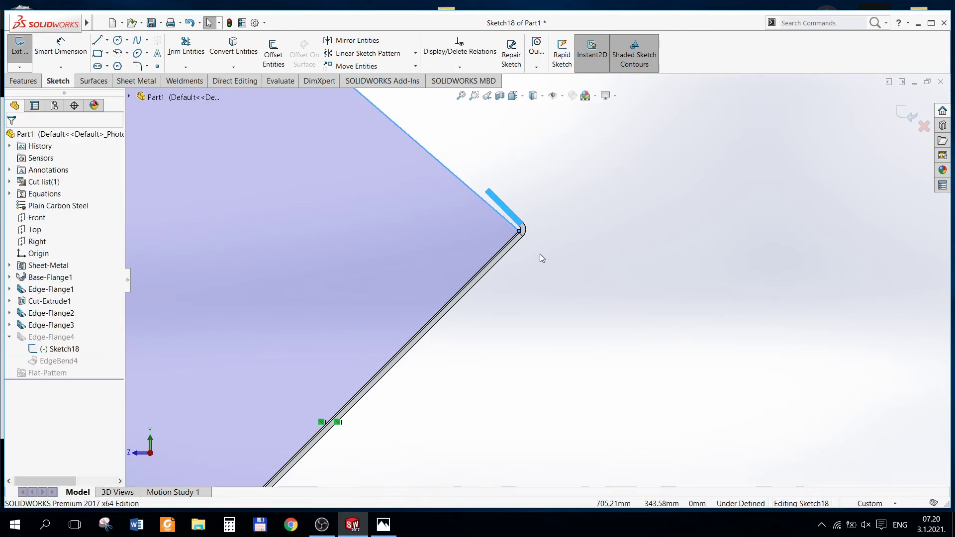
pyautogui.click(505, 222)
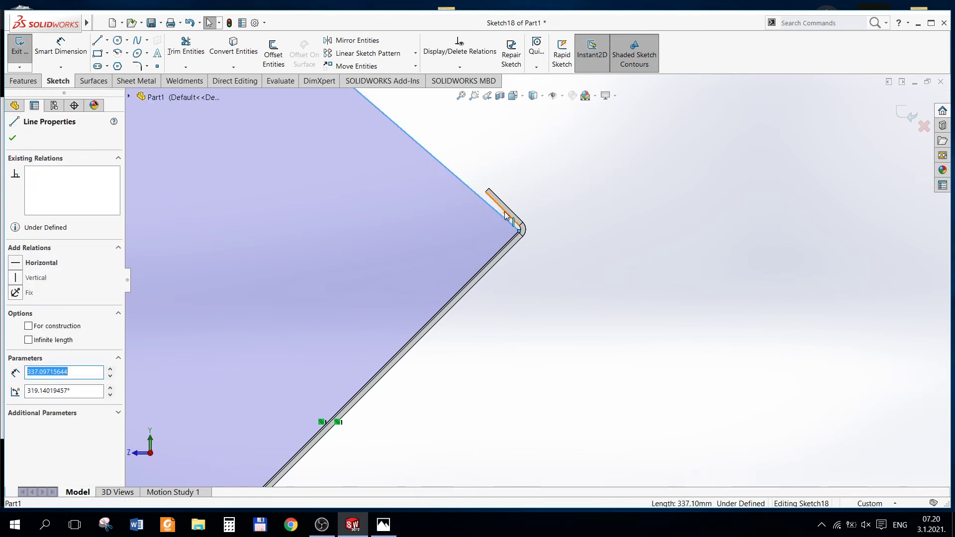
pyautogui.keyDown('ctrl'); pyautogui.click(501, 212); pyautogui.keyUp('ctrl')
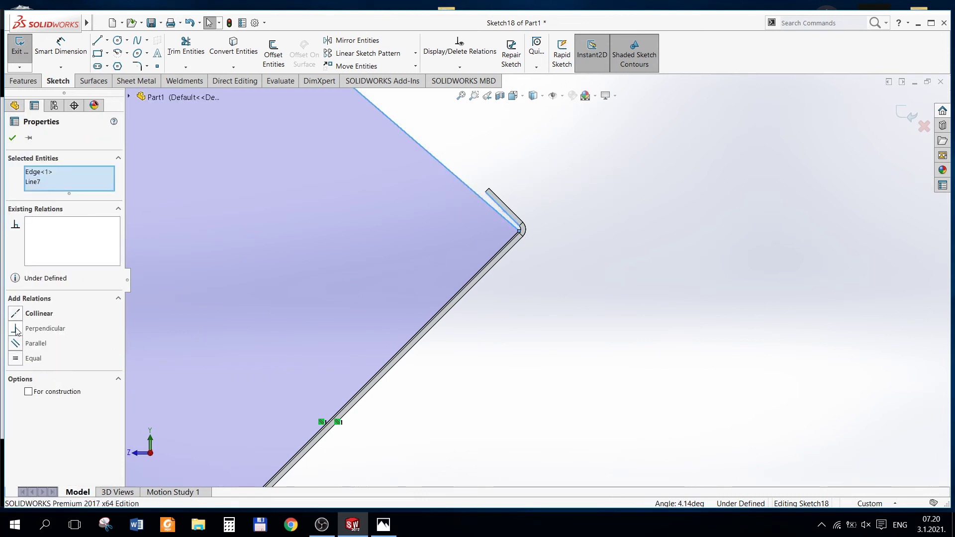
pyautogui.click(15, 343)
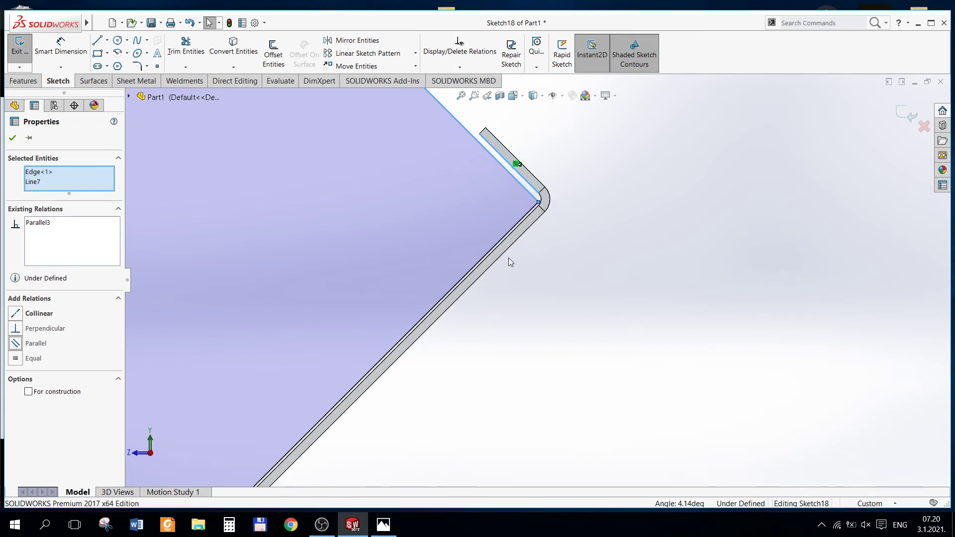
# Step: Drag the sketch's top vertex down near the flange corner
pyautogui.scroll(3, 509, 259)
pyautogui.scroll(3, 487, 223)
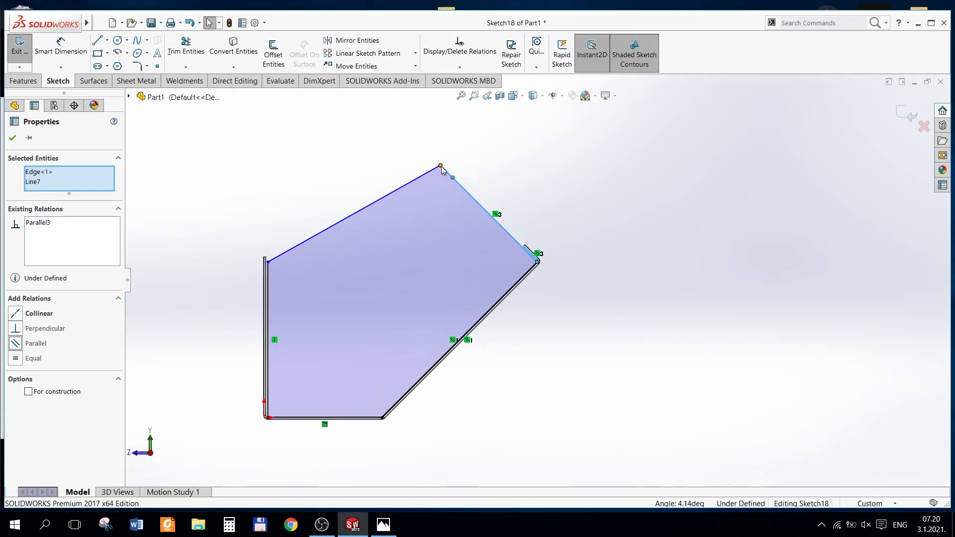
pyautogui.moveTo(440, 166); pyautogui.dragTo(520, 253)
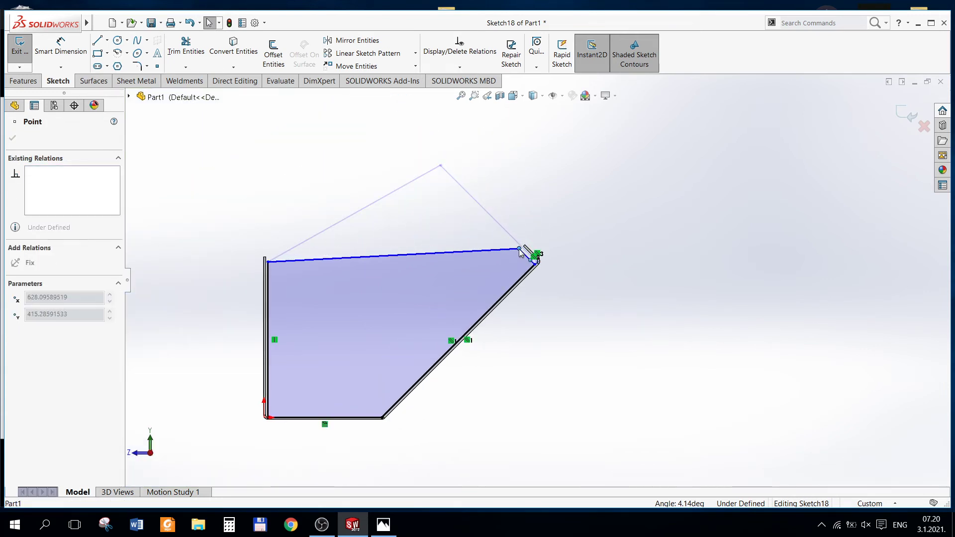
pyautogui.scroll(-1, 533, 263)
pyautogui.scroll(-2, 547, 261)
pyautogui.scroll(-2, 559, 257)
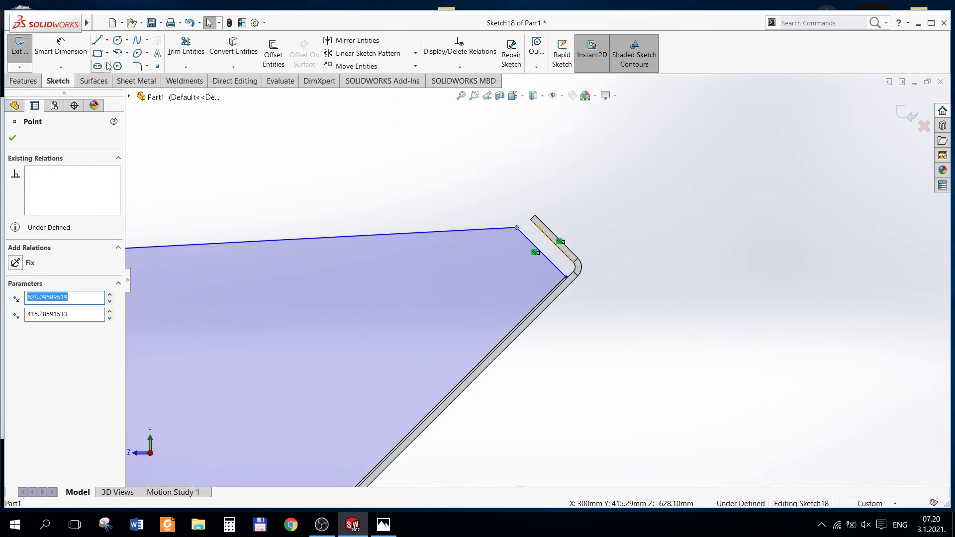
# Step: Sketch a short line out from the flange corner
pyautogui.click(98, 41)
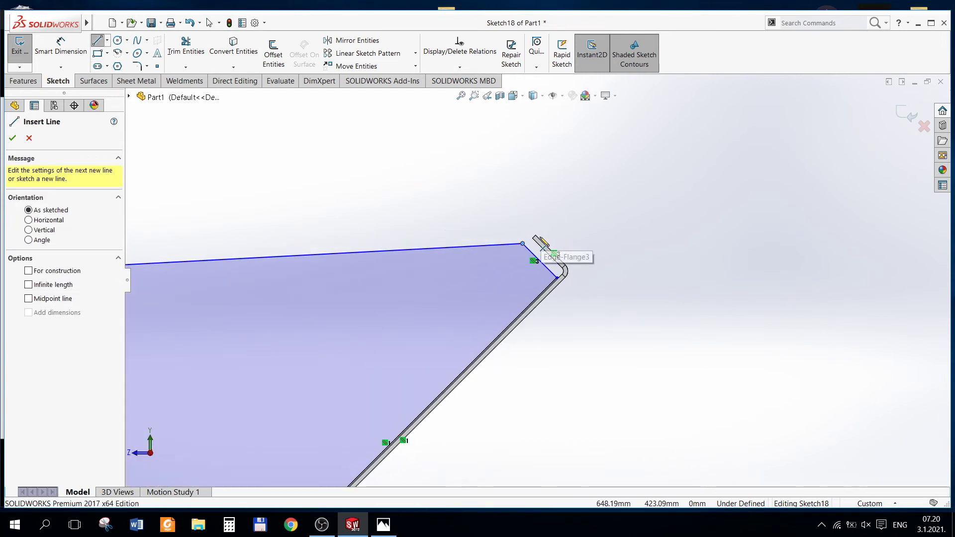
pyautogui.moveTo(533, 238); pyautogui.dragTo(467, 226)
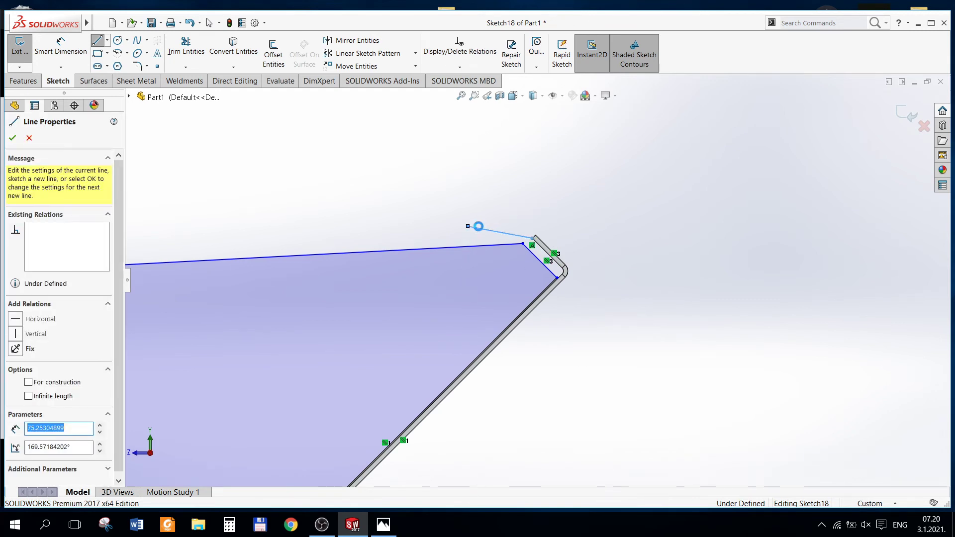
pyautogui.press('Escape')
pyautogui.click(484, 230)
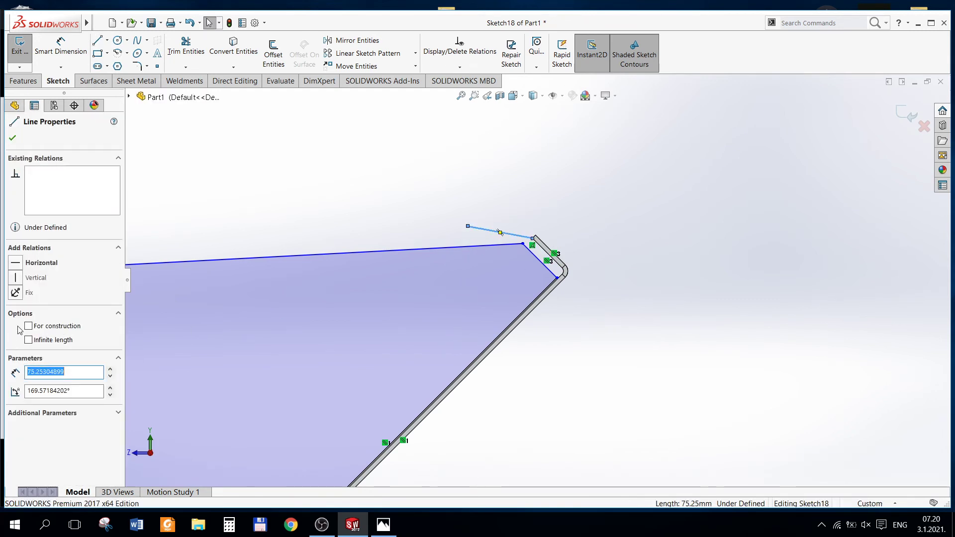
pyautogui.press('Escape')
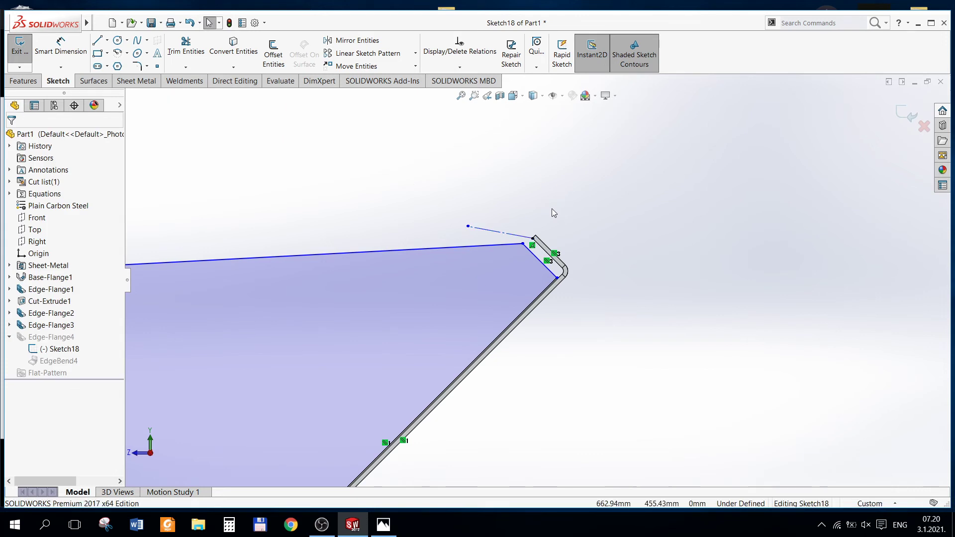
# Step: Make the new 75.25 mm line perpendicular to the slanted edge Line7
pyautogui.click(541, 257)
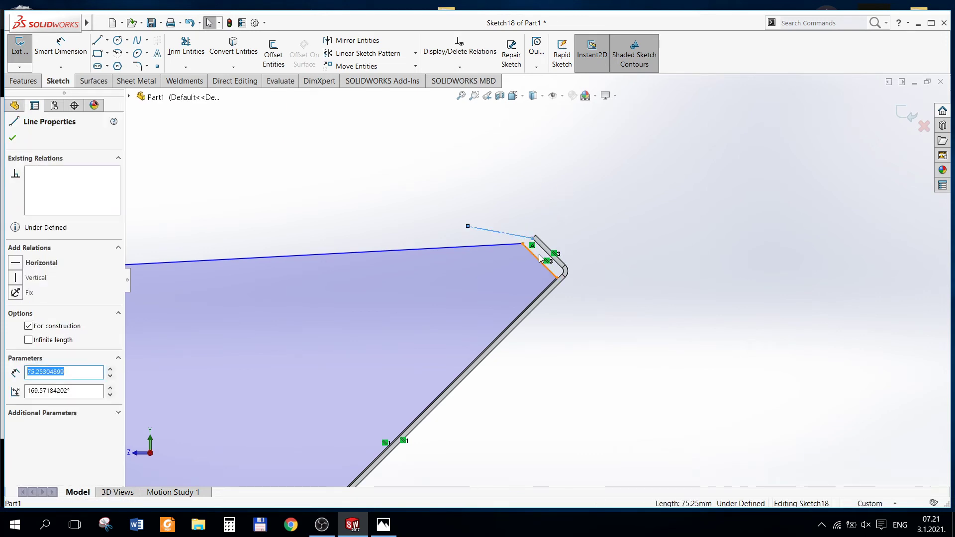
pyautogui.keyDown('ctrl'); pyautogui.click(538, 259); pyautogui.keyUp('ctrl')
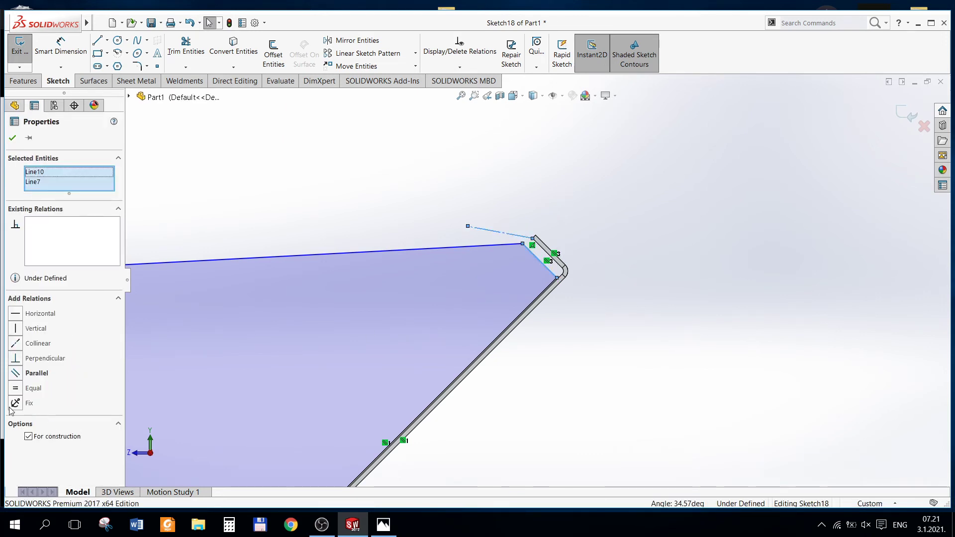
pyautogui.click(15, 358)
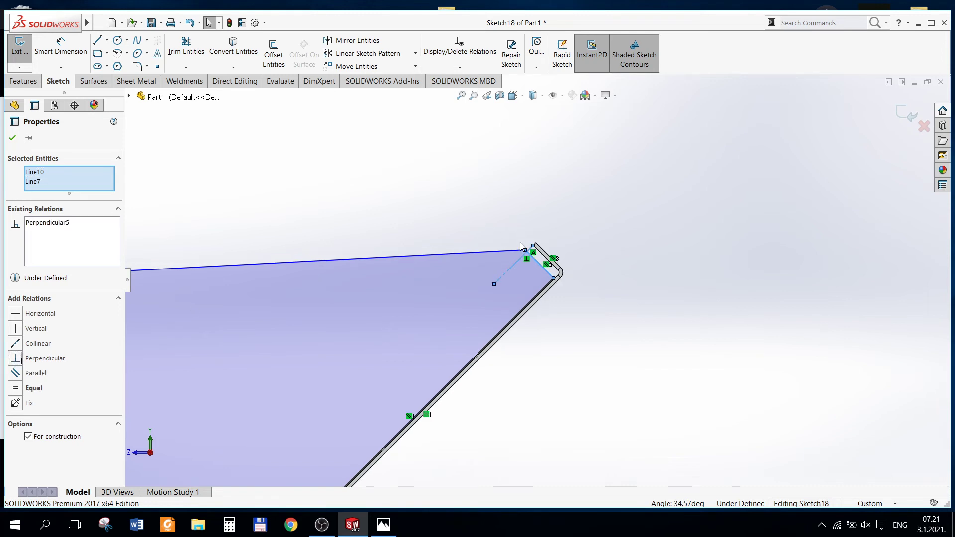
pyautogui.scroll(-1, 522, 278)
pyautogui.scroll(-2, 523, 278)
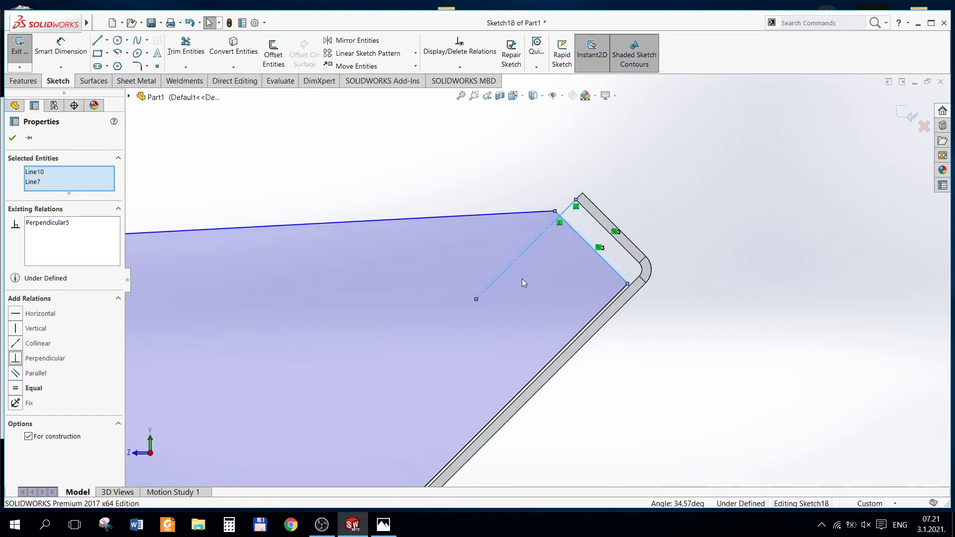
# Step: Merge the sketch's top corner onto the construction line's free end
pyautogui.click(476, 300)
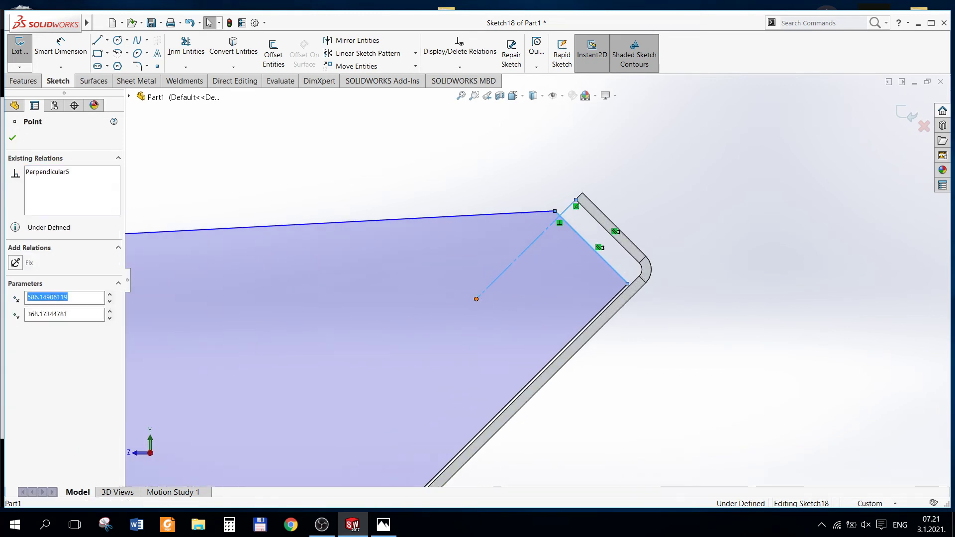
pyautogui.keyDown('ctrl'); pyautogui.click(555, 211); pyautogui.keyUp('ctrl')
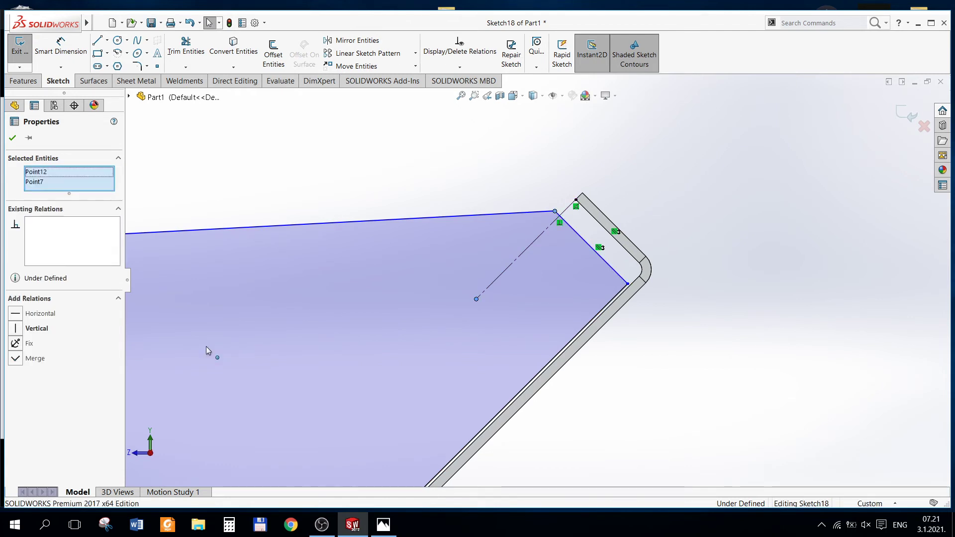
pyautogui.click(15, 359)
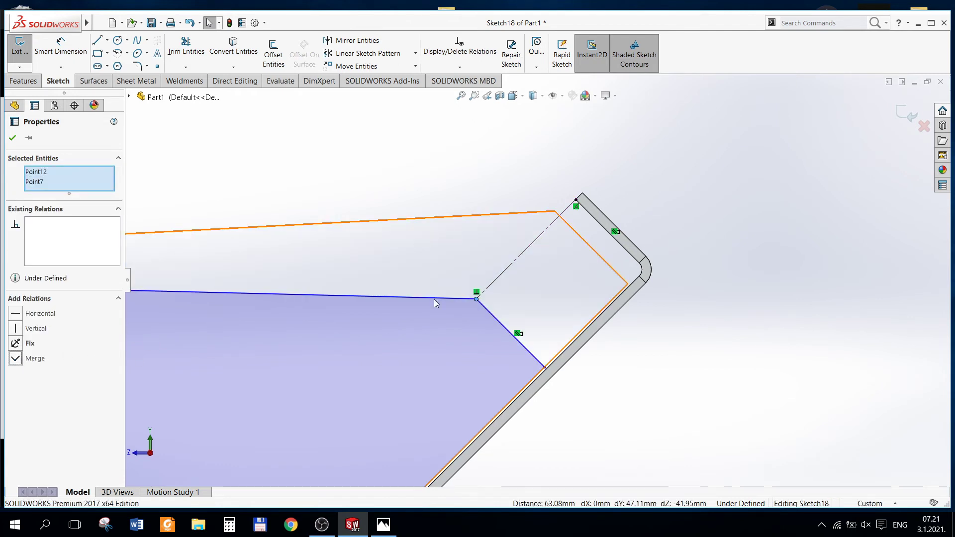
pyautogui.scroll(-2, 696, 309)
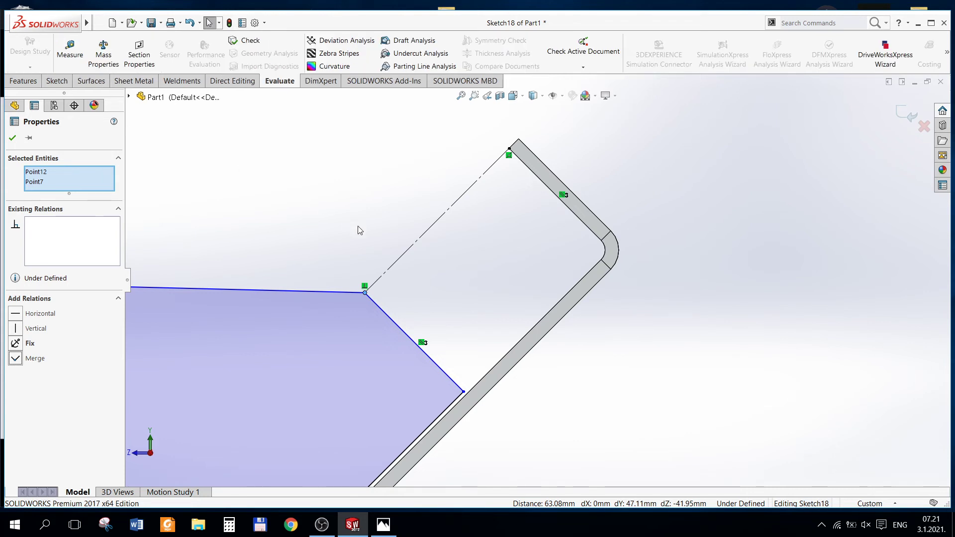
pyautogui.scroll(-2, 360, 230)
pyautogui.scroll(3, 446, 279)
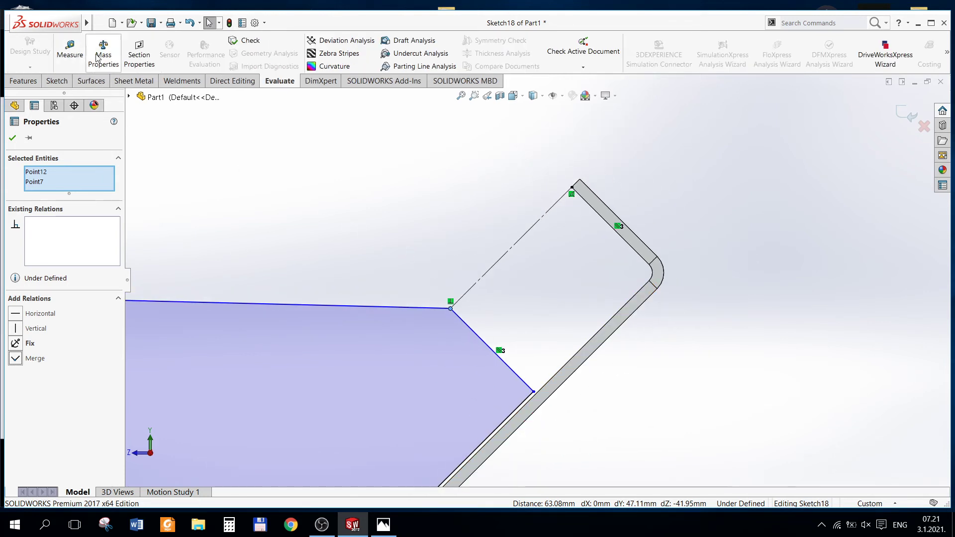
pyautogui.click(315, 183)
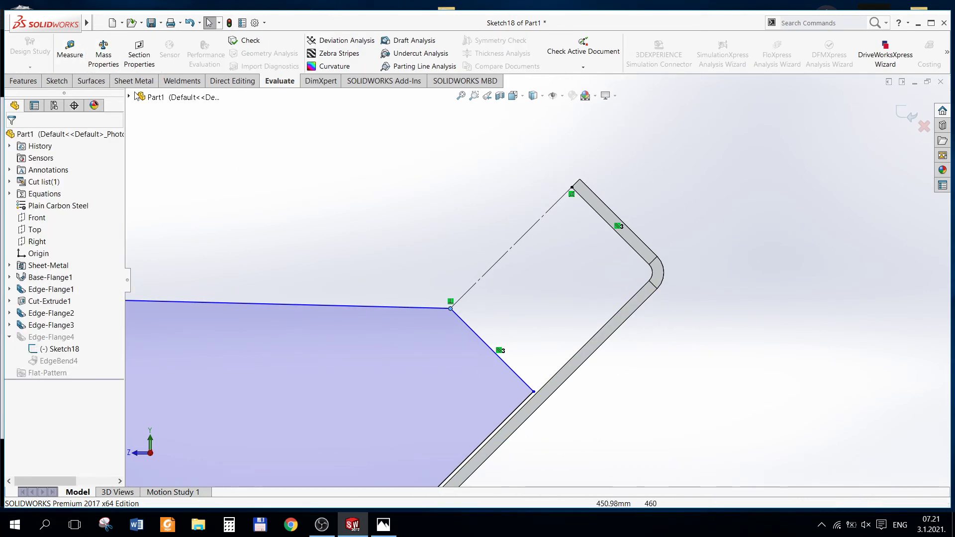
pyautogui.click(56, 82)
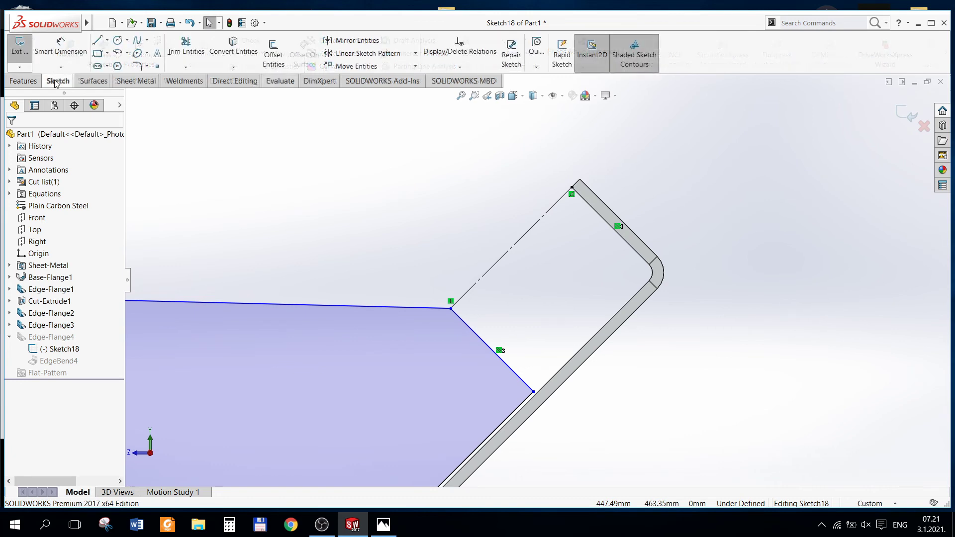
# Step: Attempt to dimension the lower diagonal line against the flange's inner edge, abandoning unsuccessful tries
pyautogui.click(61, 47)
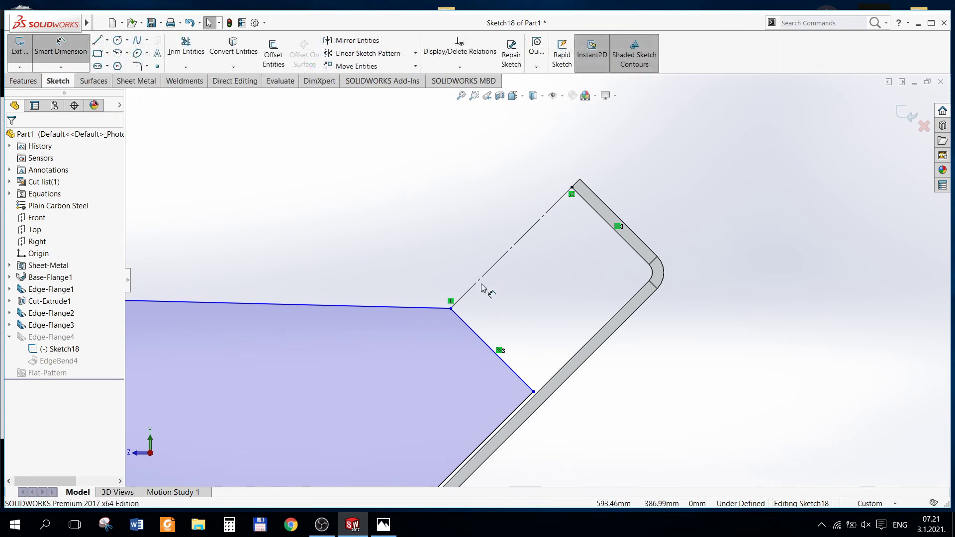
pyautogui.click(534, 392)
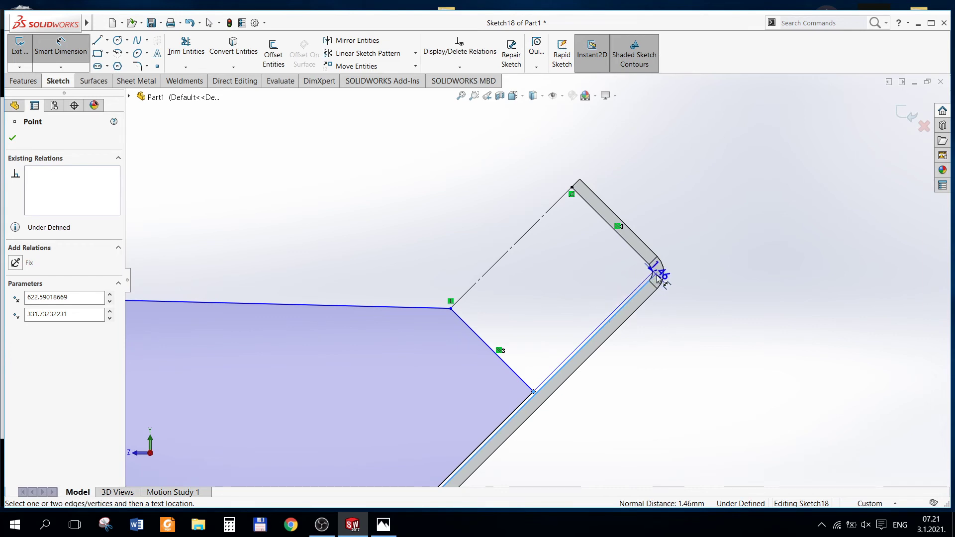
pyautogui.press('Escape')
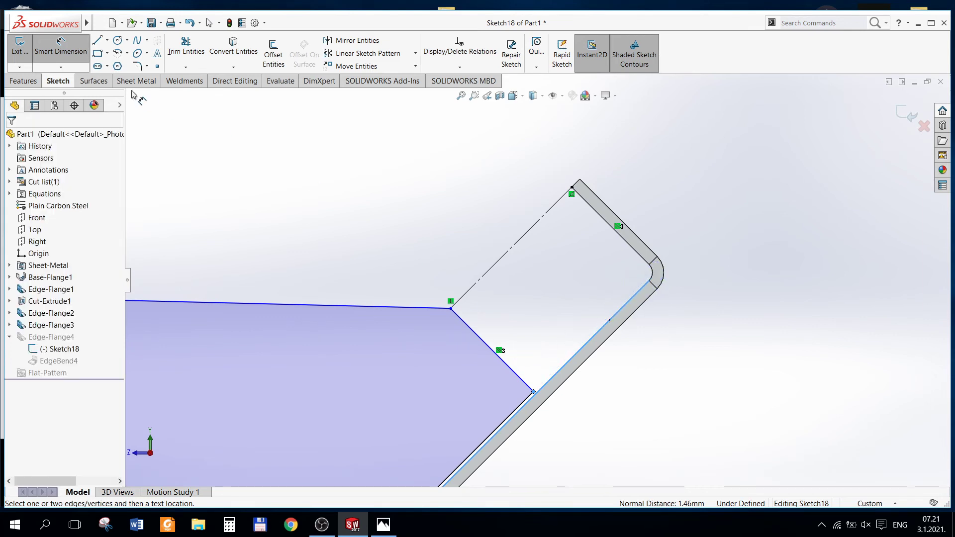
pyautogui.click(468, 328)
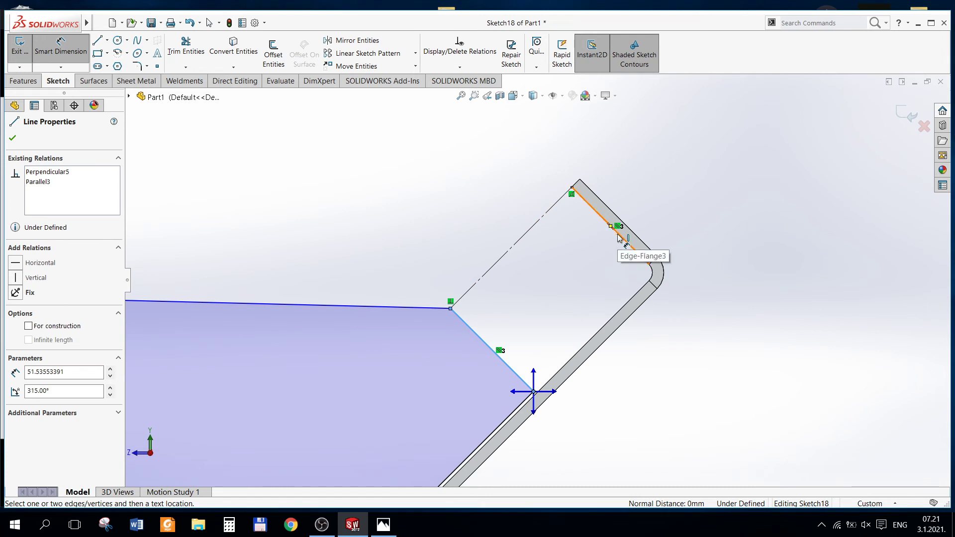
pyautogui.click(620, 238)
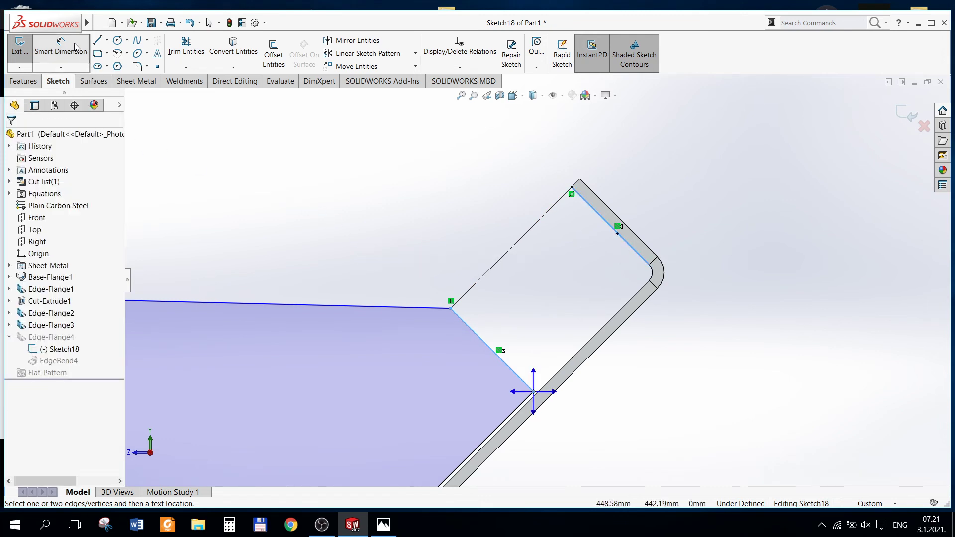
pyautogui.click(60, 47)
pyautogui.click(60, 51)
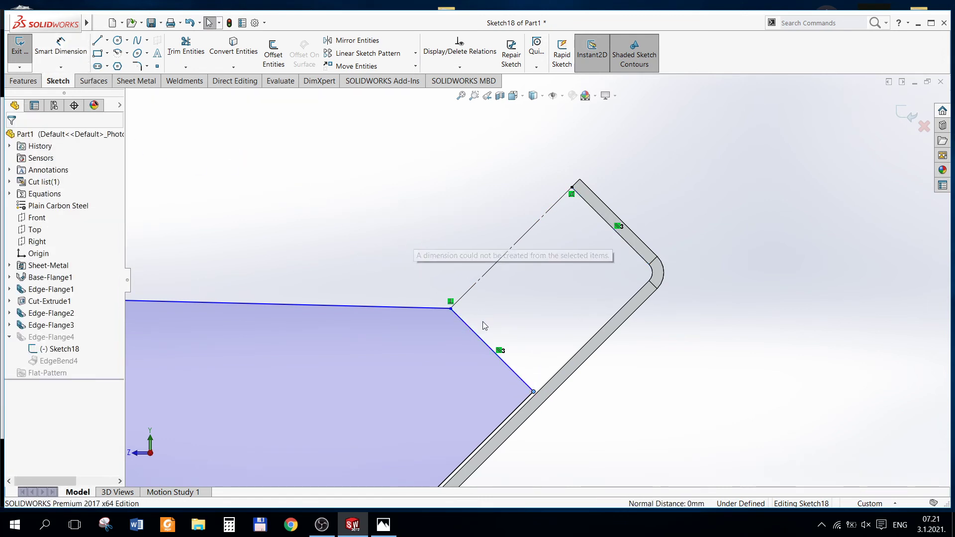
pyautogui.click(485, 348)
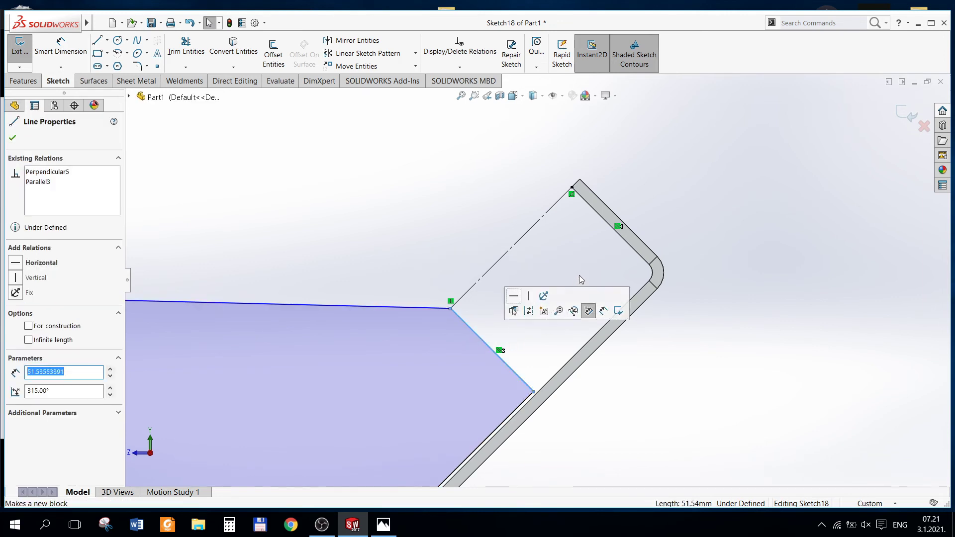
pyautogui.click(606, 221)
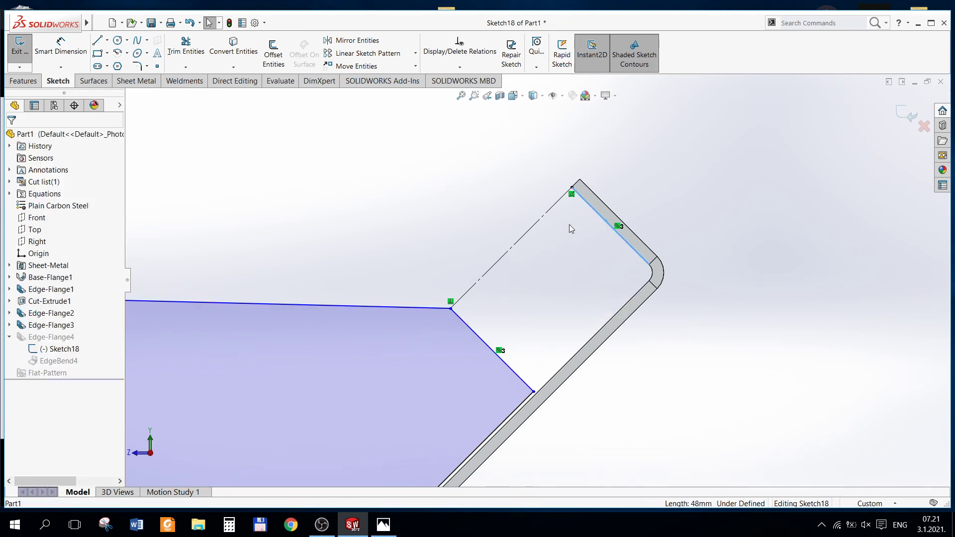
pyautogui.click(60, 47)
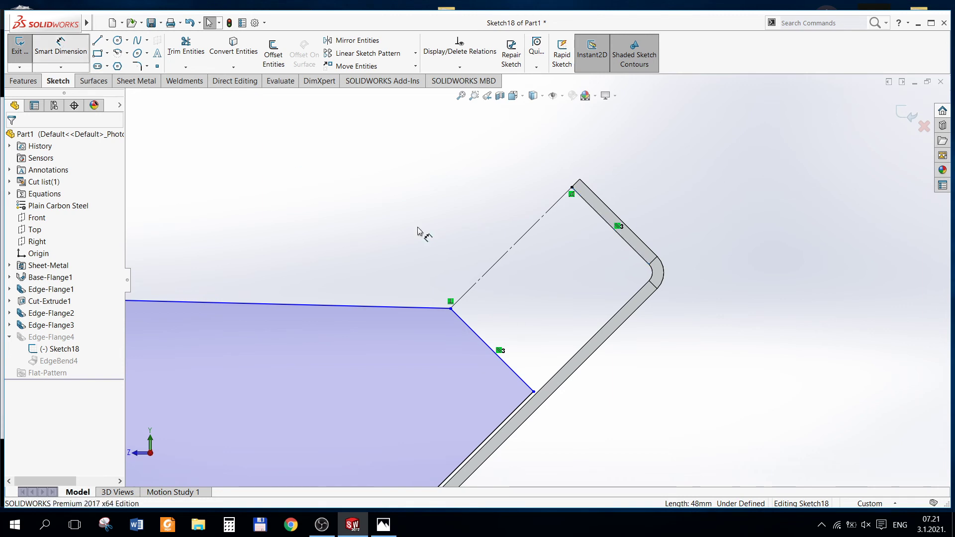
# Step: Dimension the construction line and change its value from 75.25 to 4.46 mm
pyautogui.click(470, 292)
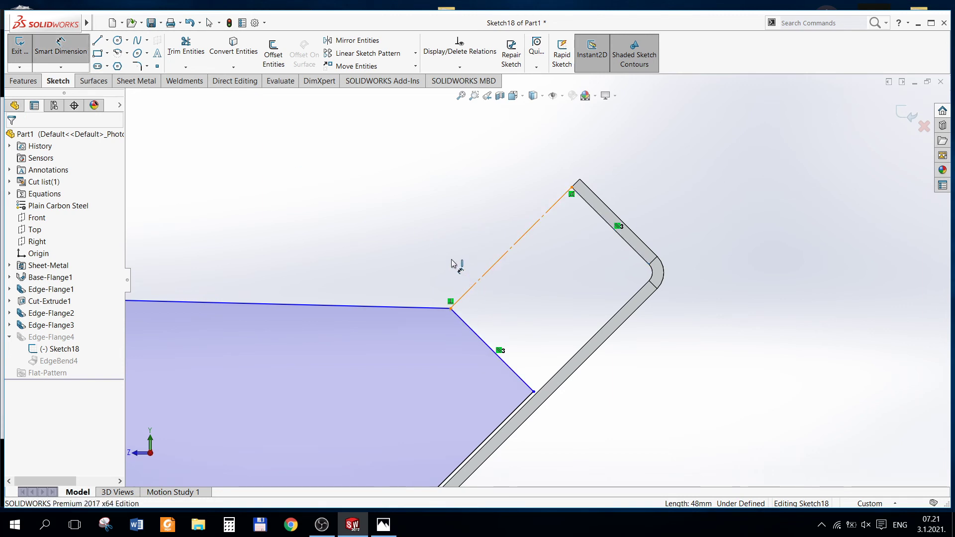
pyautogui.click(520, 265)
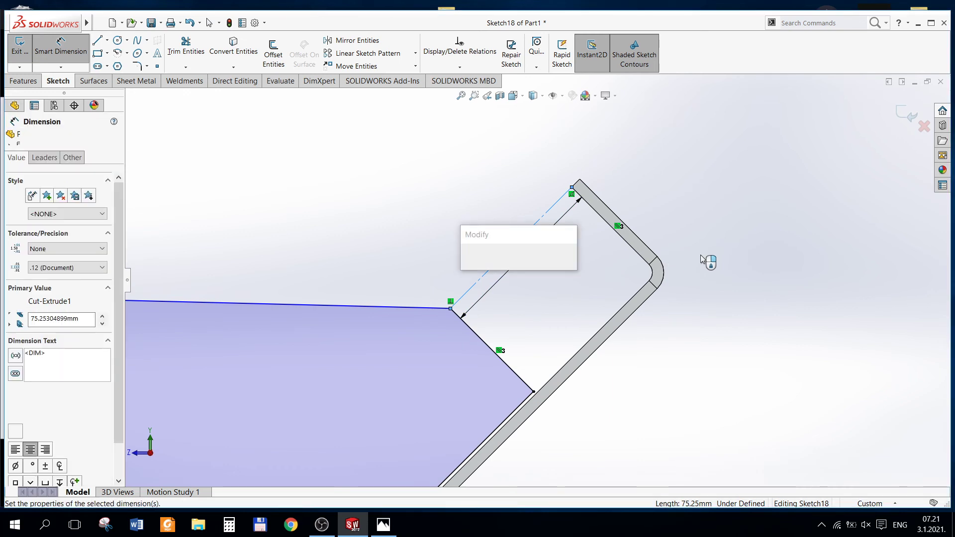
pyautogui.write('4.46')
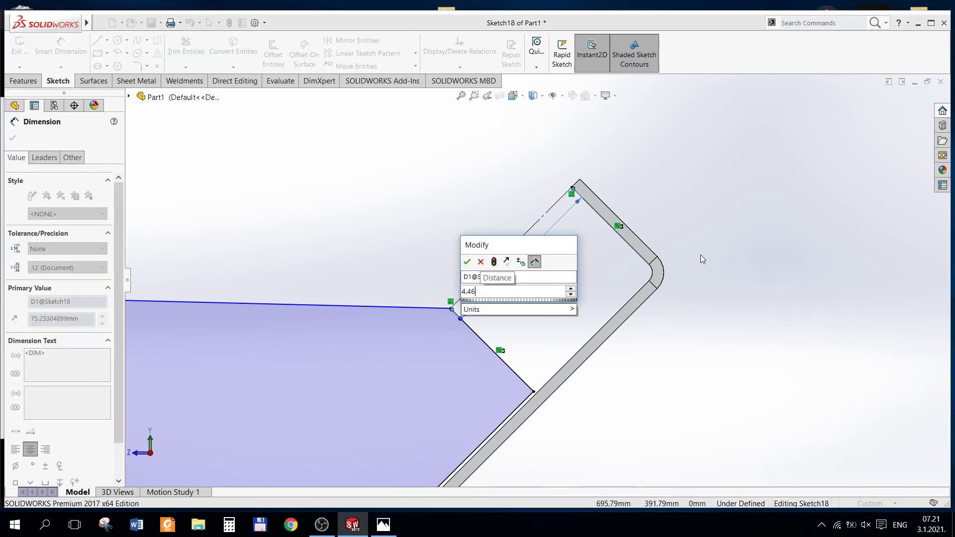
pyautogui.press('Return')
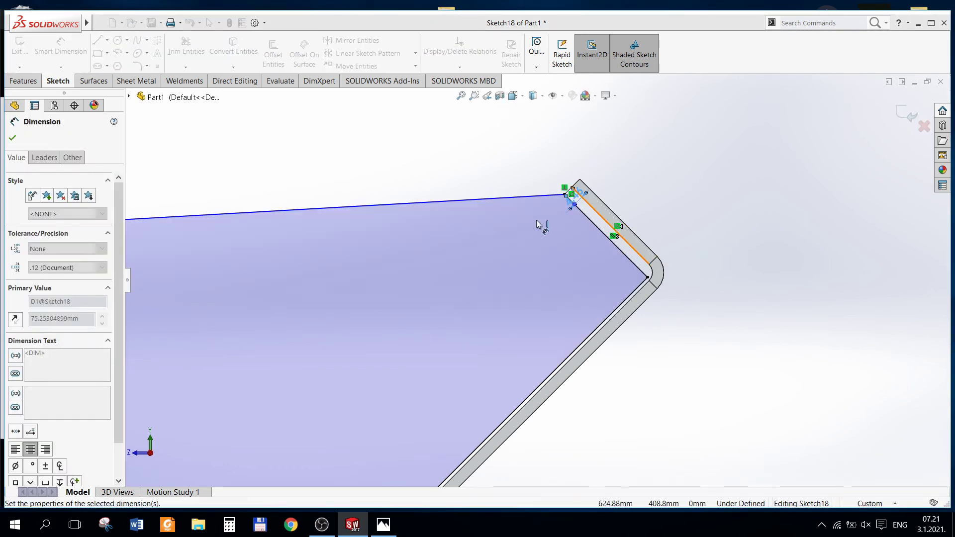
pyautogui.scroll(2, 453, 233)
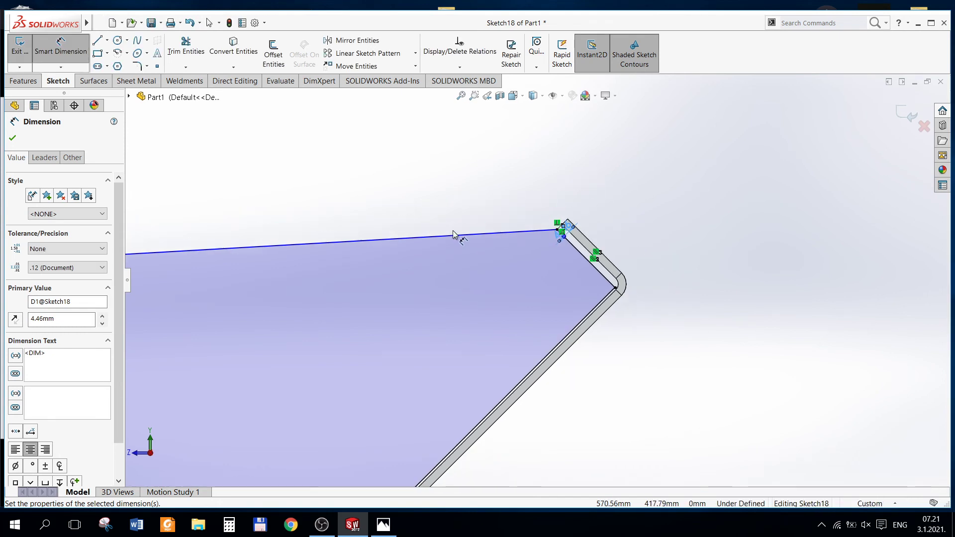
pyautogui.scroll(1, 366, 241)
pyautogui.scroll(2, 202, 331)
pyautogui.scroll(-1, 271, 288)
# Step: Bring the sketch's left end into view, then add and delete a trial 12.69 dimension
pyautogui.scroll(-3, 281, 286)
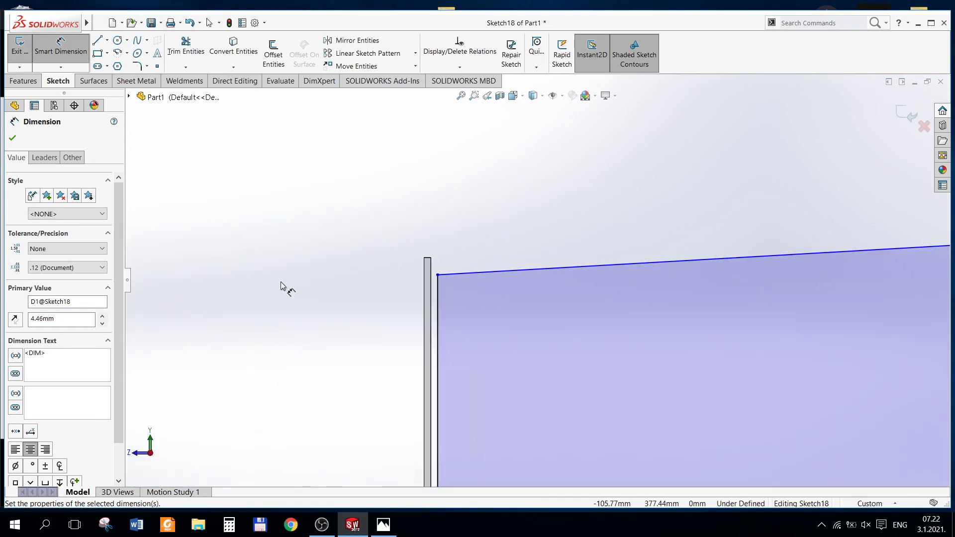
pyautogui.keyDown('ctrl'); pyautogui.moveTo(281, 288); pyautogui.dragTo(486, 273, button='middle'); pyautogui.keyUp('ctrl')
pyautogui.press('Escape')
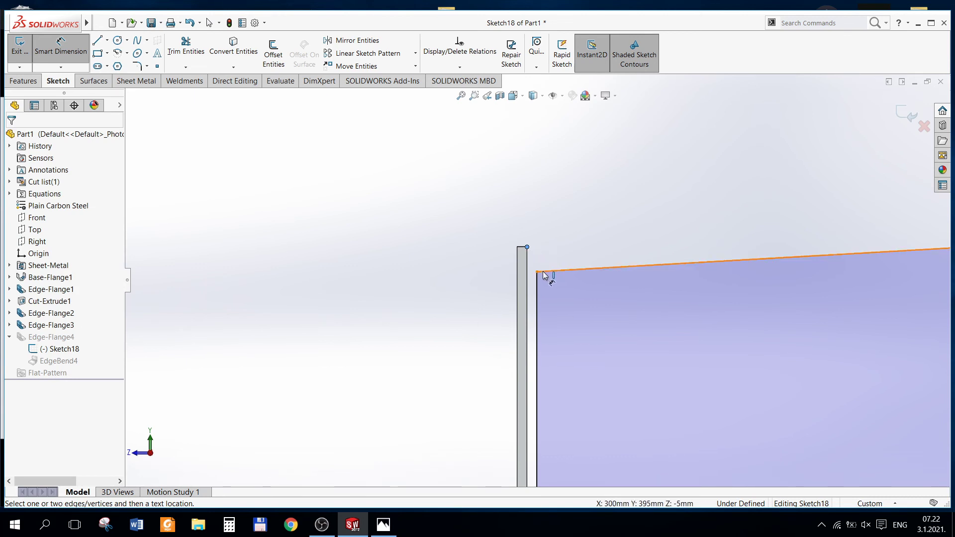
pyautogui.click(537, 271)
pyautogui.click(527, 247)
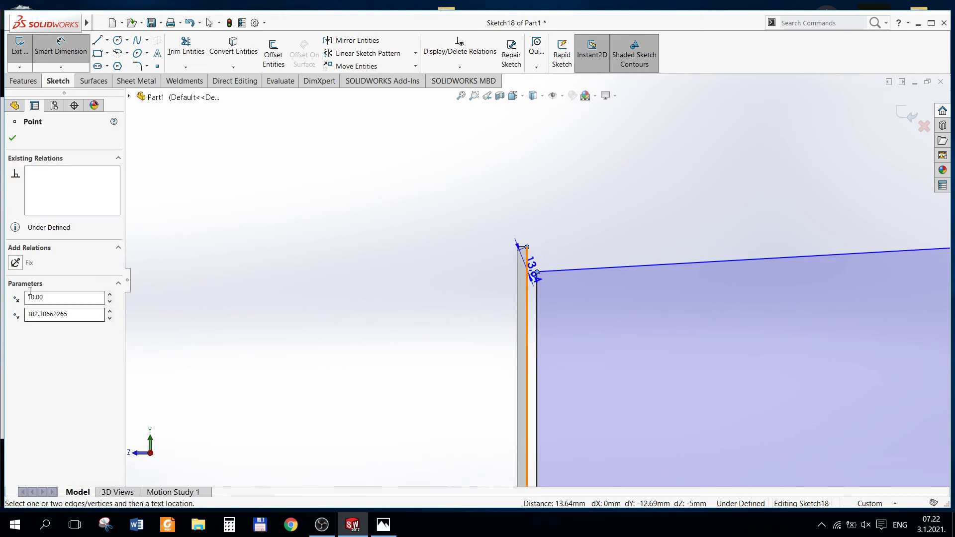
pyautogui.click(290, 261)
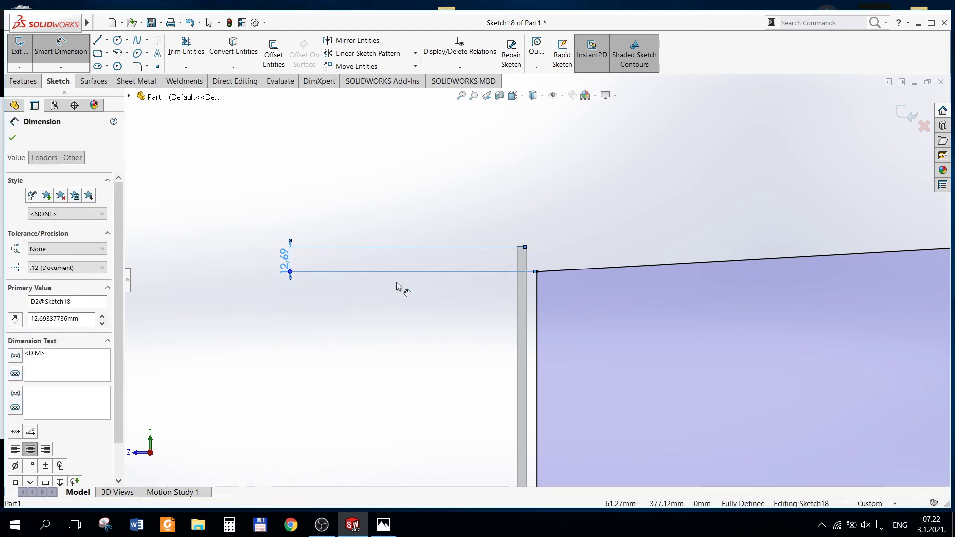
pyautogui.press('Delete')
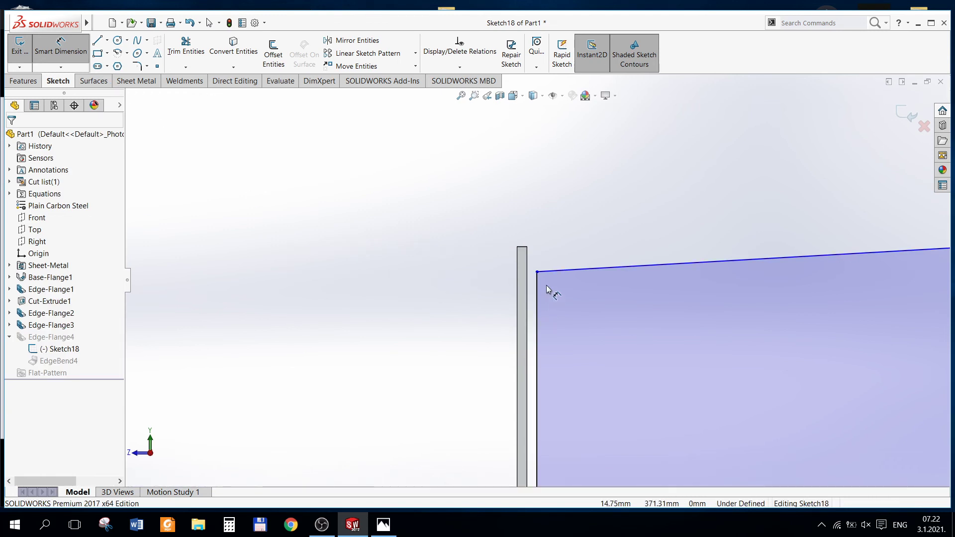
# Step: Make the sketch corner horizontal with the wall's top corner and exit the sketch
pyautogui.click(60, 47)
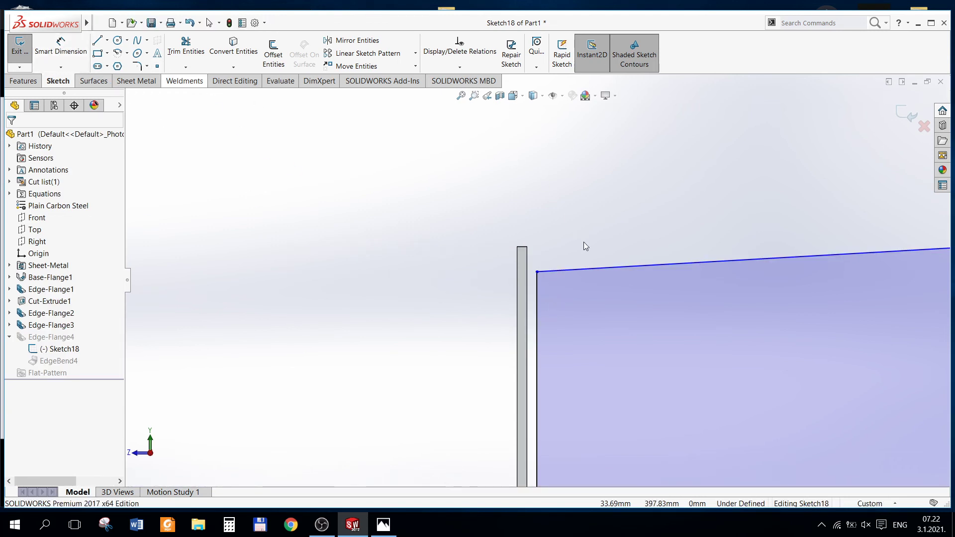
pyautogui.click(537, 272)
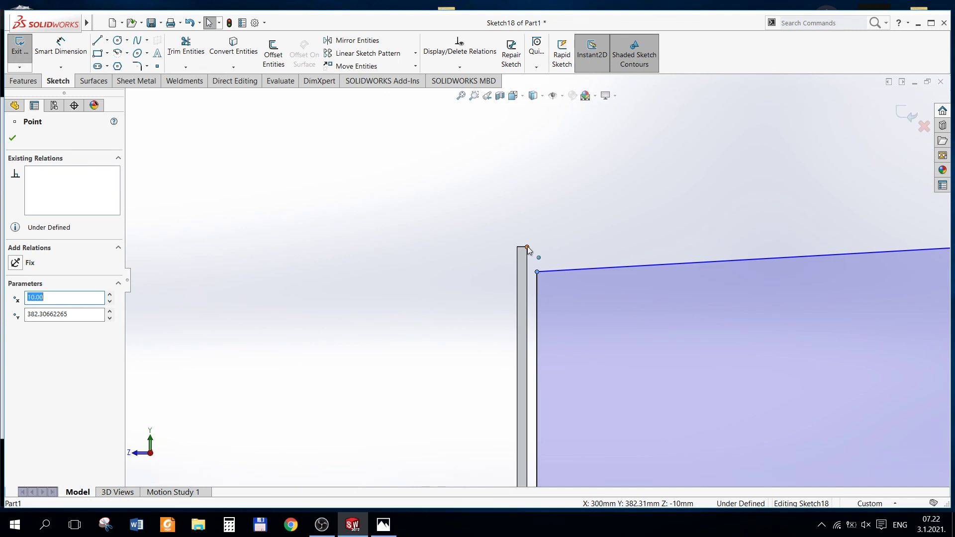
pyautogui.click(15, 315)
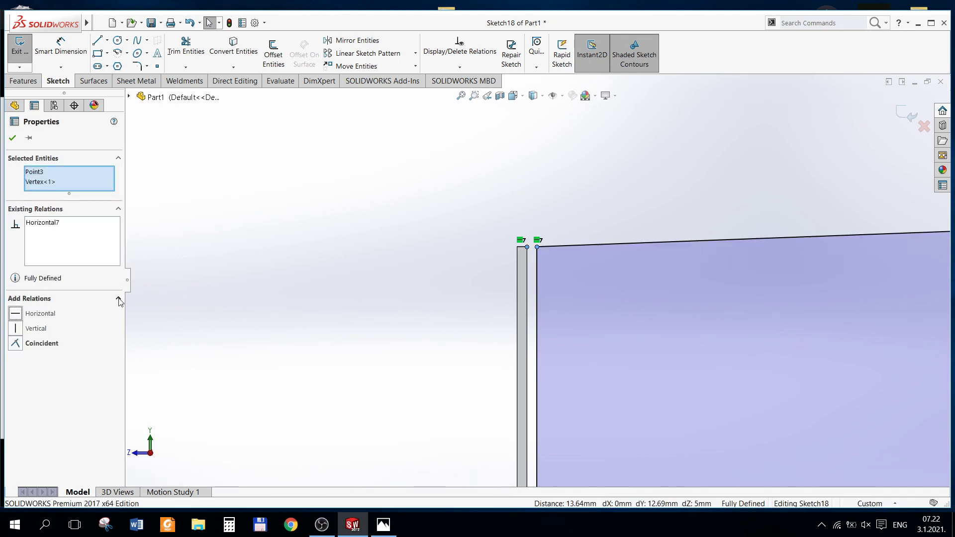
pyautogui.click(14, 138)
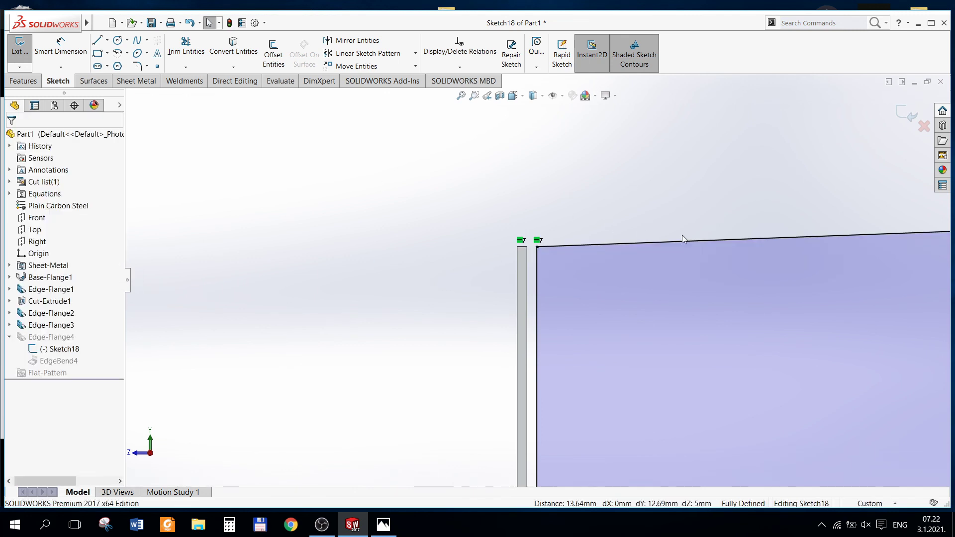
pyautogui.click(905, 115)
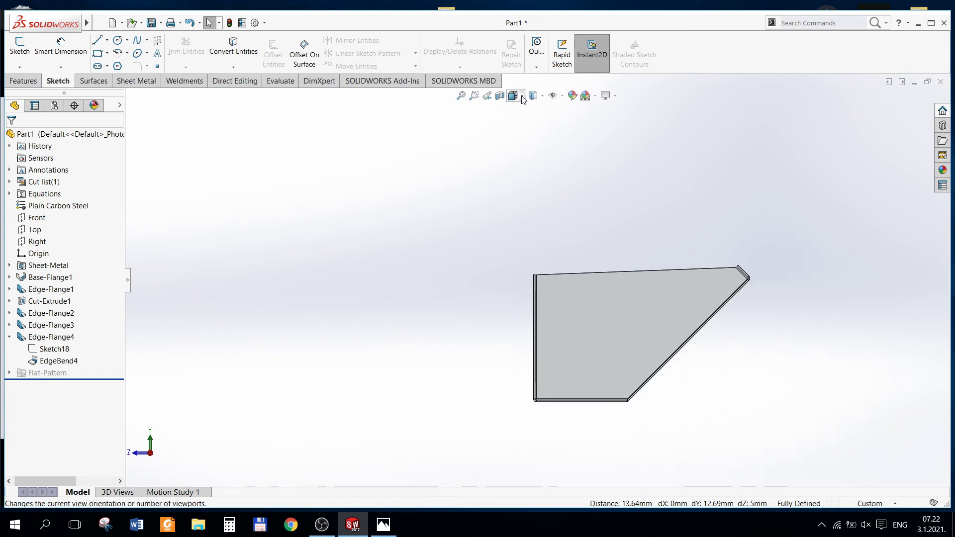
pyautogui.moveTo(513, 96)
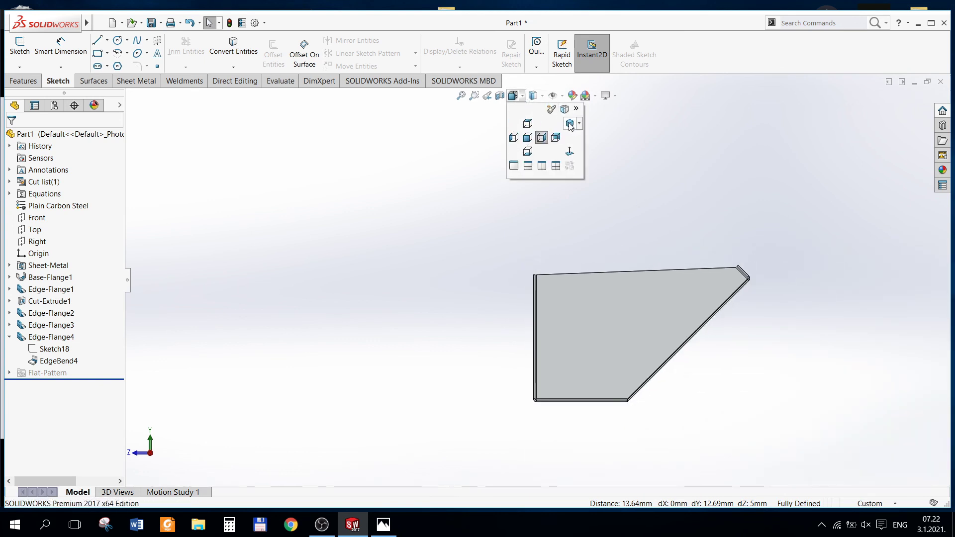
# Step: View the part isometrically and select the slanted Edge-Flange4 side wall for mirroring
pyautogui.click(571, 126)
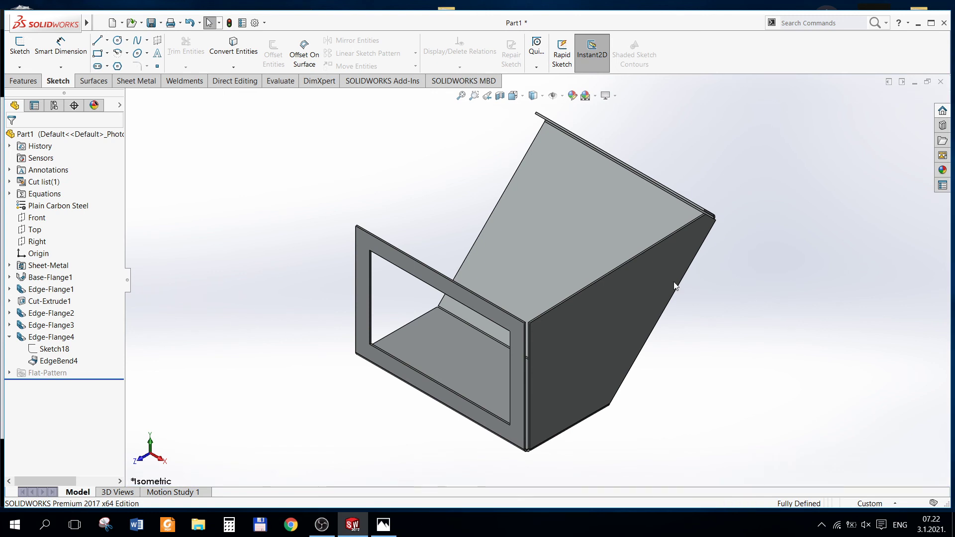
pyautogui.click(675, 286)
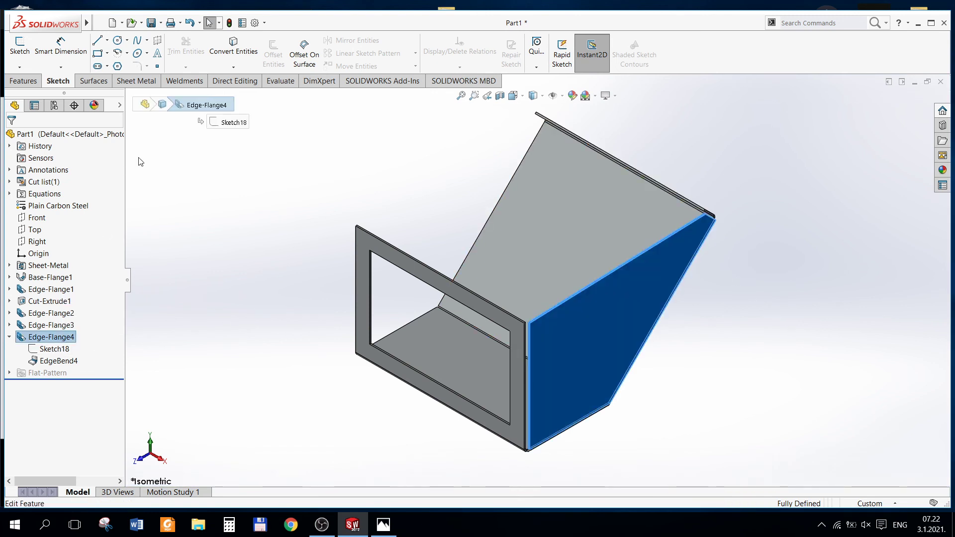
pyautogui.click(25, 81)
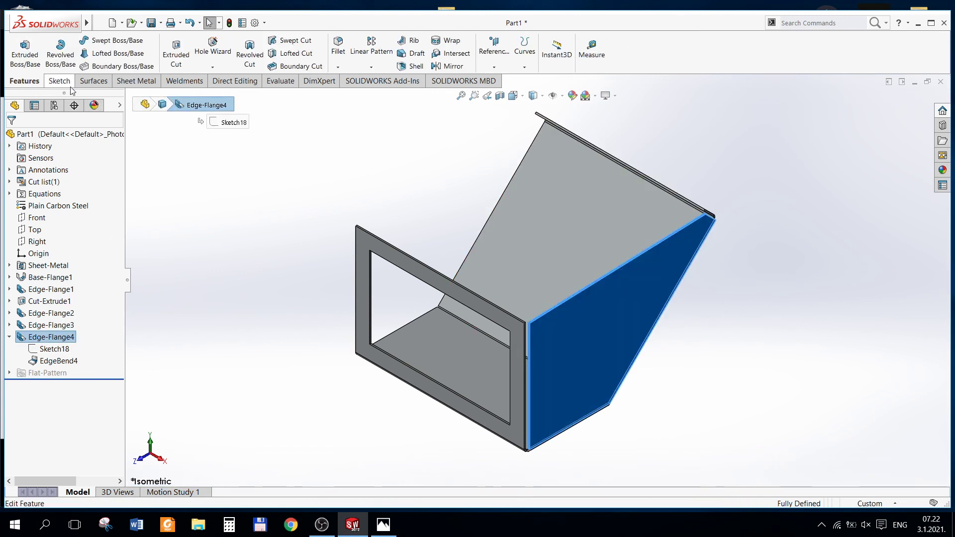
pyautogui.click(136, 81)
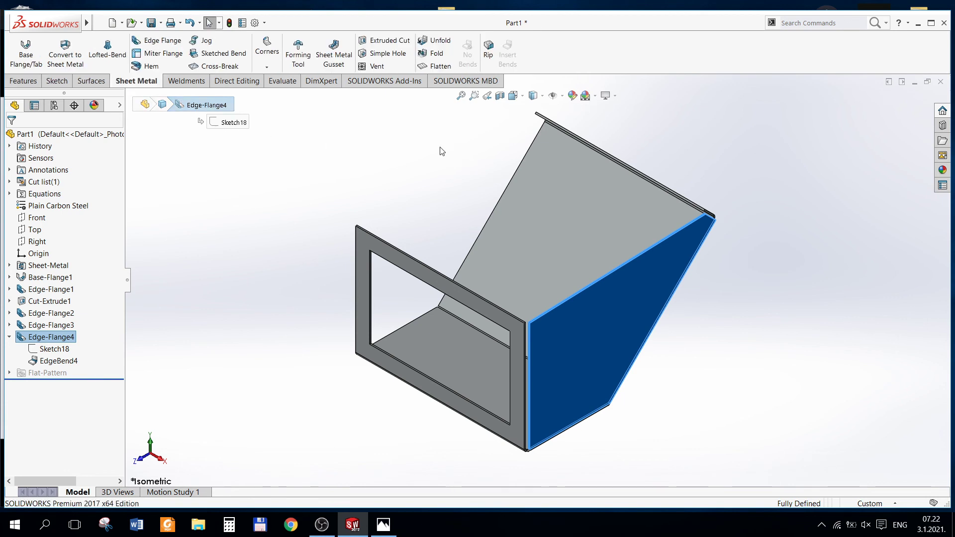
pyautogui.click(25, 82)
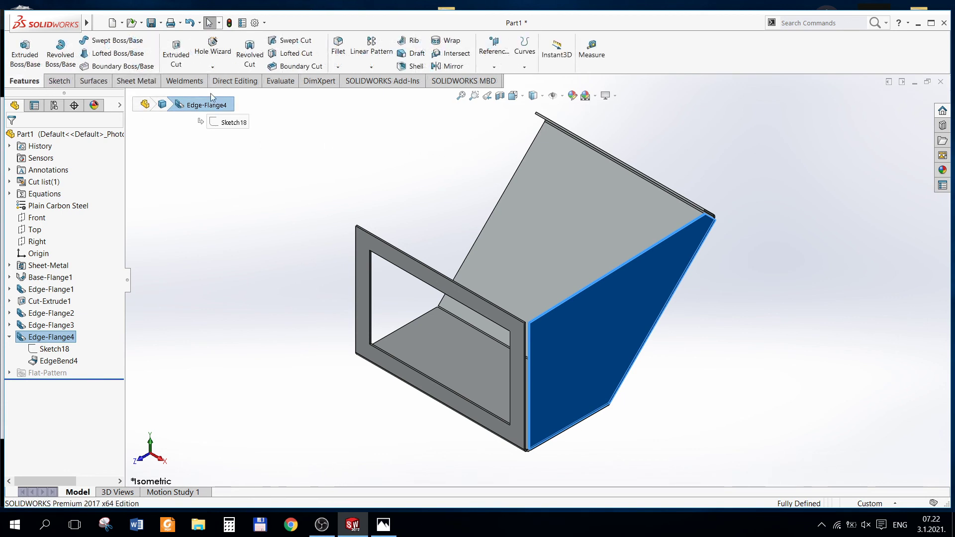
pyautogui.click(382, 67)
# Step: Mirror the Edge-Flange4 side wall about the Right plane and orbit to inspect it
pyautogui.click(388, 104)
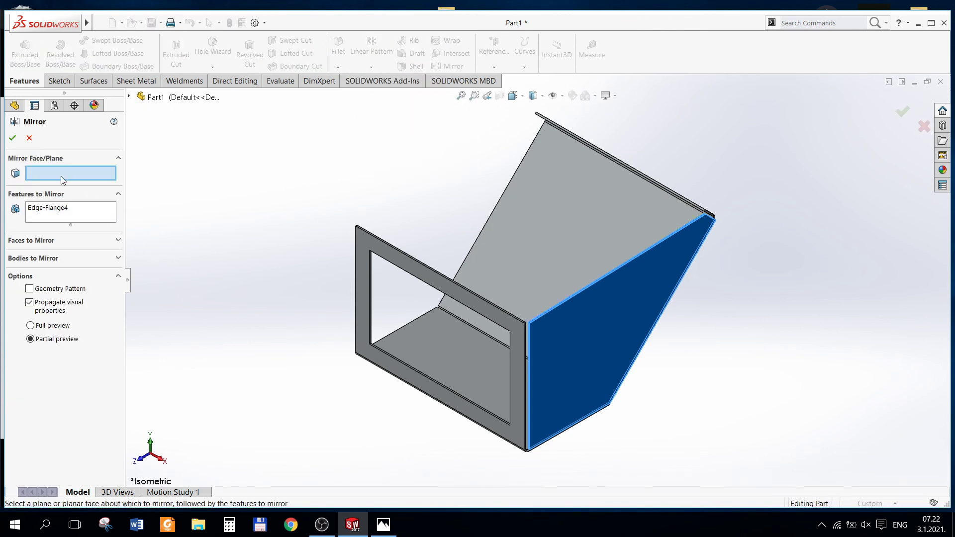
pyautogui.click(129, 97)
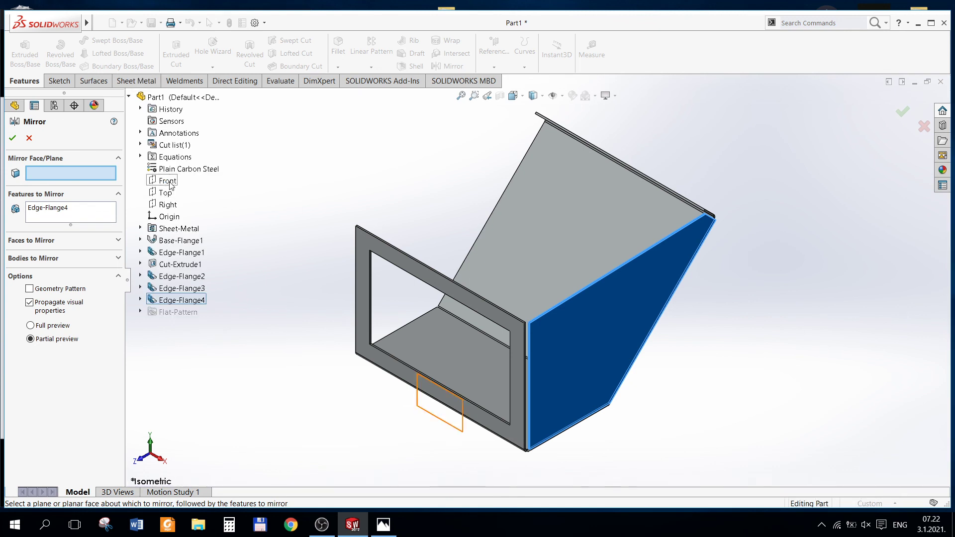
pyautogui.click(166, 208)
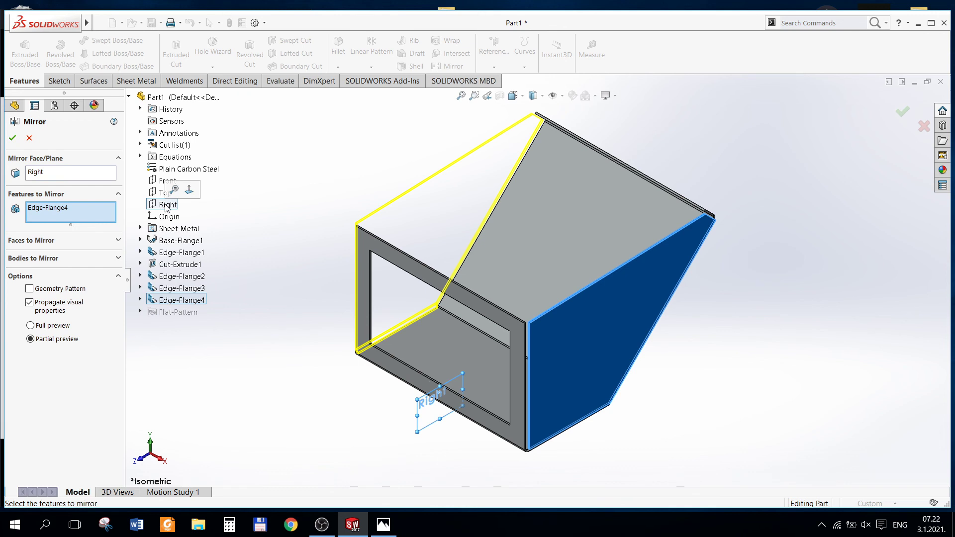
pyautogui.click(11, 143)
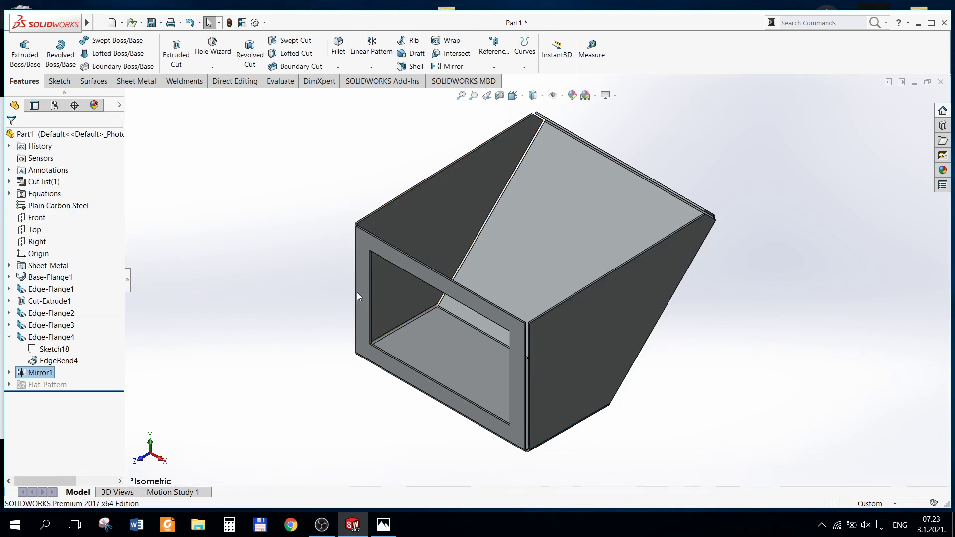
pyautogui.moveTo(529, 268)
pyautogui.mouseDown(button='middle')
pyautogui.moveTo(619, 213)
pyautogui.moveTo(575, 226)
pyautogui.moveTo(571, 207)
pyautogui.moveTo(542, 202)
pyautogui.moveTo(452, 234)
pyautogui.moveTo(419, 219)
pyautogui.moveTo(462, 223)
pyautogui.moveTo(494, 202)
pyautogui.moveTo(488, 184)
pyautogui.moveTo(499, 214)
pyautogui.moveTo(468, 222)
pyautogui.moveTo(490, 192)
pyautogui.moveTo(518, 223)
pyautogui.mouseUp(button='middle')
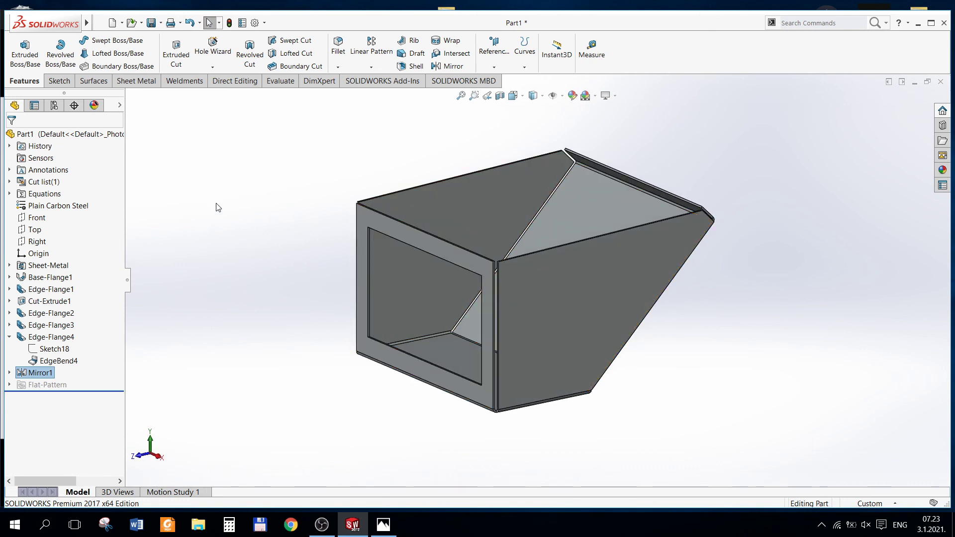
pyautogui.click(137, 82)
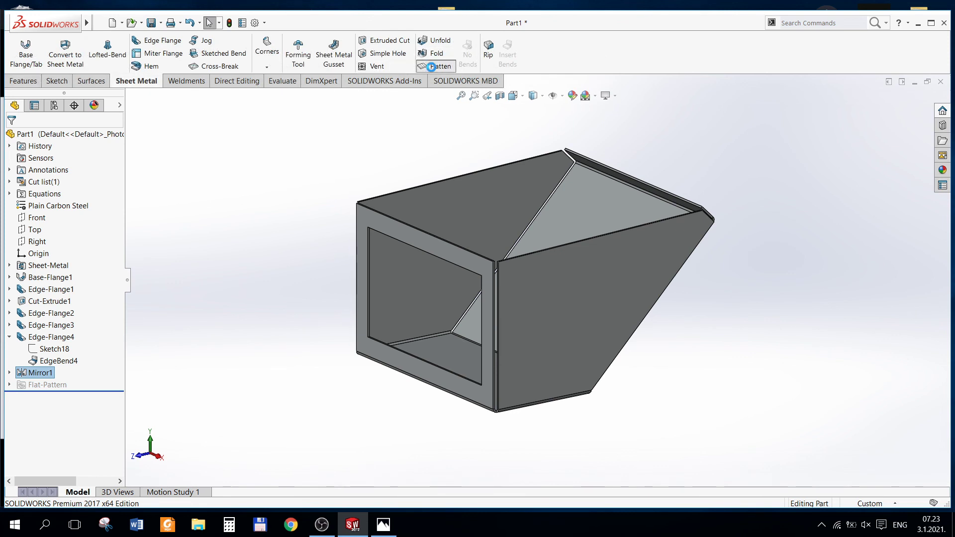
pyautogui.click(431, 67)
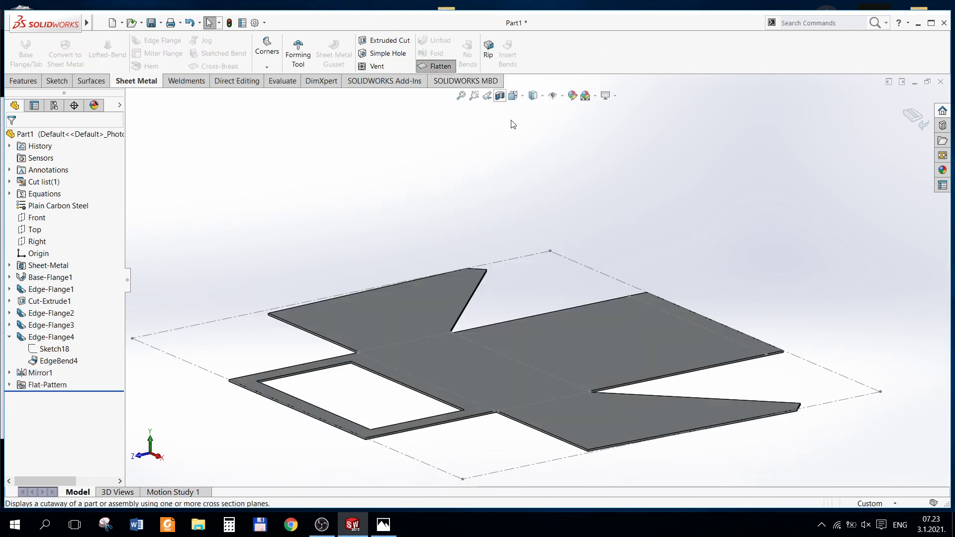
pyautogui.moveTo(546, 157); pyautogui.dragTo(554, 233, button='middle')
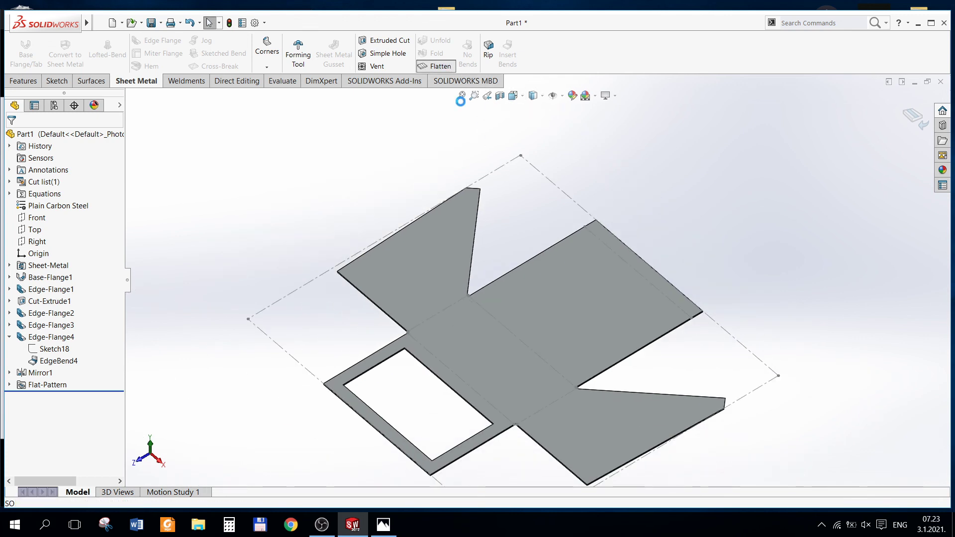
pyautogui.moveTo(635, 358); pyautogui.dragTo(645, 306, button='middle')
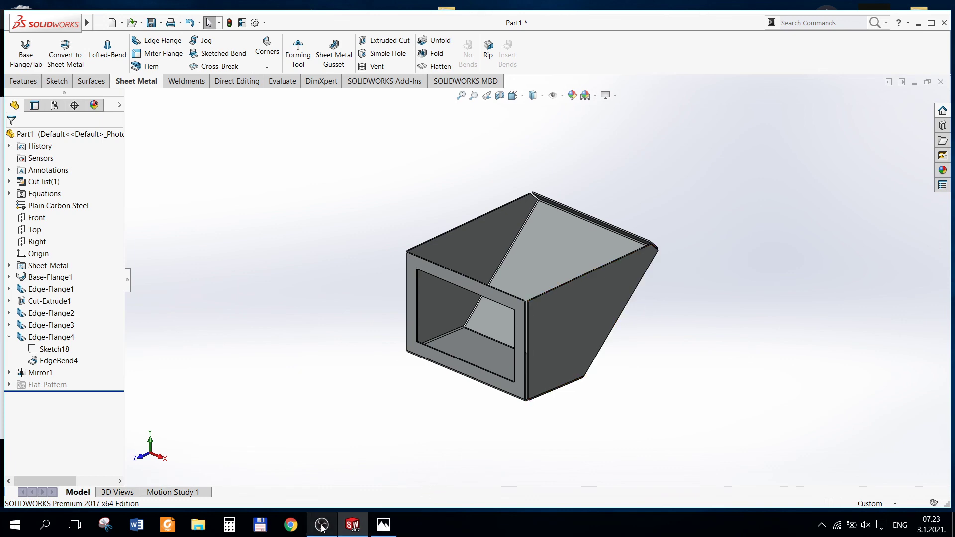